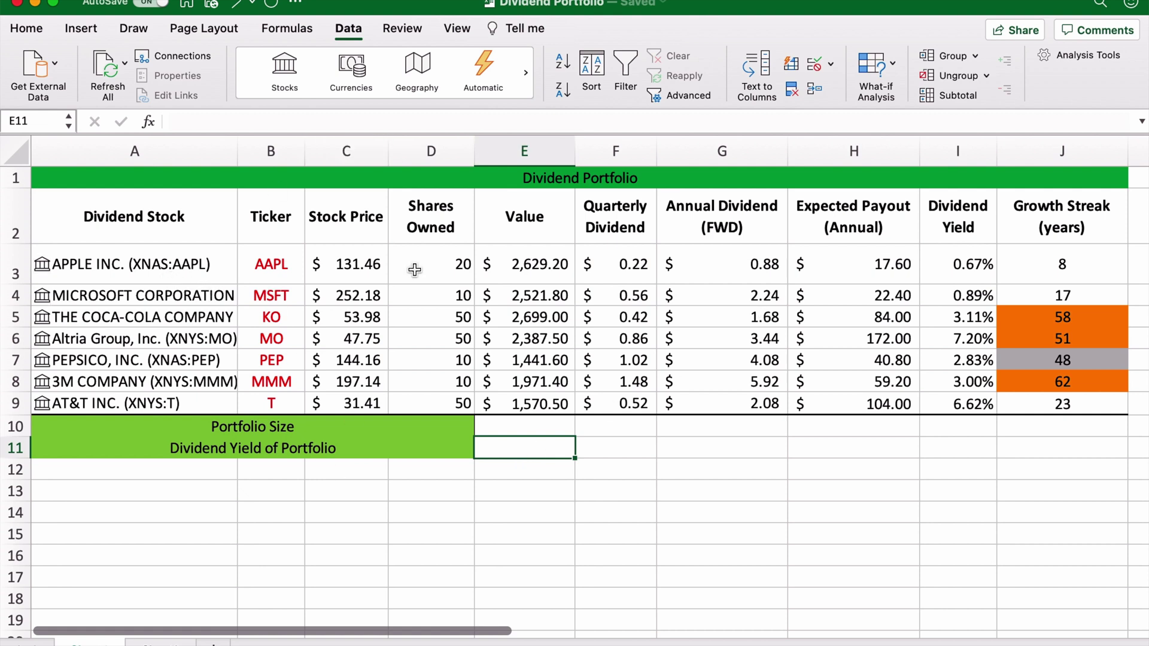
# Point out the Dividend Stock, Ticker, Stock Price, Shares Owned and Value column headings.
pyautogui.click(168, 216)
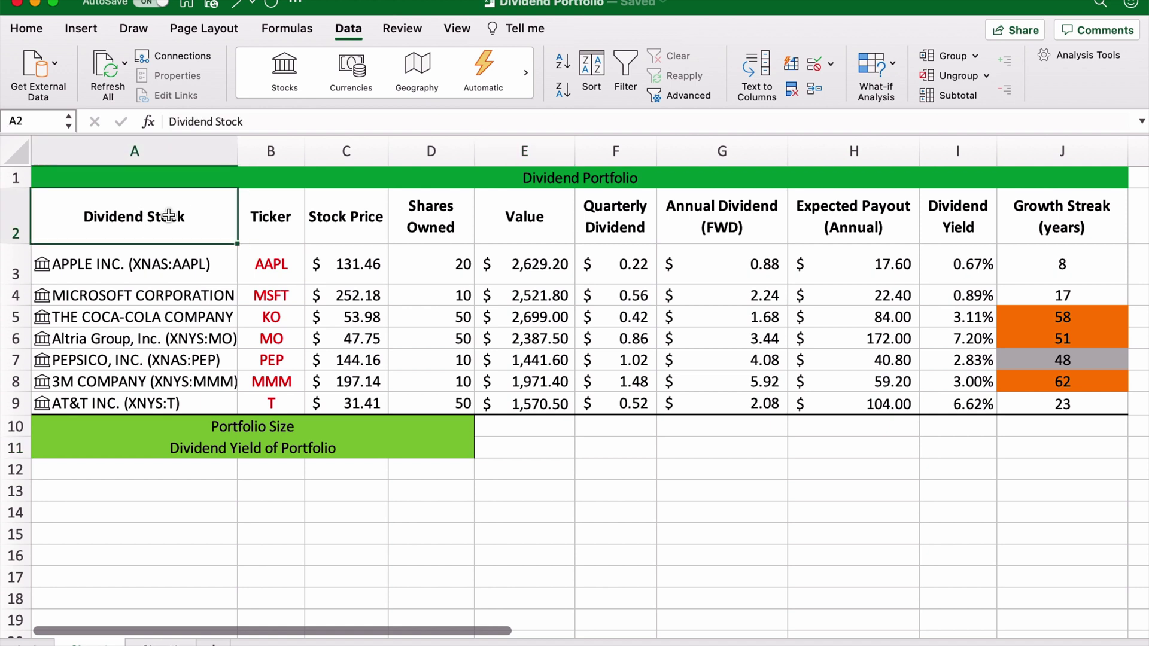
pyautogui.click(284, 232)
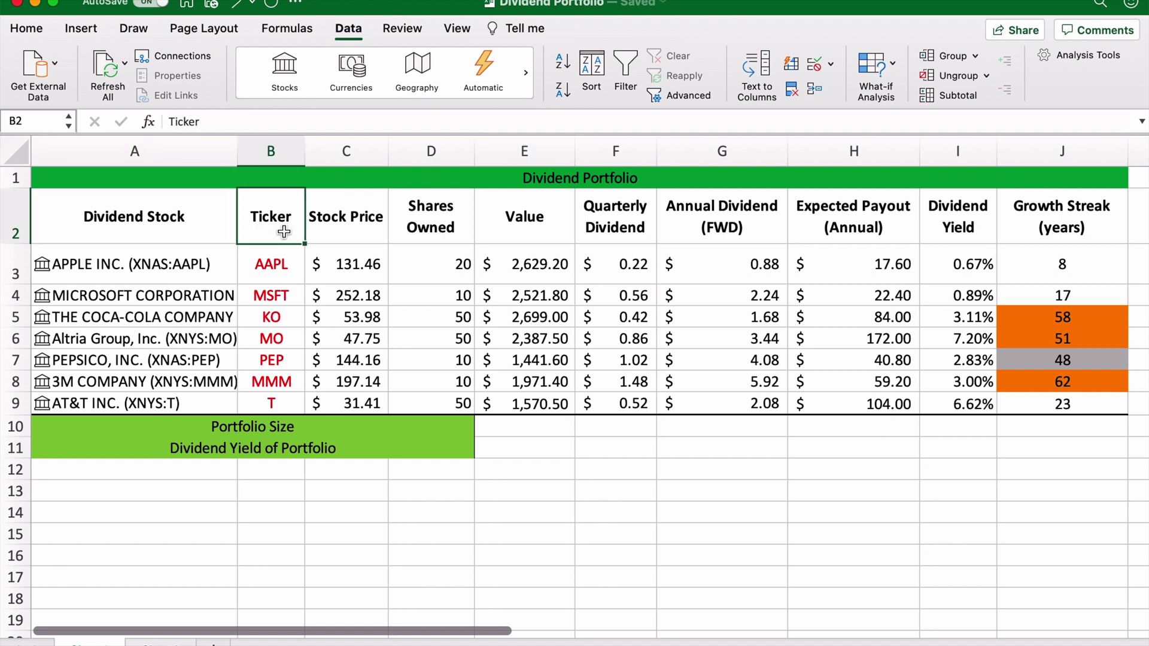
pyautogui.click(355, 218)
pyautogui.click(444, 218)
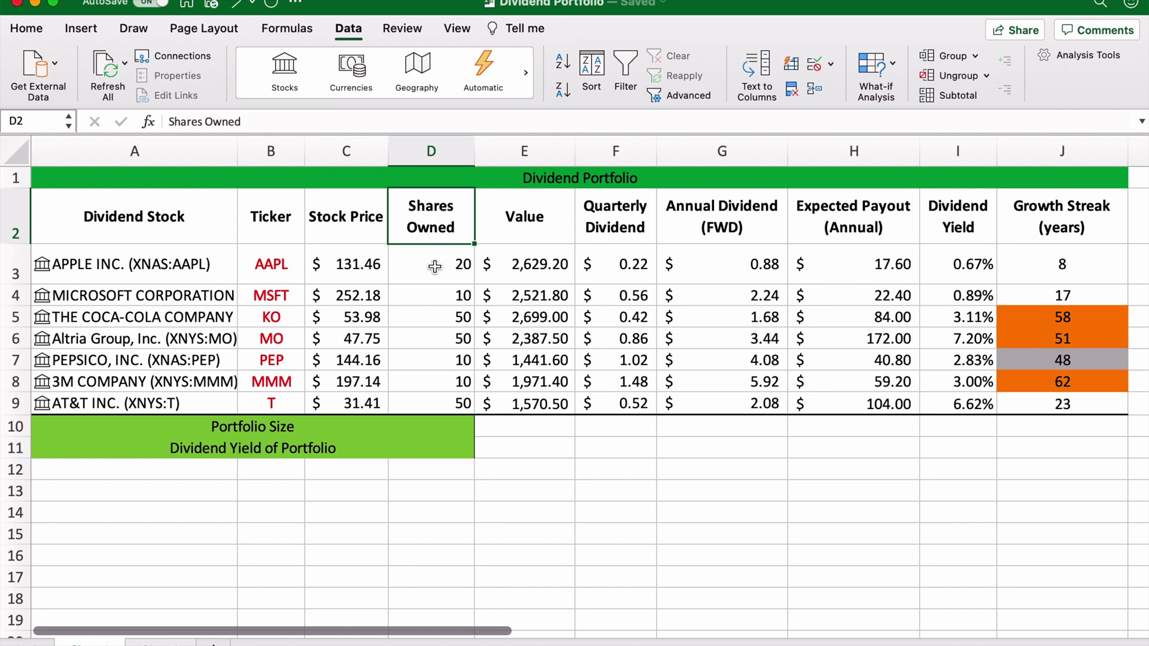
pyautogui.click(555, 232)
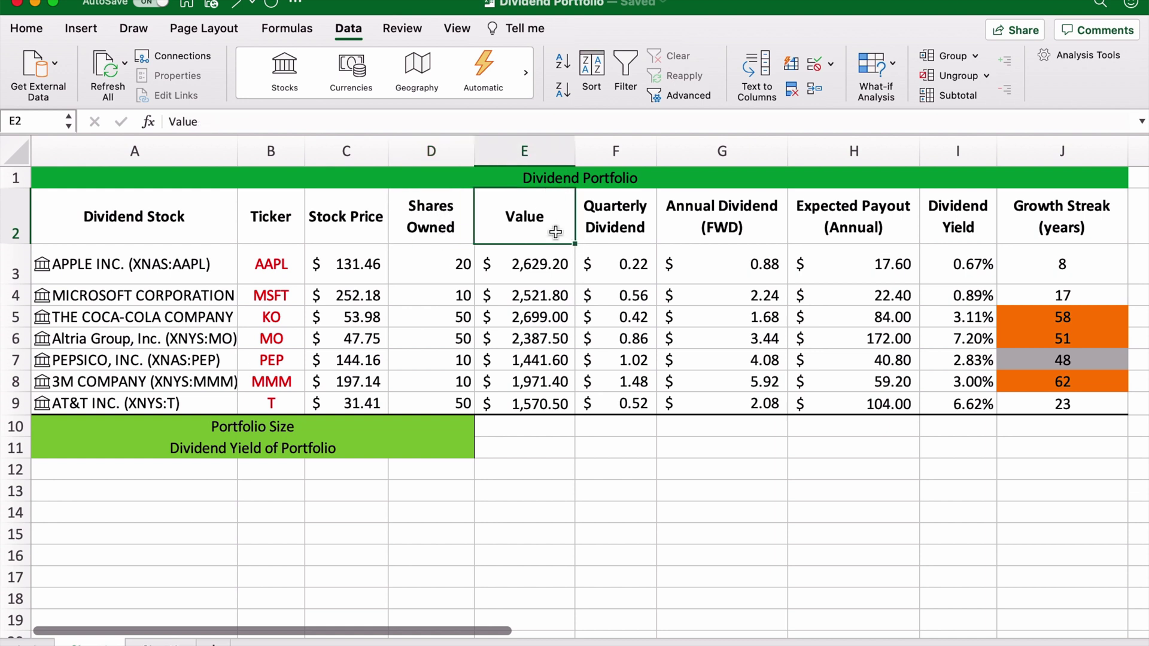
# Inspect Apple's shares, Value, dividends, payout and yield formulas, and its growth streaks.
pyautogui.click(451, 269)
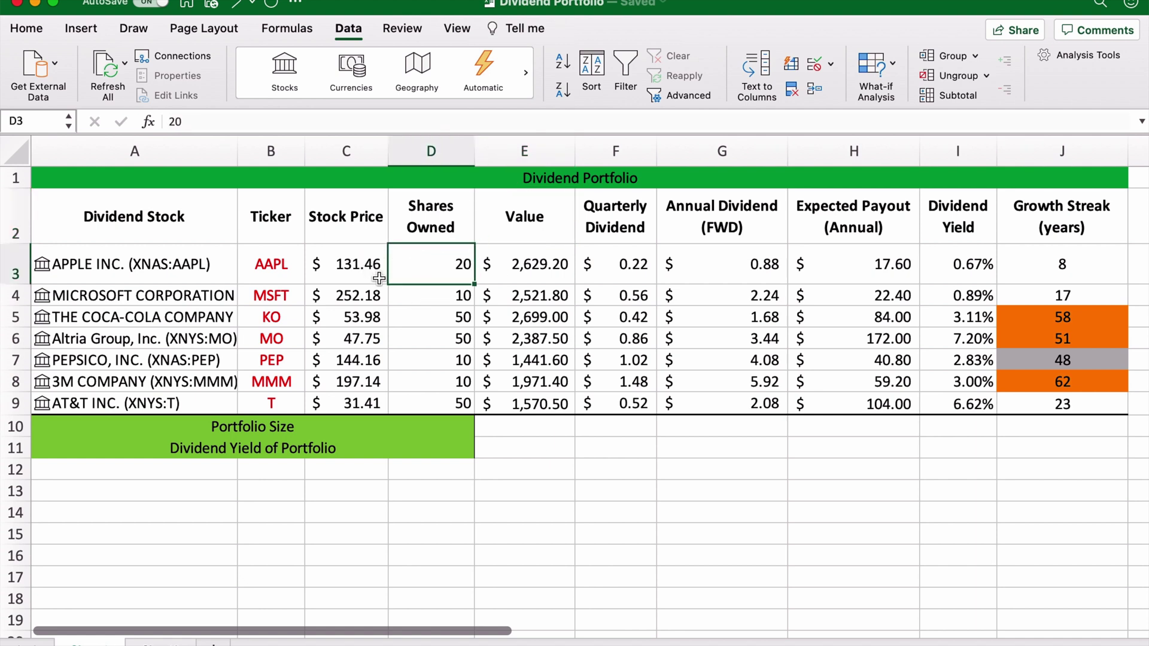
pyautogui.click(531, 260)
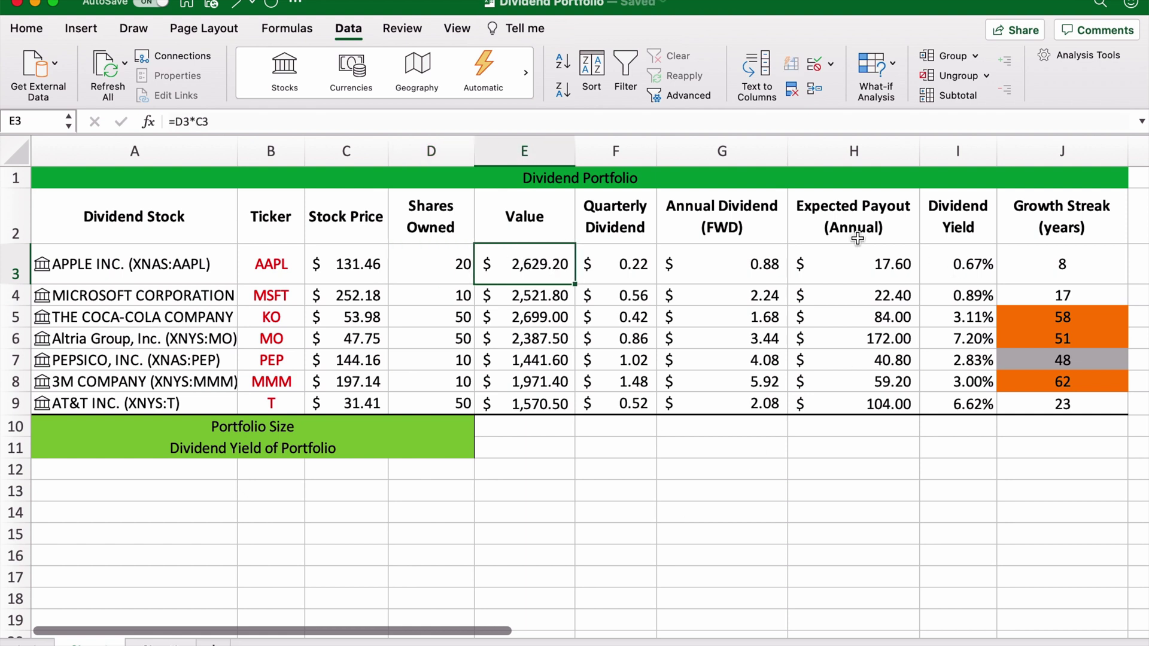
pyautogui.click(621, 267)
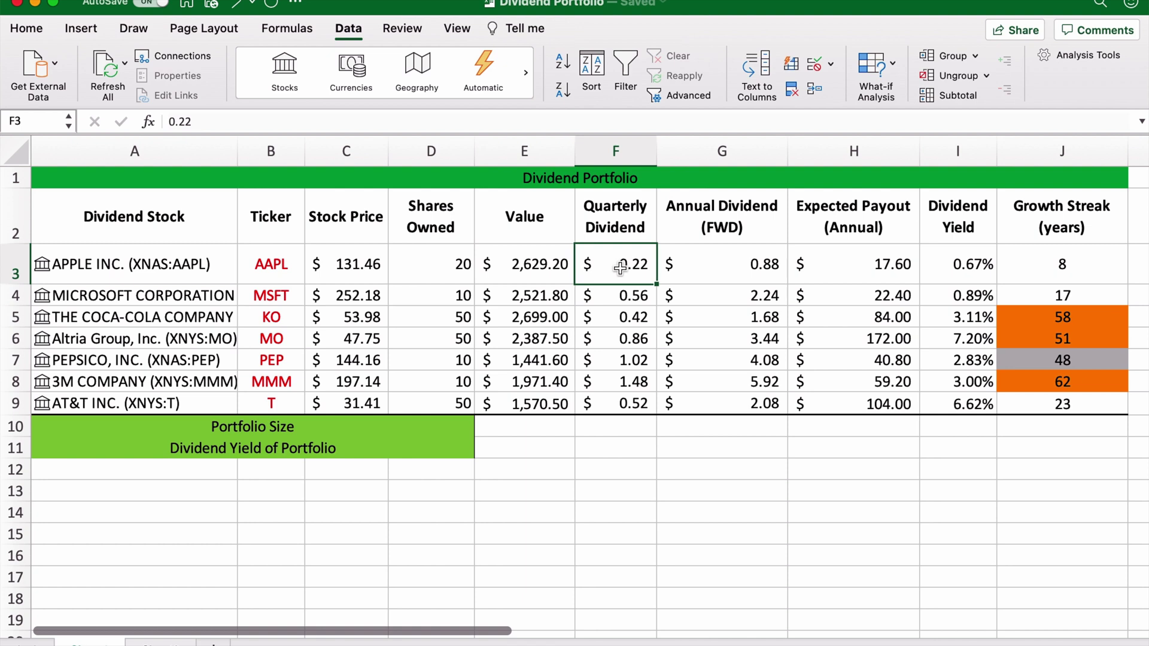
pyautogui.click(731, 256)
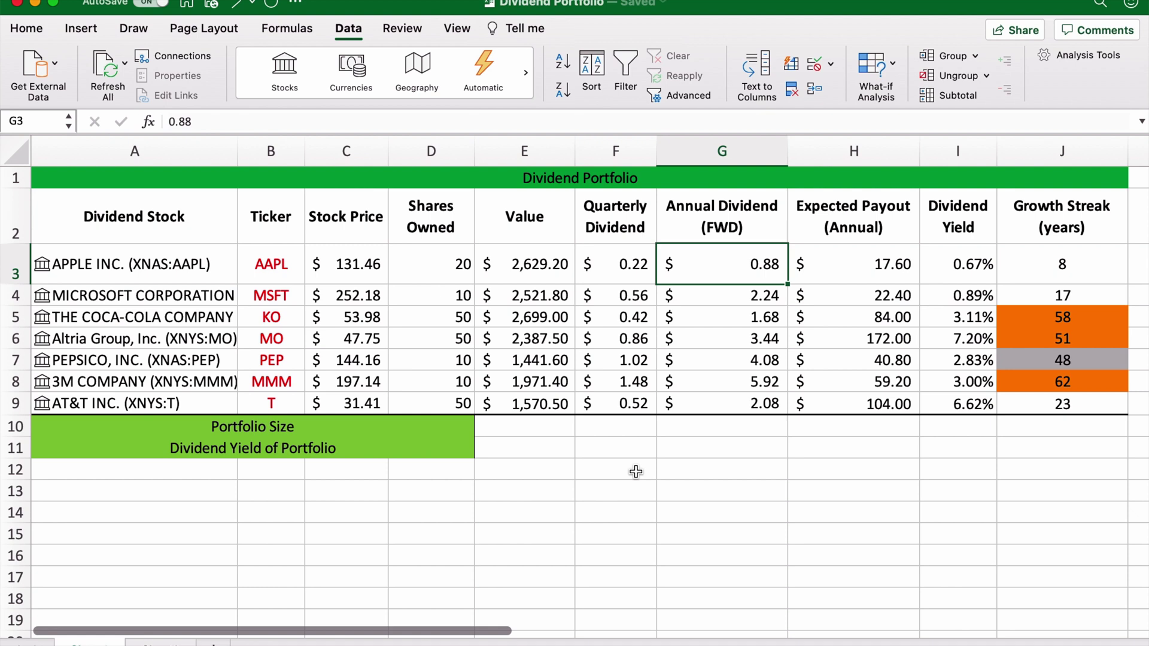
pyautogui.click(896, 277)
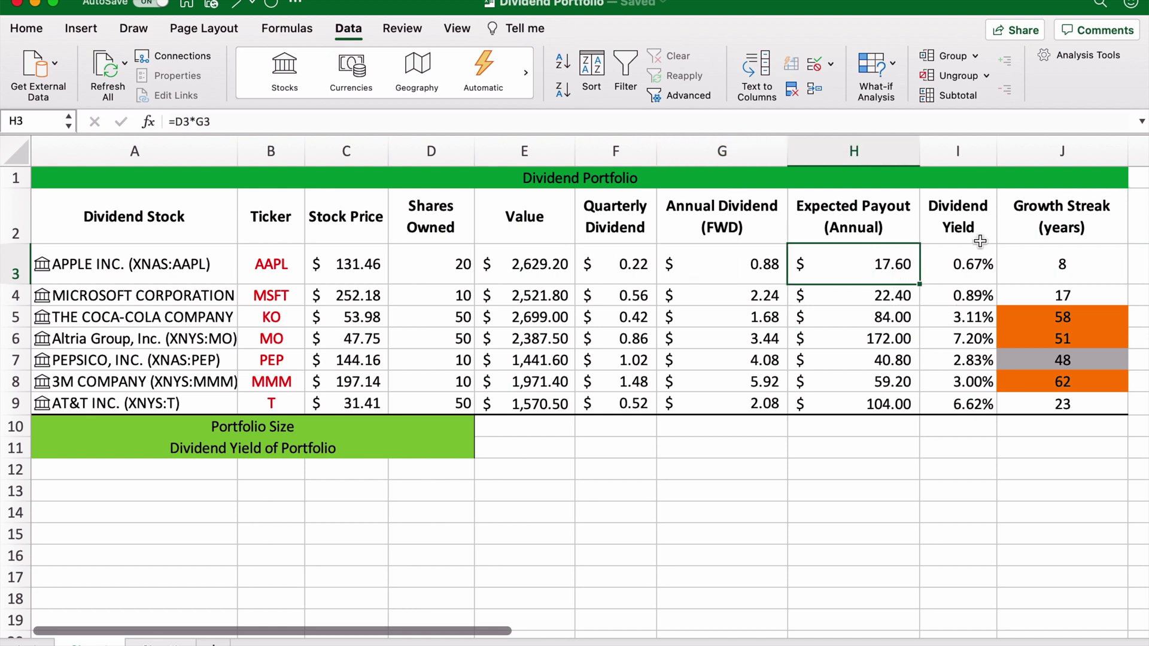
pyautogui.click(968, 267)
pyautogui.press('Right')
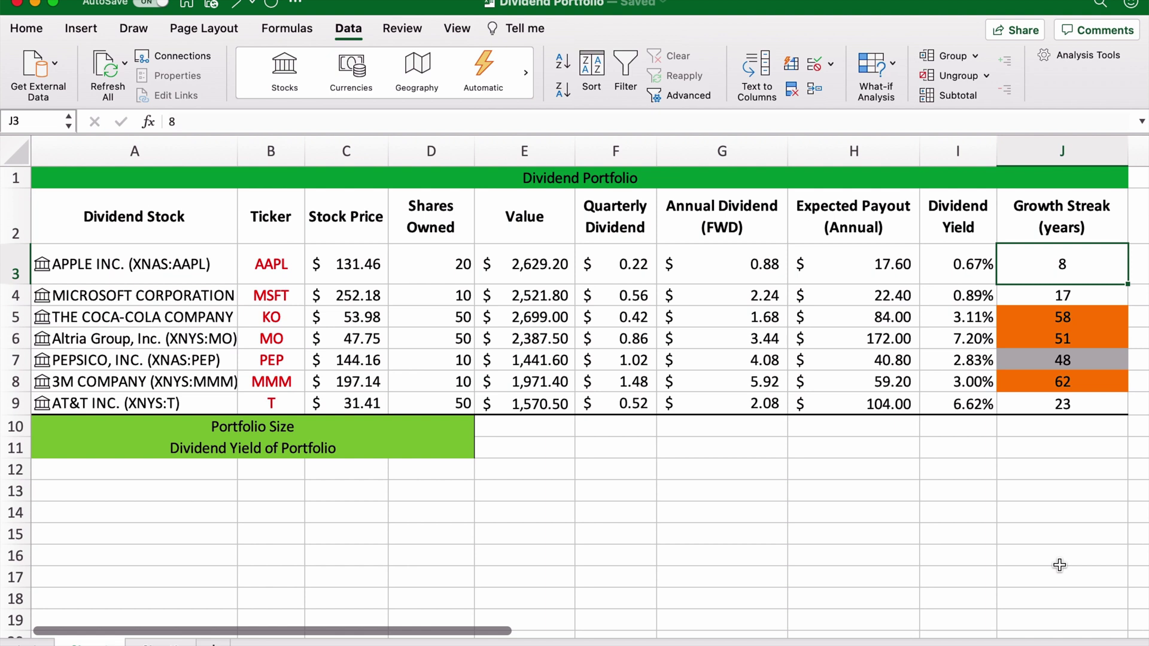
pyautogui.click(1102, 325)
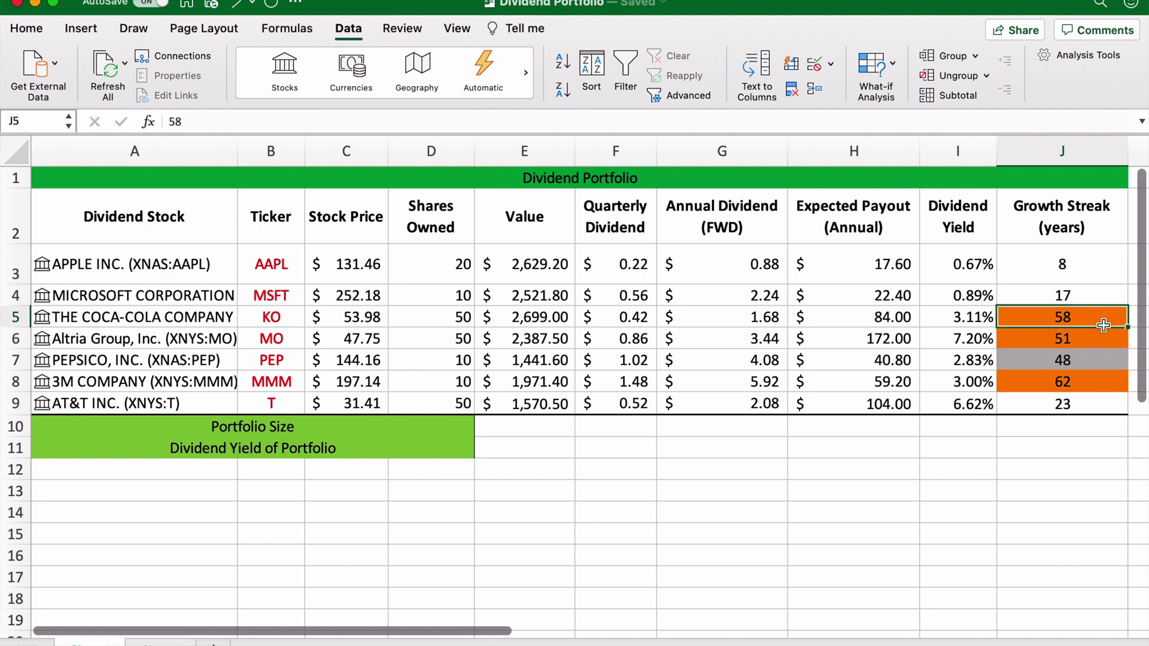
pyautogui.press('Down')
pyautogui.press('Down')
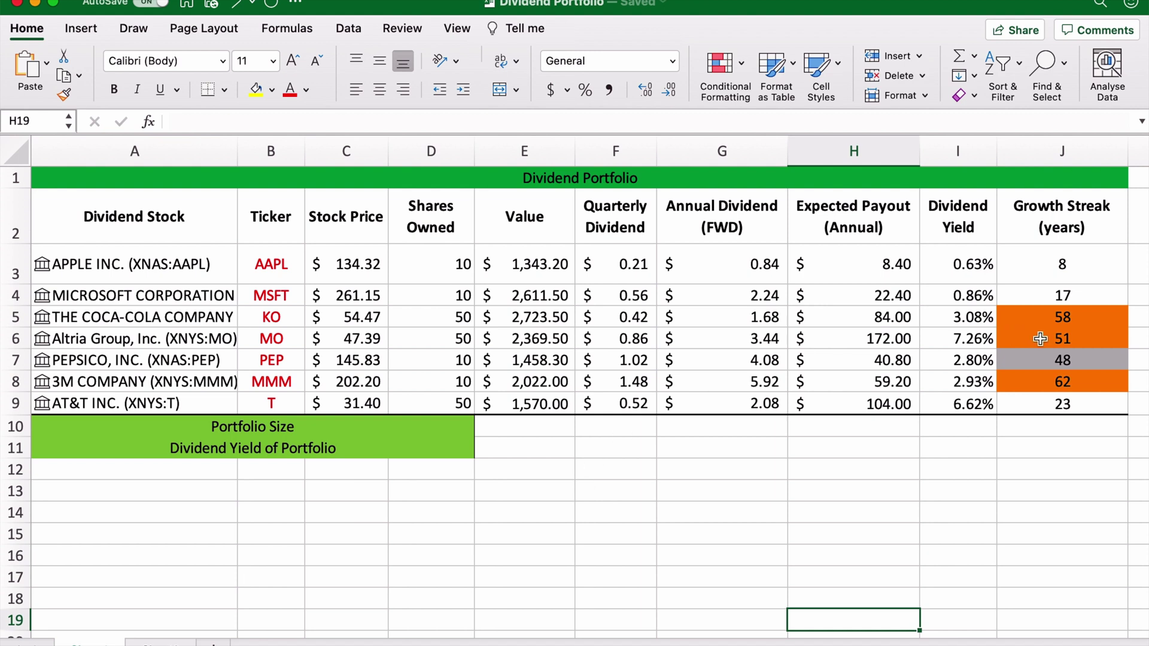
# Clear Apple's row A3:J3 and enter the text AAPL in cell A3.
pyautogui.moveTo(1006, 261); pyautogui.dragTo(225, 280)
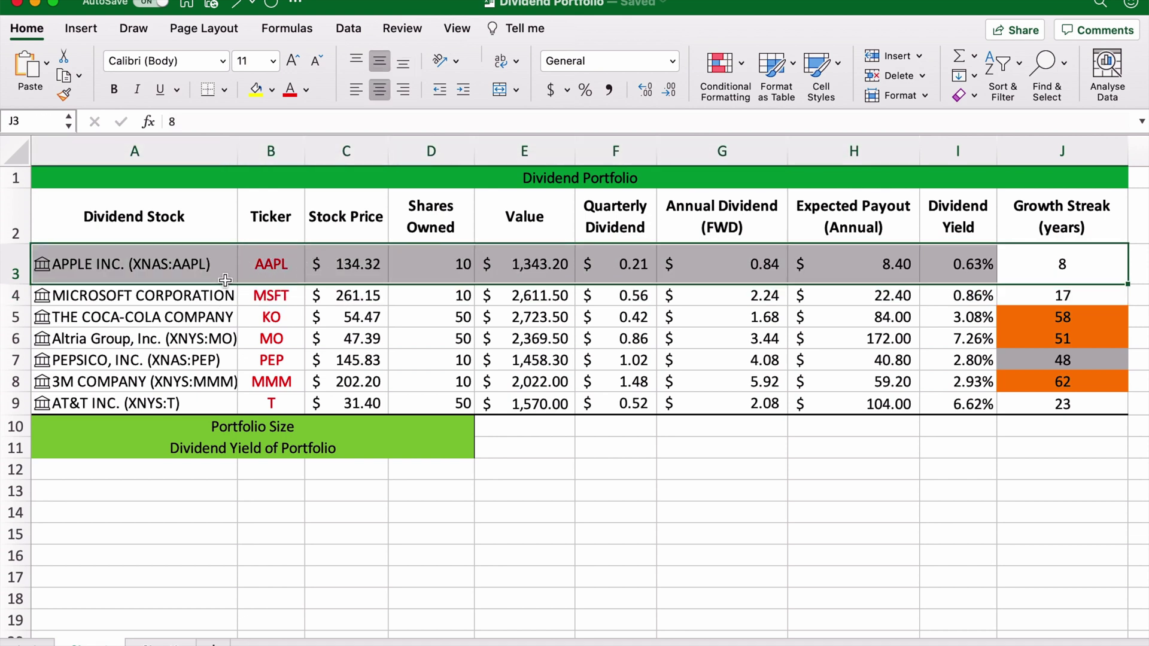
pyautogui.press('Delete')
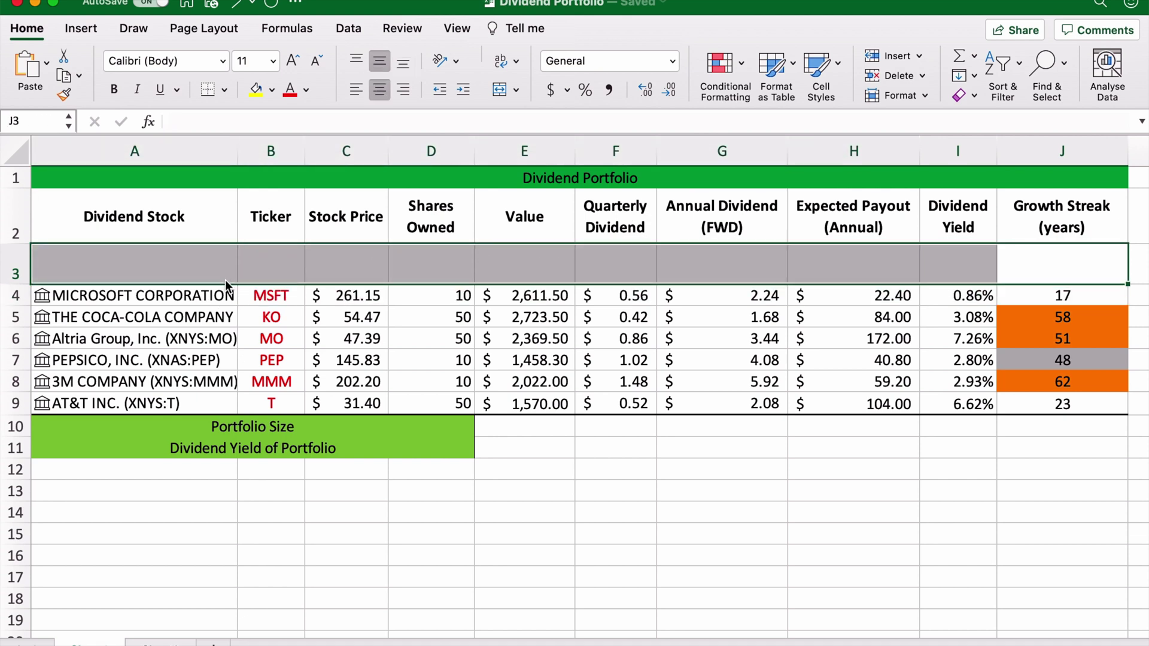
pyautogui.click(191, 273)
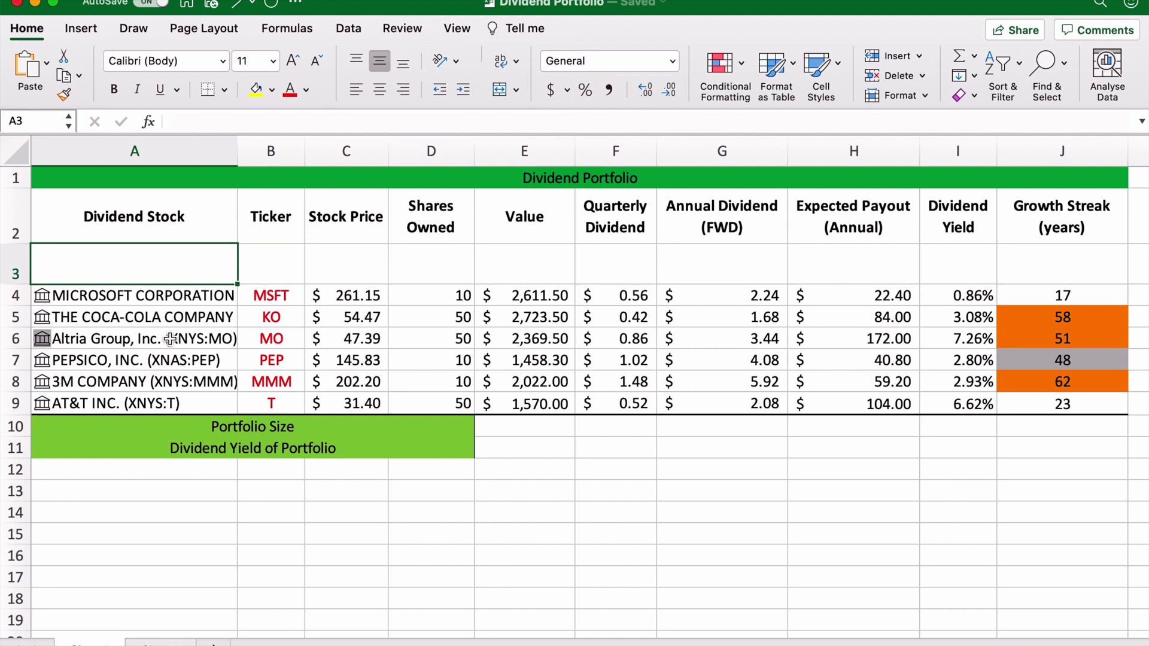
pyautogui.press('F2')
pyautogui.write('AAPL')
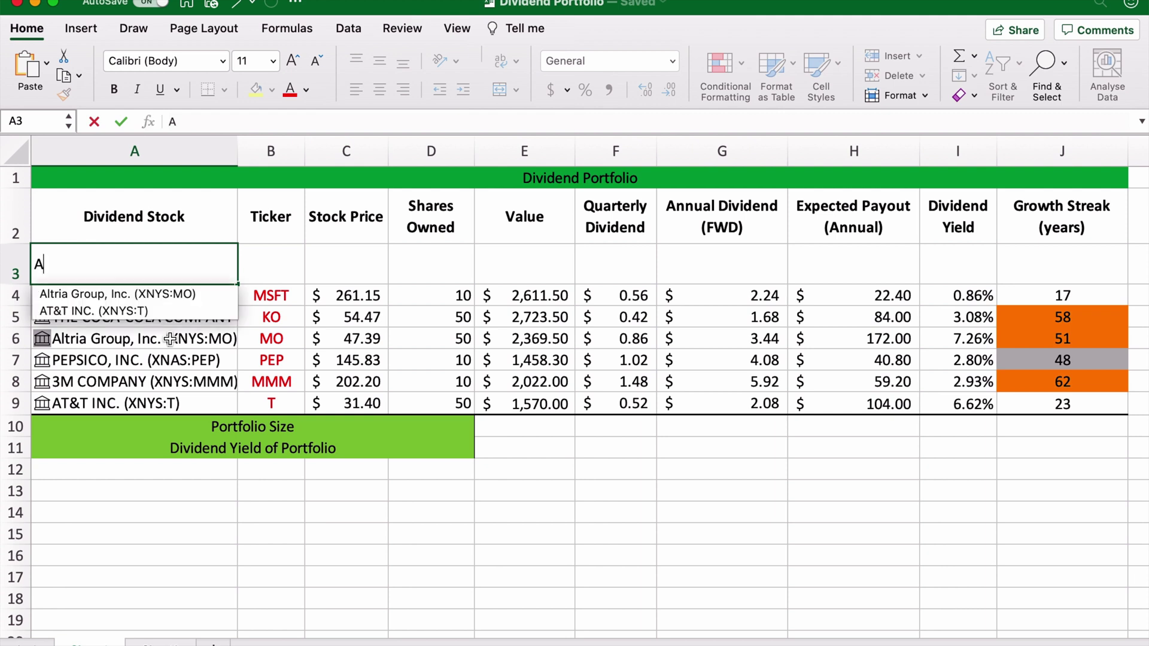
pyautogui.click(201, 342)
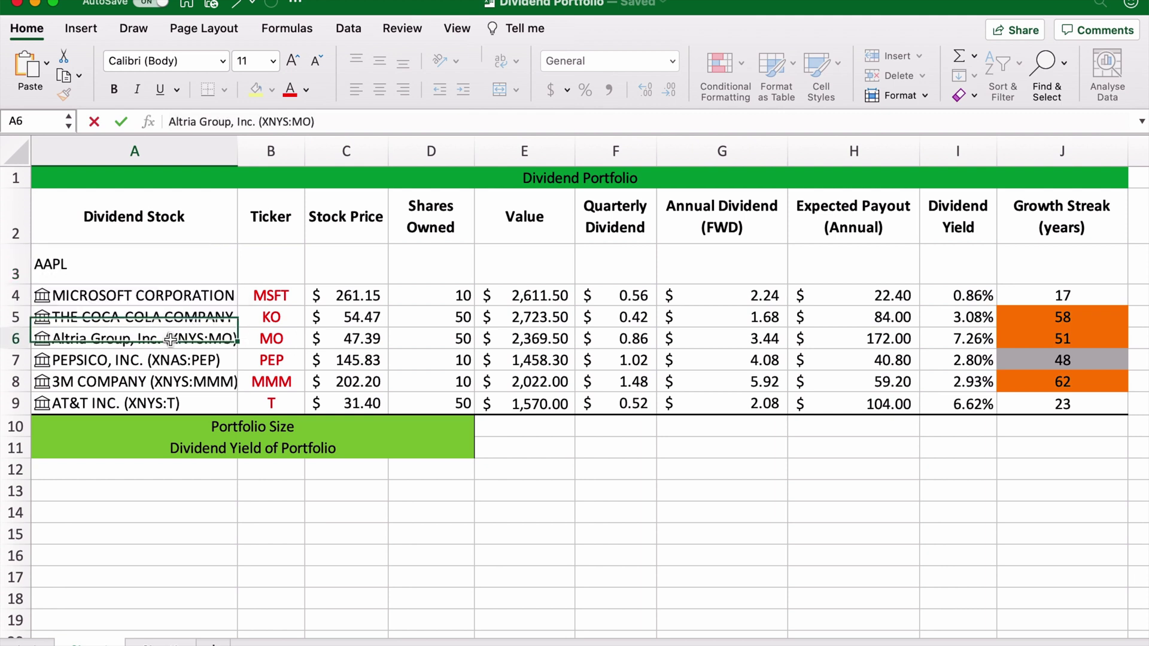
# Convert AAPL in A3 into a linked Stocks data type.
pyautogui.click(167, 276)
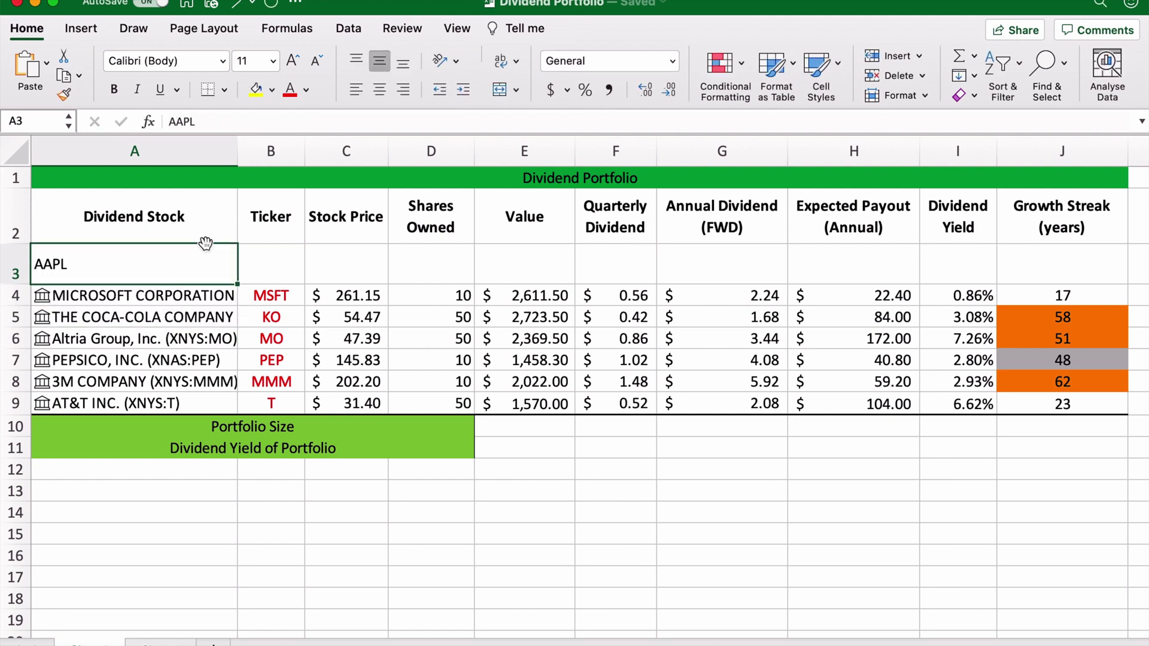
pyautogui.click(358, 35)
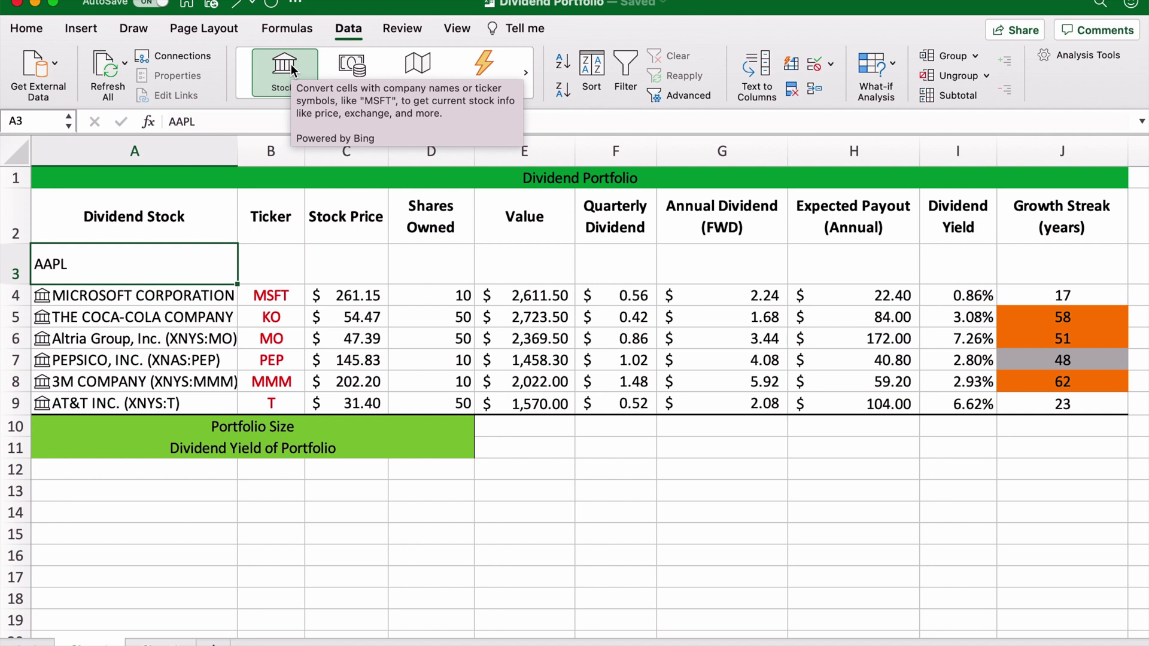
pyautogui.click(291, 63)
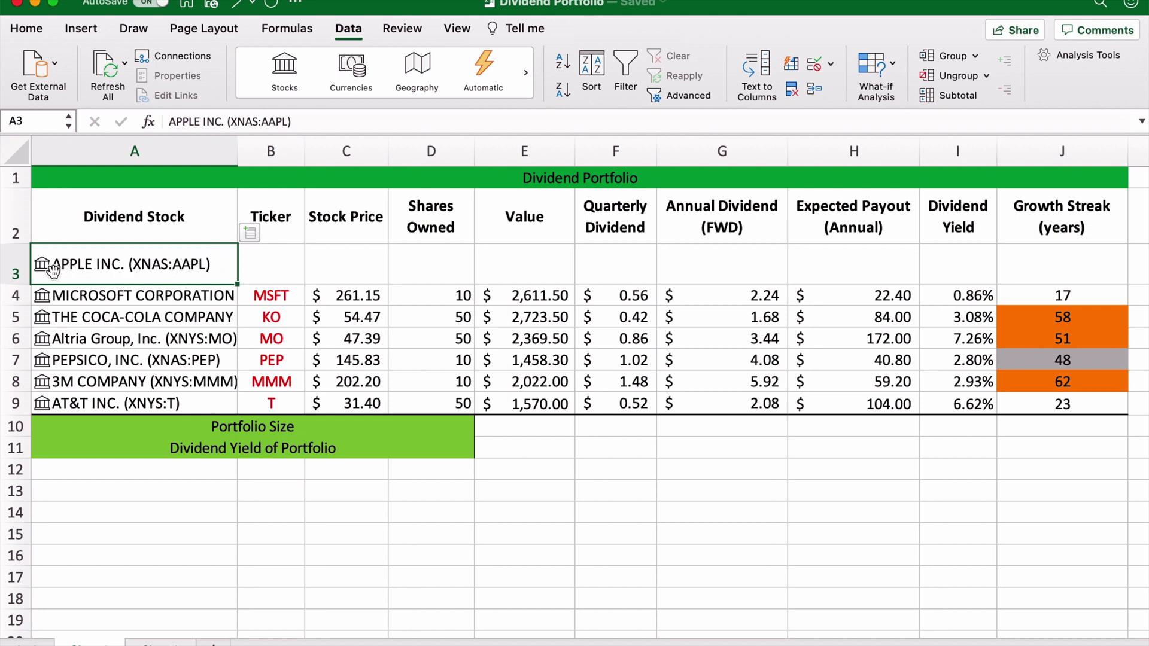
# Insert the Ticker symbol (AAPL) and Price ($131.46) fields from A3 into columns B and C.
pyautogui.click(258, 237)
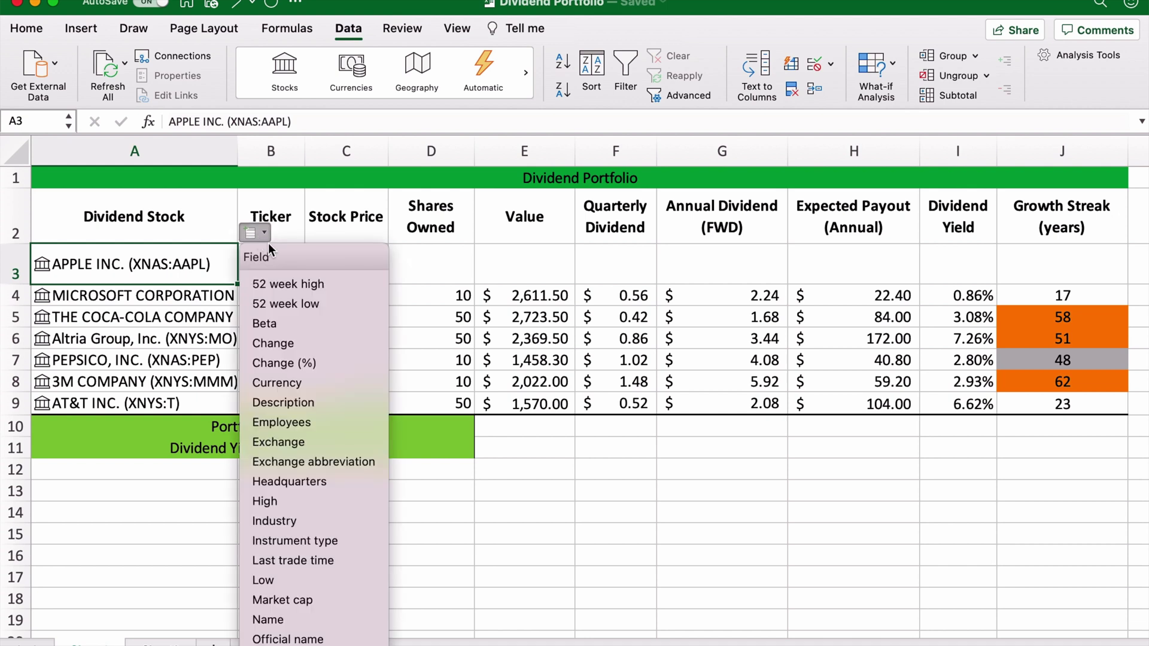
pyautogui.scroll(-5, 305, 359)
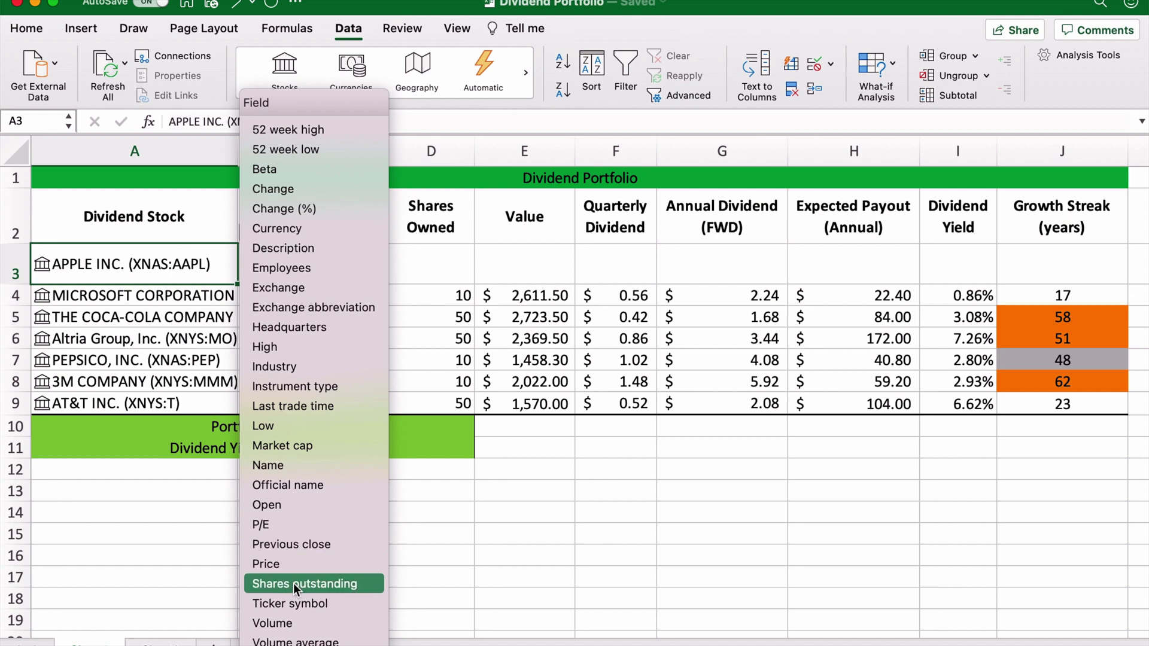
pyautogui.click(285, 603)
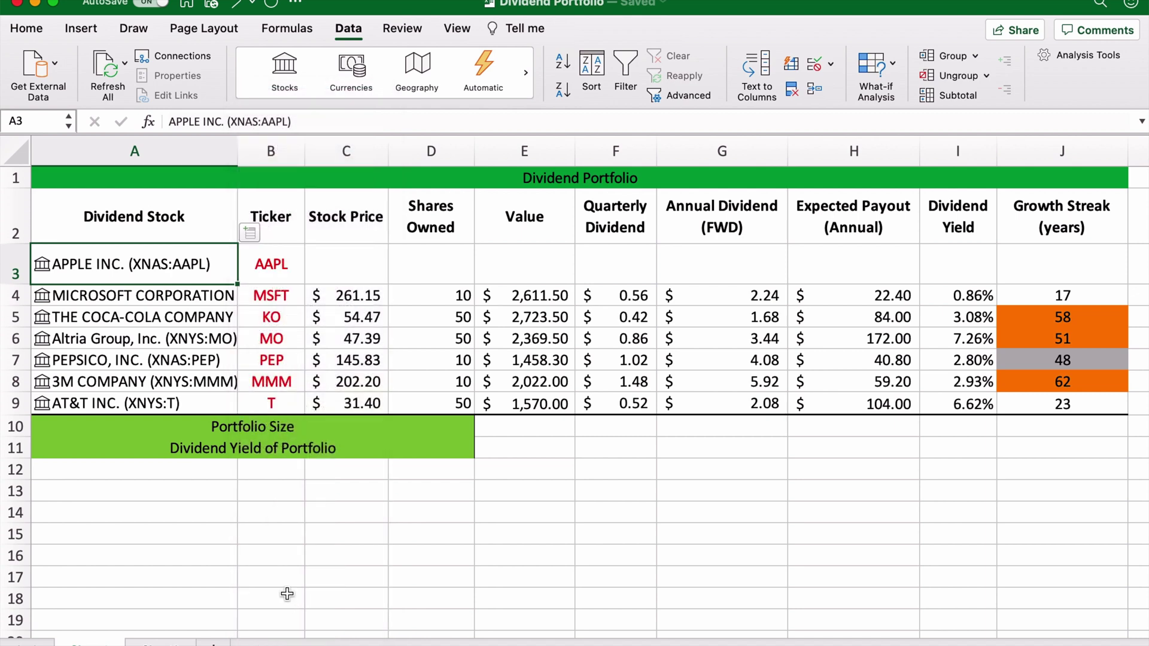
pyautogui.click(254, 235)
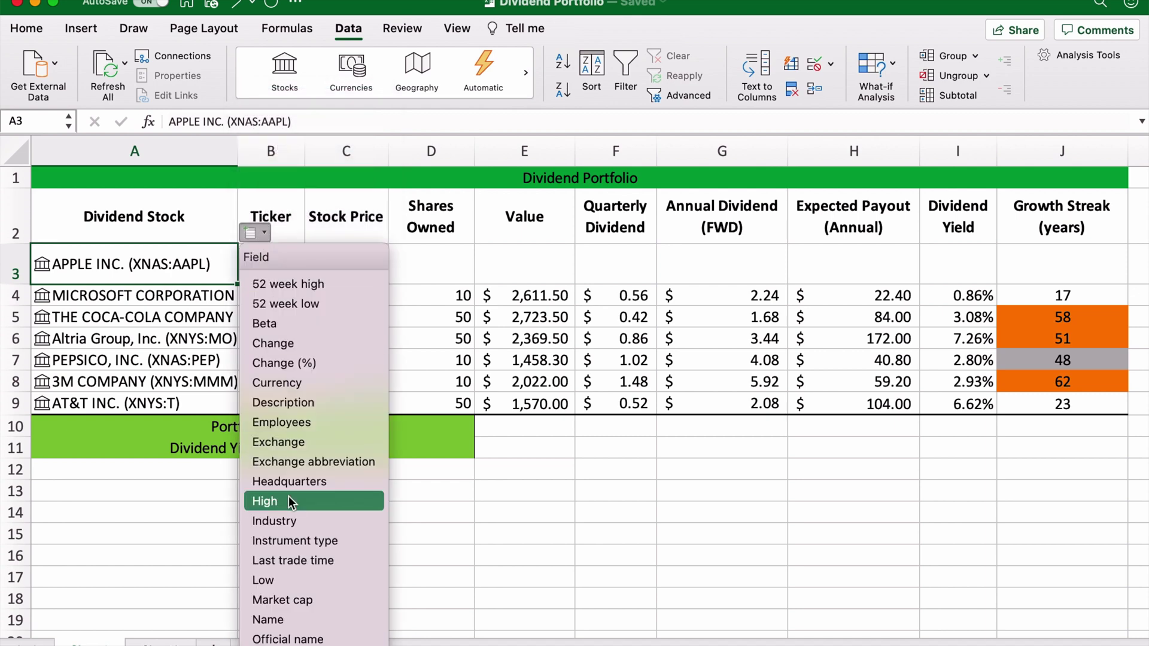
pyautogui.scroll(-4, 288, 501)
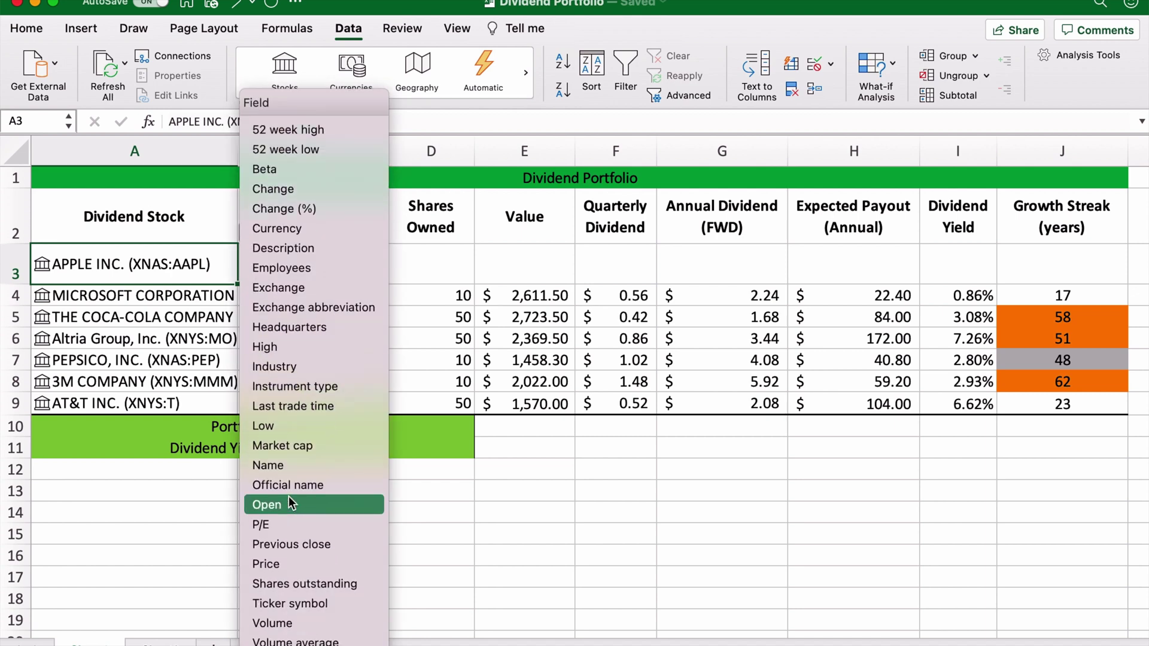
pyautogui.click(273, 564)
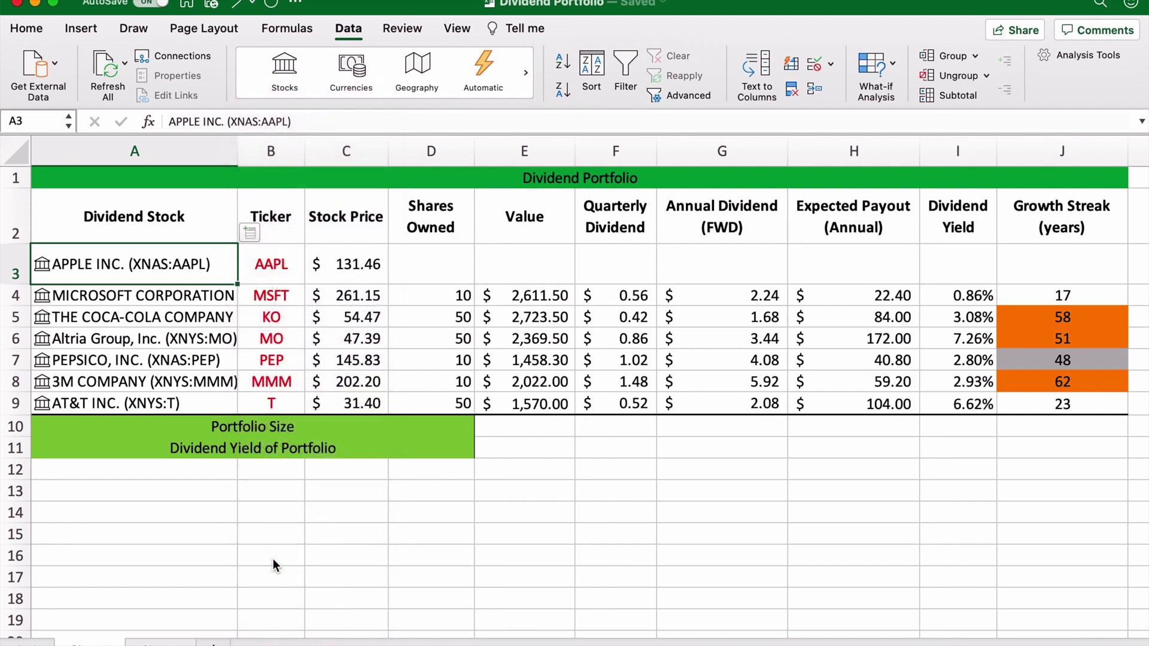
pyautogui.click(447, 263)
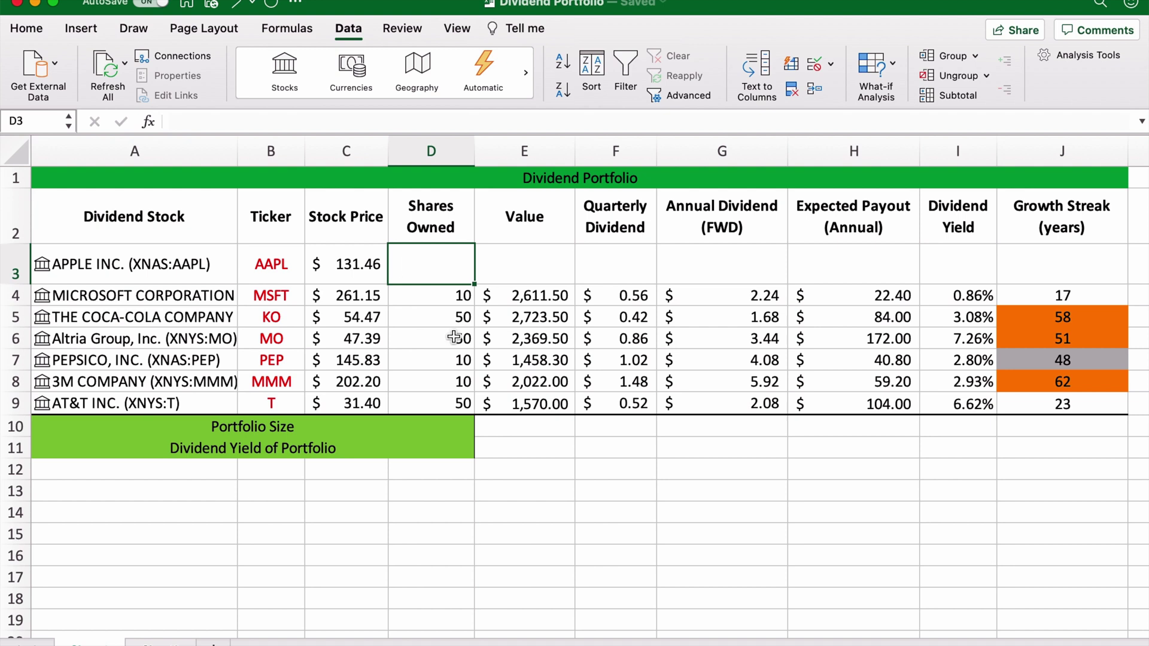
# Enter 10 shares for Apple and give E3 the Value formula =D3*C3.
pyautogui.write('10')
pyautogui.click(589, 470)
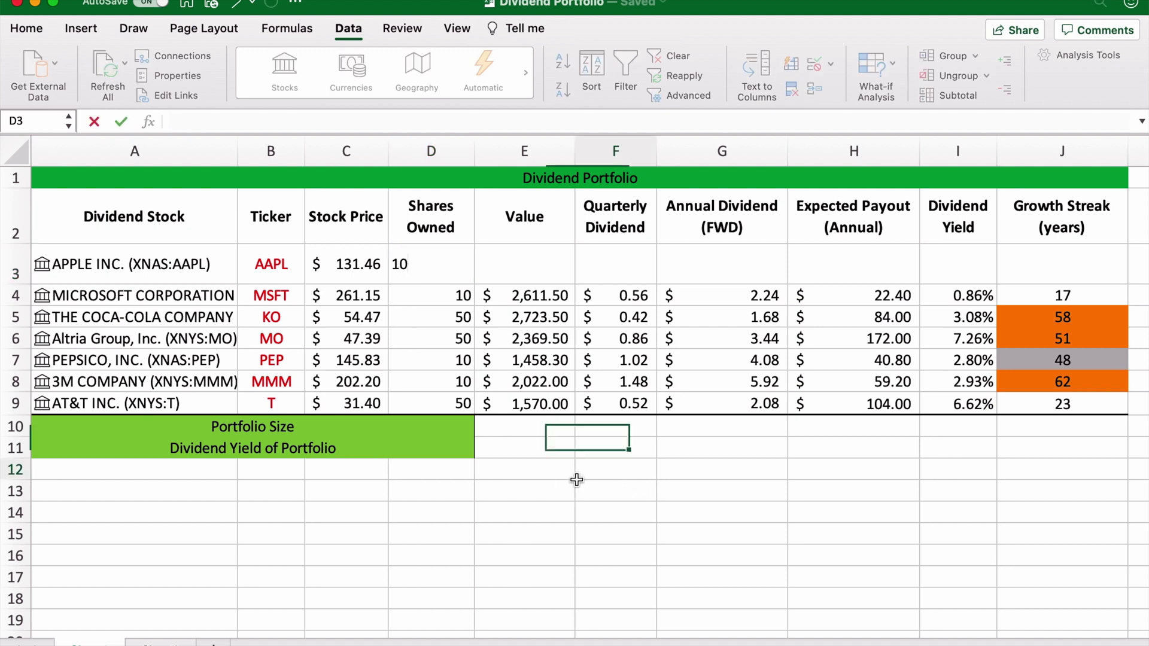
pyautogui.click(523, 265)
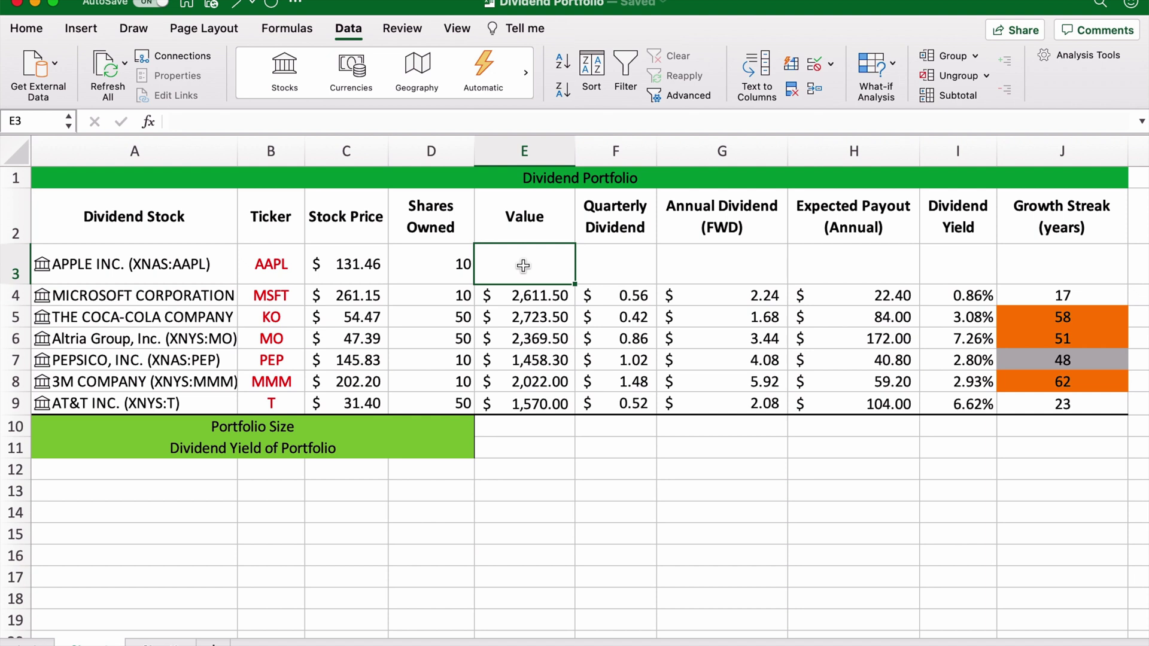
pyautogui.write('=')
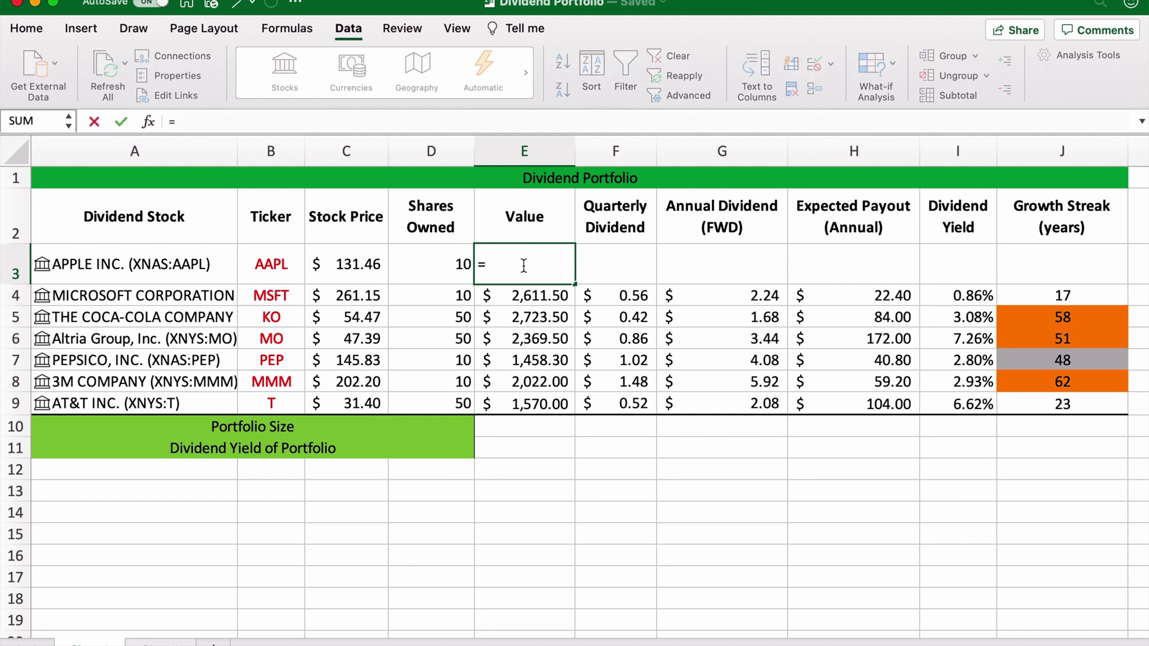
pyautogui.click(446, 258)
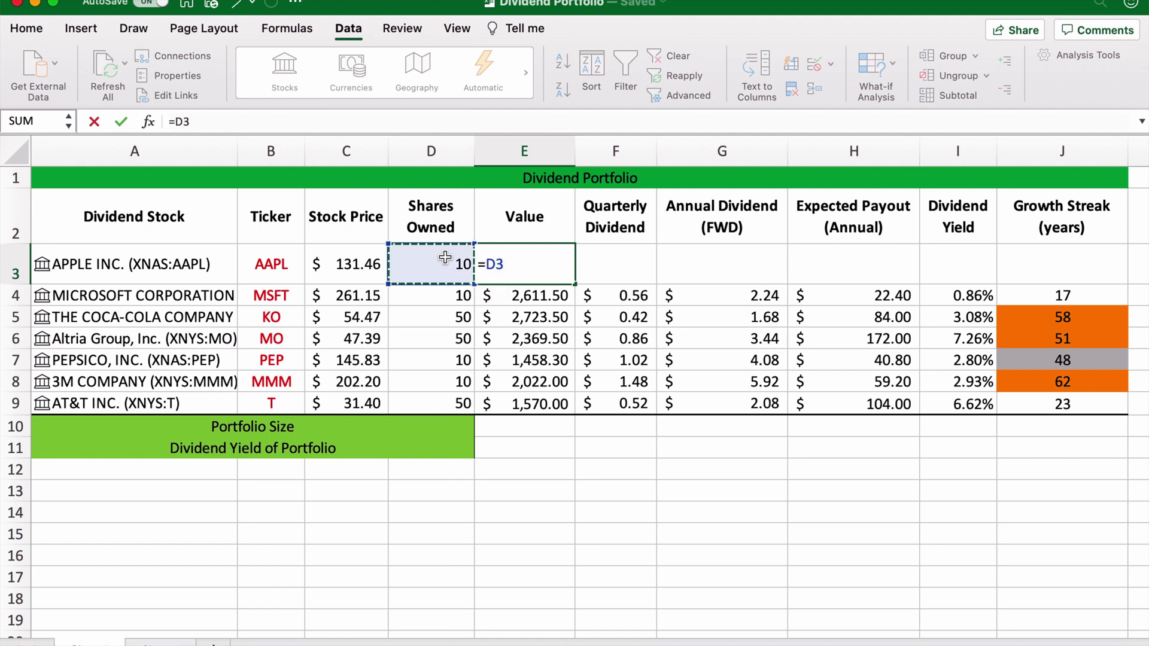
pyautogui.write('*')
pyautogui.click(368, 266)
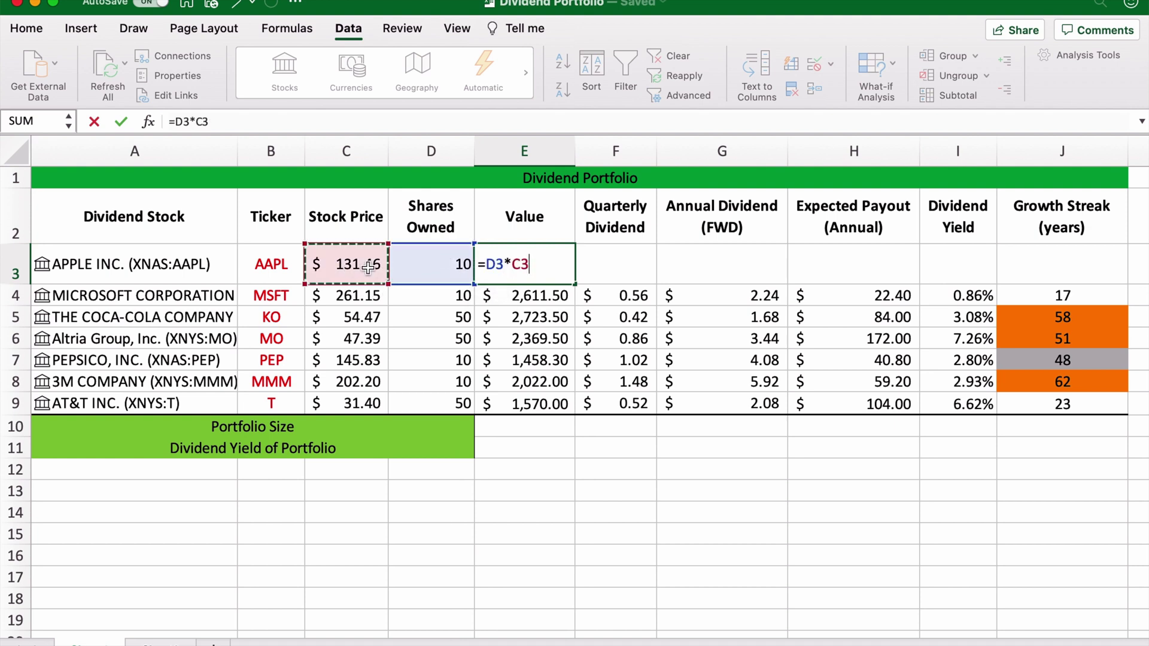
pyautogui.press('Return')
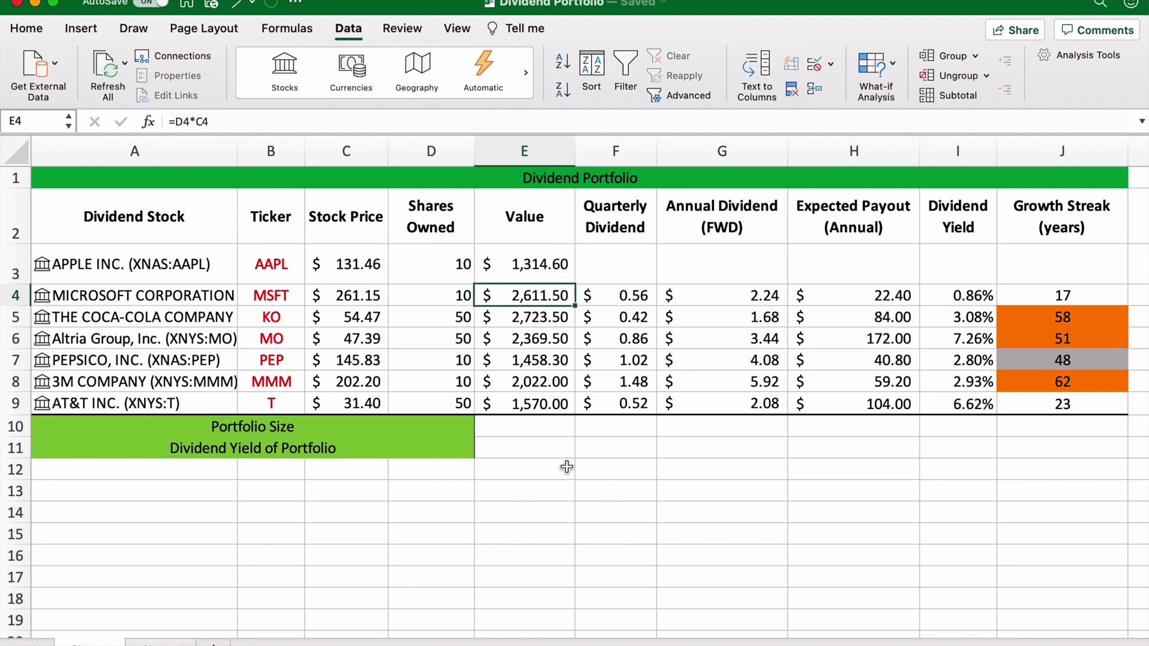
# Change Apple's Shares Owned in D3 to 20.
pyautogui.click(452, 264)
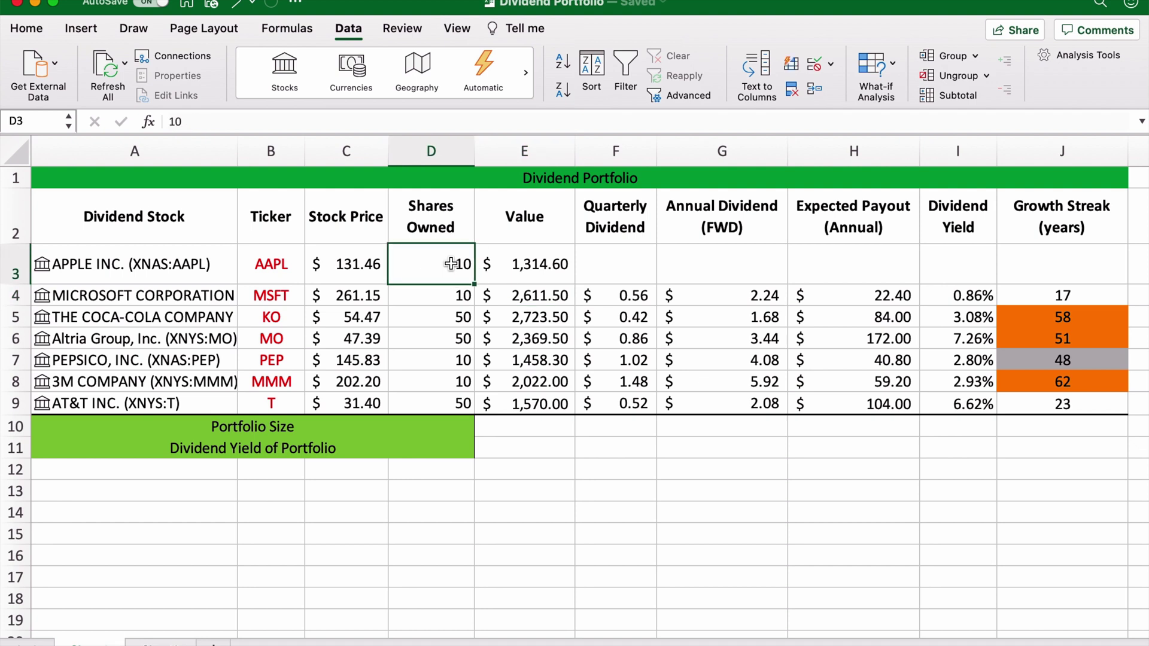
pyautogui.write('20')
pyautogui.click(654, 510)
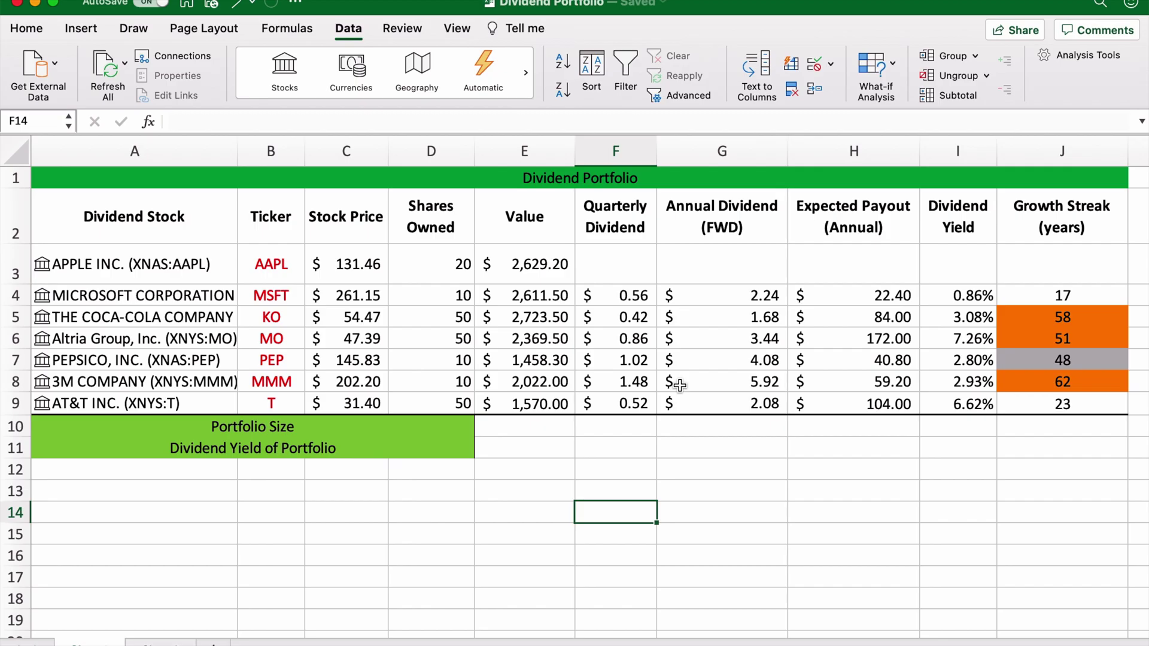
pyautogui.press('super+Tab')
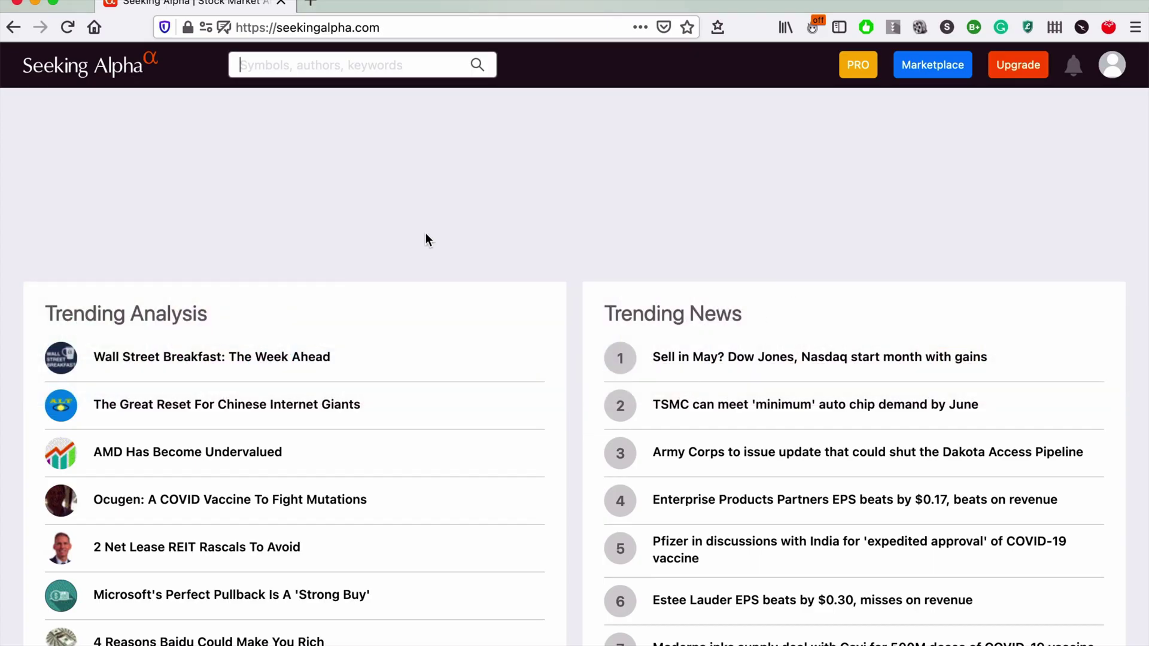
# Look up AAPL's dividend history on Seeking Alpha, finding a latest dividend of $0.22.
pyautogui.write('aapl')
pyautogui.press('Return')
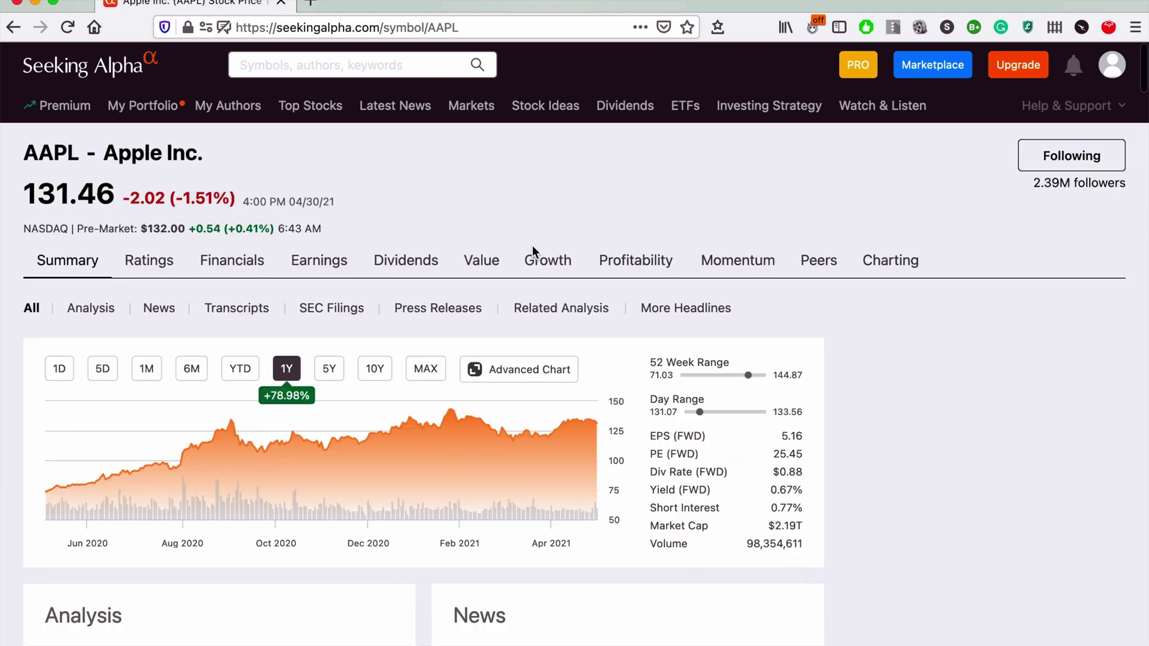
pyautogui.click(404, 266)
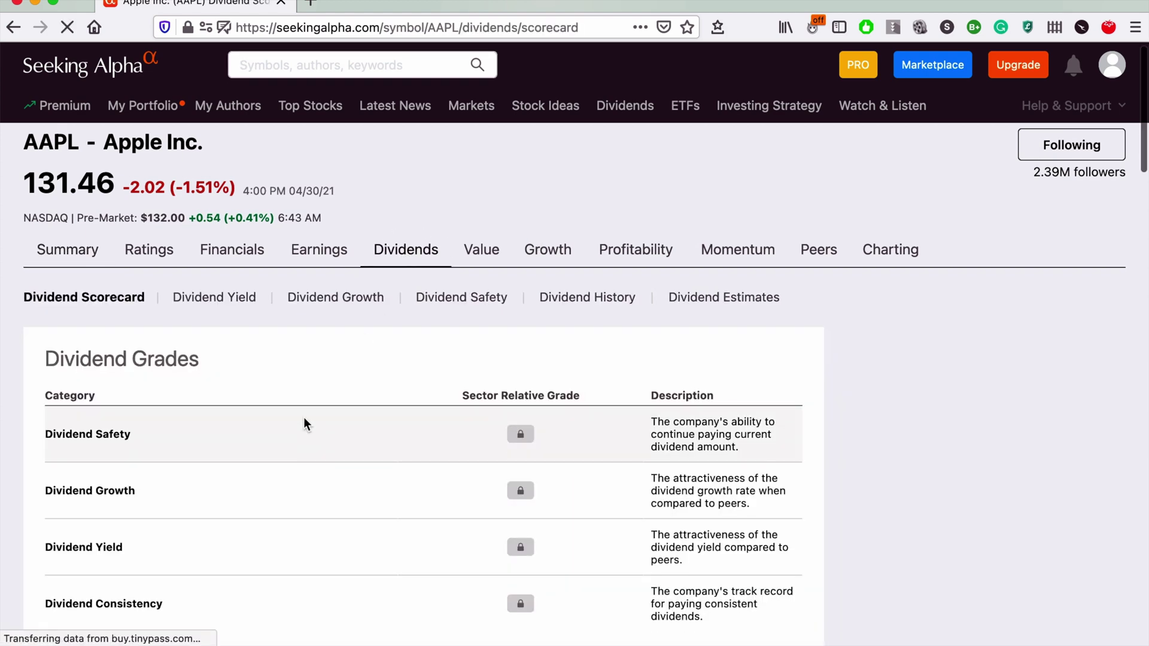
pyautogui.click(585, 308)
pyautogui.scroll(-8, 578, 384)
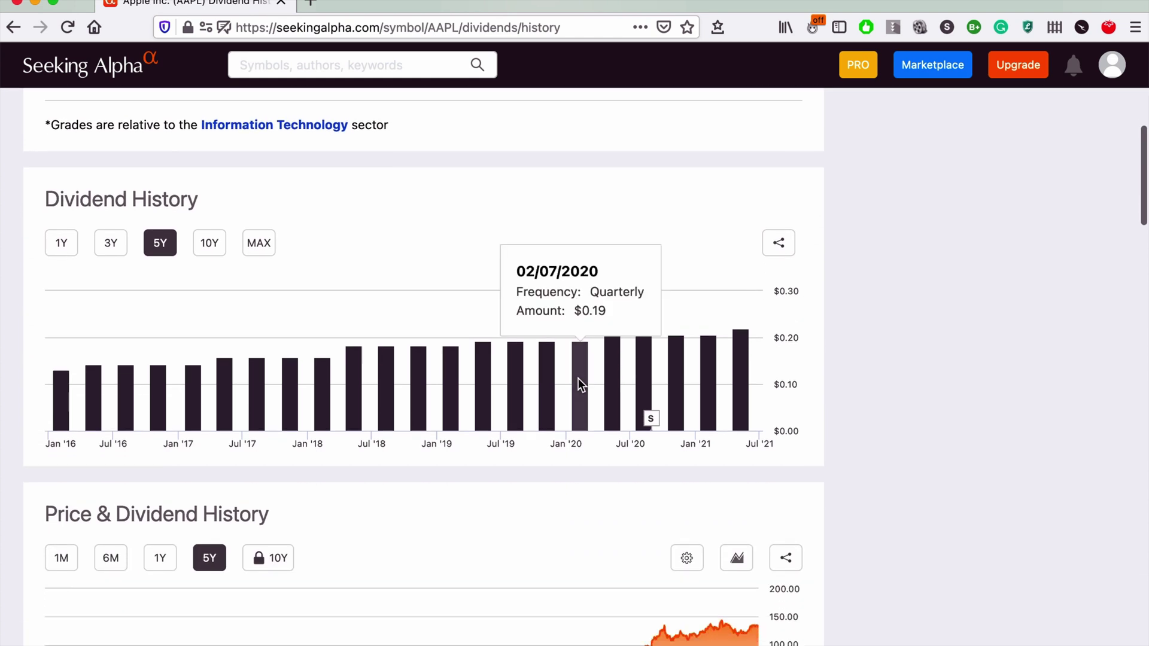
pyautogui.moveTo(733, 345)
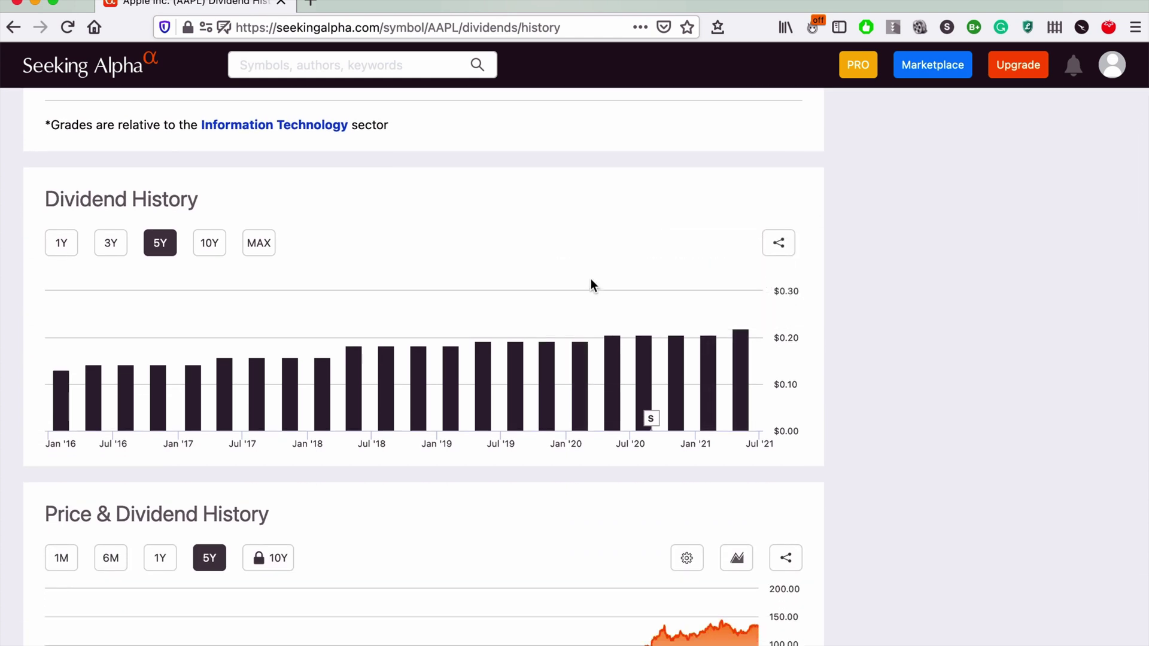
pyautogui.press('super+Tab')
pyautogui.click(620, 252)
# Enter 0.22 in F3 and 0.88 in G3 as Apple's quarterly and annual dividends.
pyautogui.write('0.22')
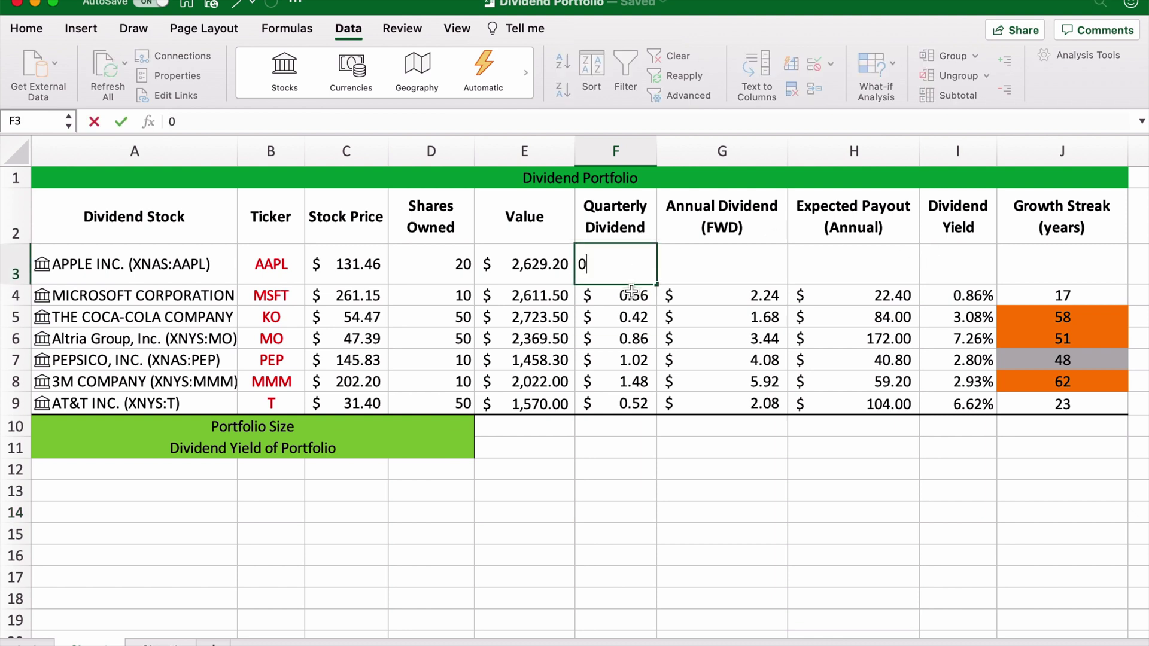
pyautogui.click(635, 315)
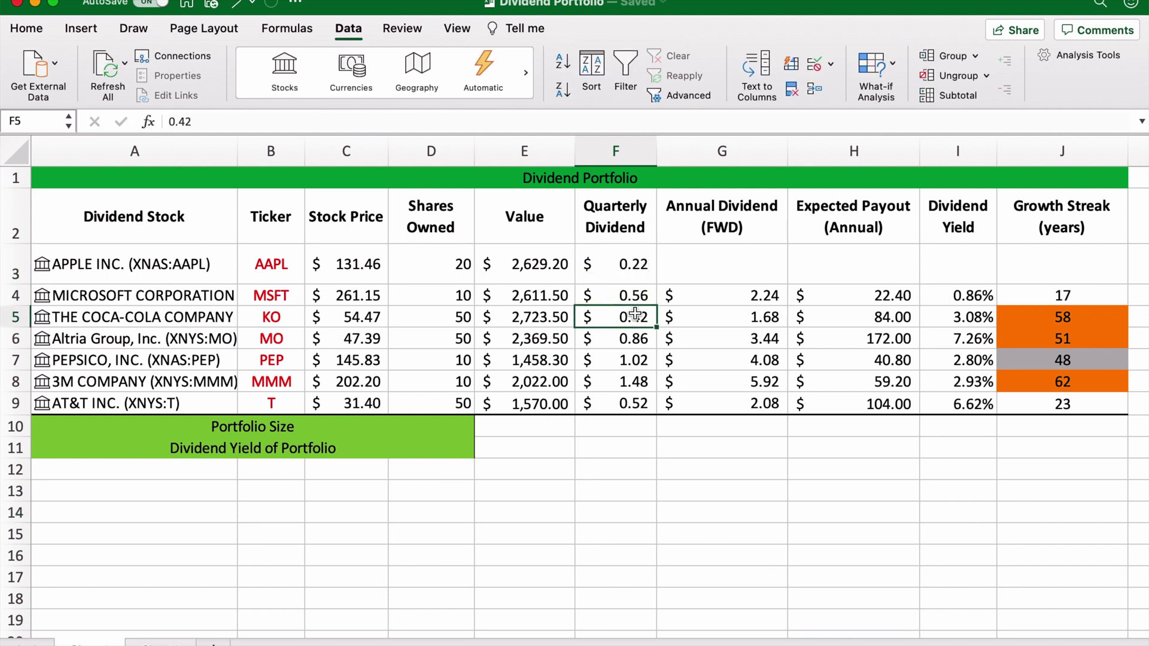
pyautogui.click(642, 274)
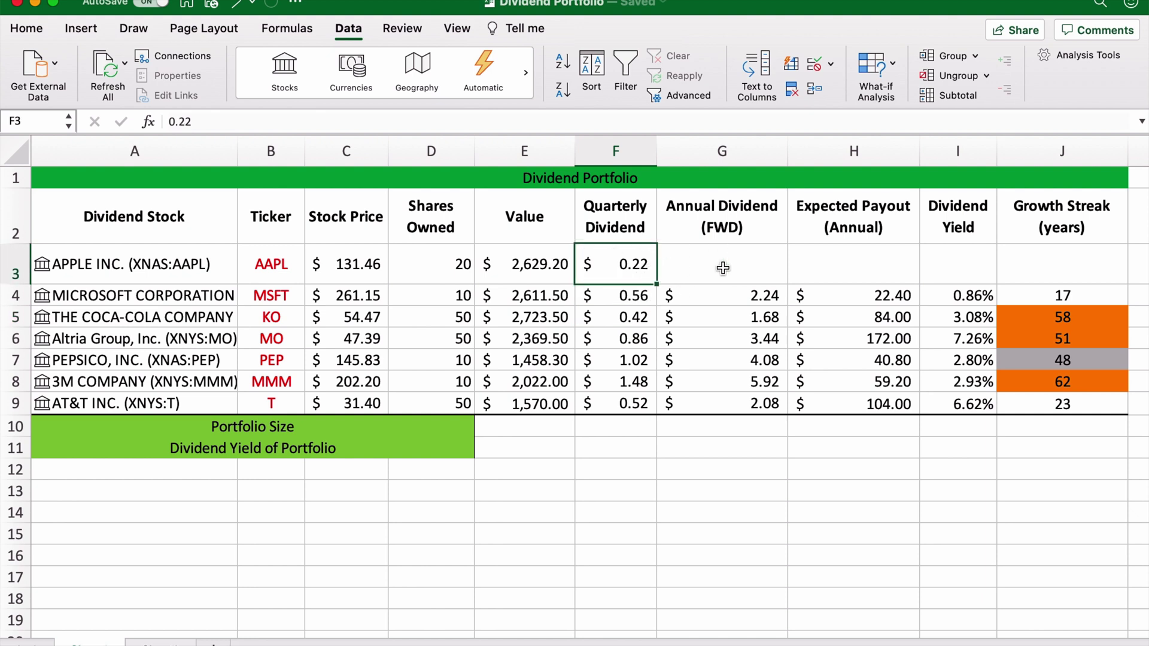
pyautogui.click(746, 266)
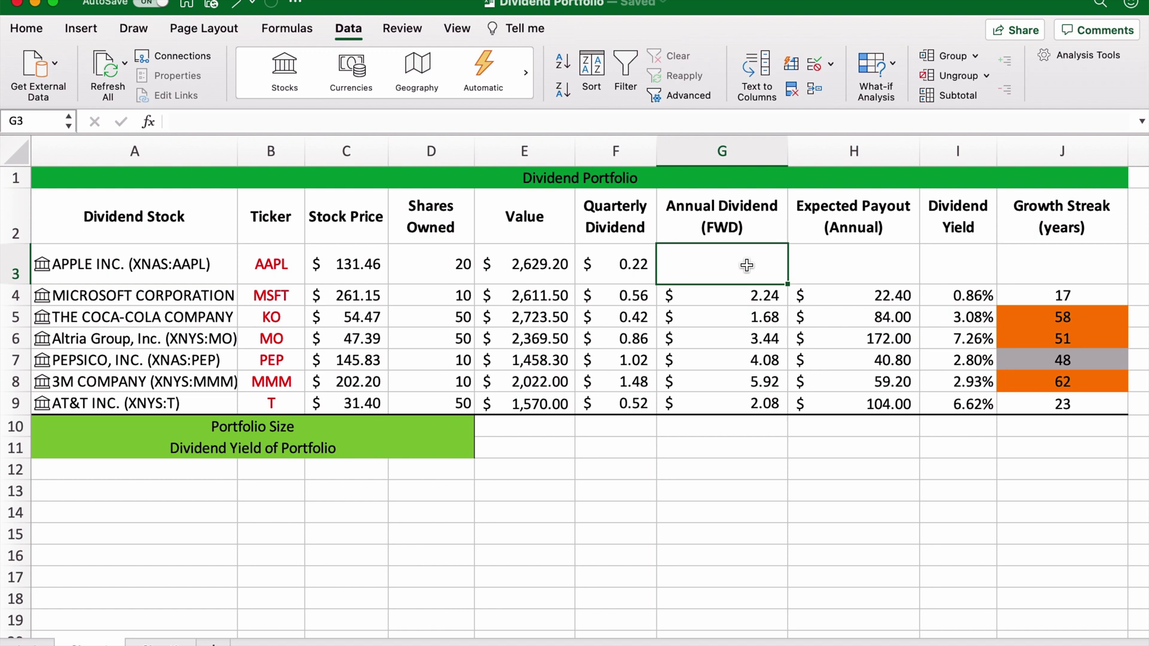
pyautogui.write('0.88')
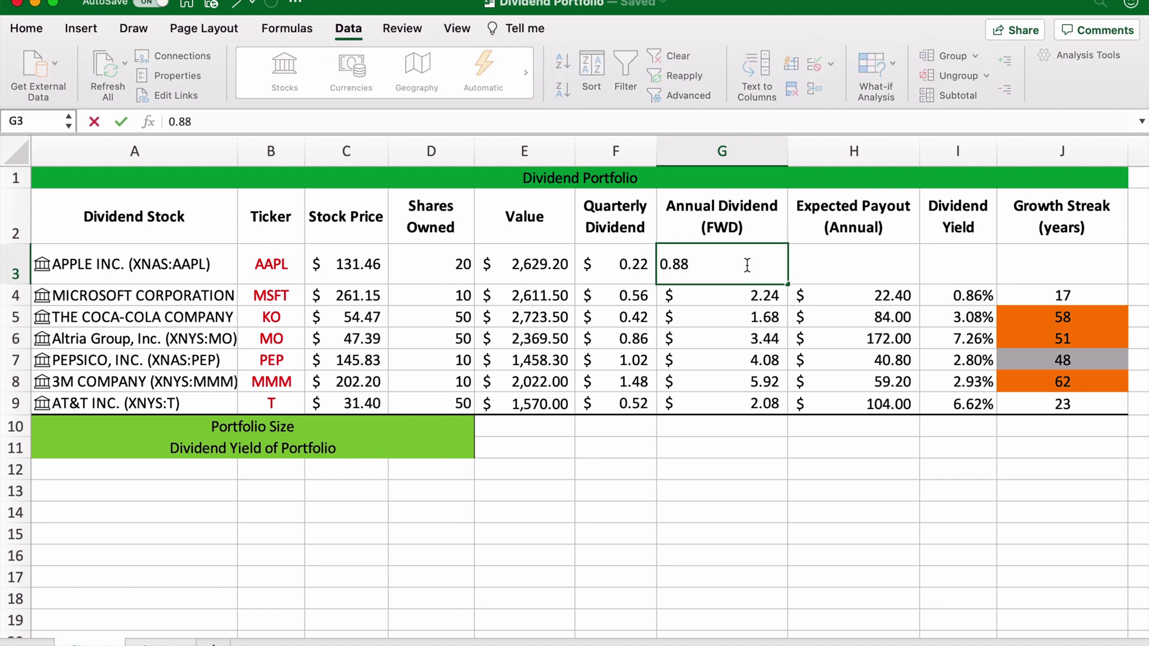
pyautogui.click(731, 296)
pyautogui.click(623, 265)
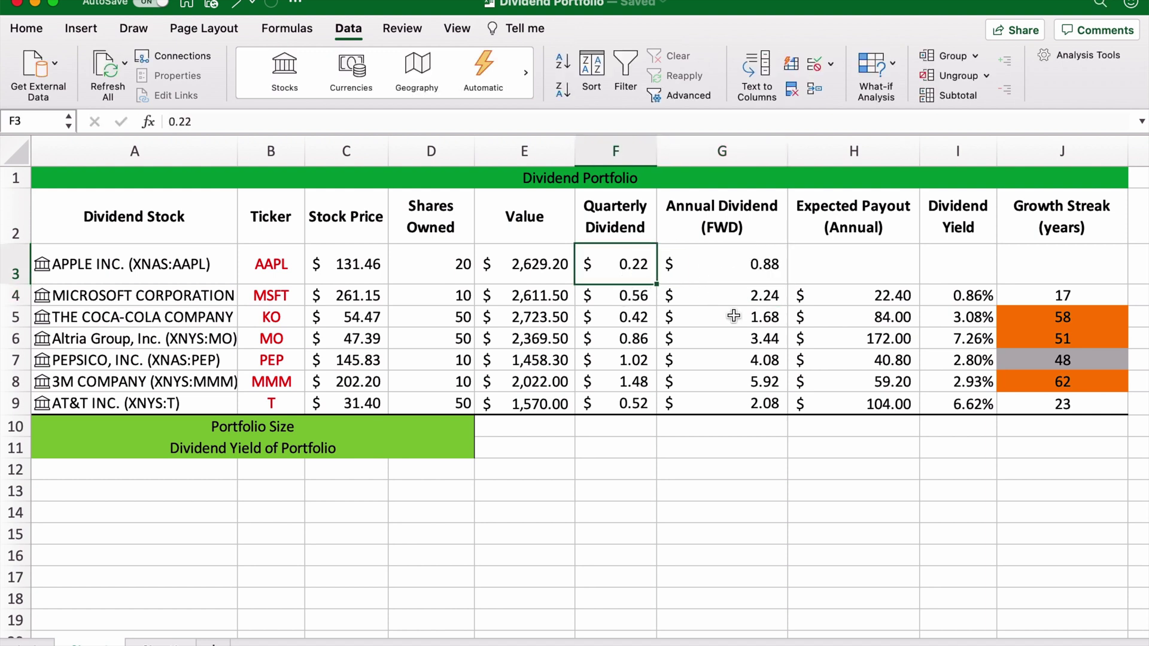
# Check AAPL's Seeking Alpha dividend scorecard for the $0.88 annual payout and $0.22 dividend.
pyautogui.press('super+Tab')
pyautogui.moveTo(739, 350)
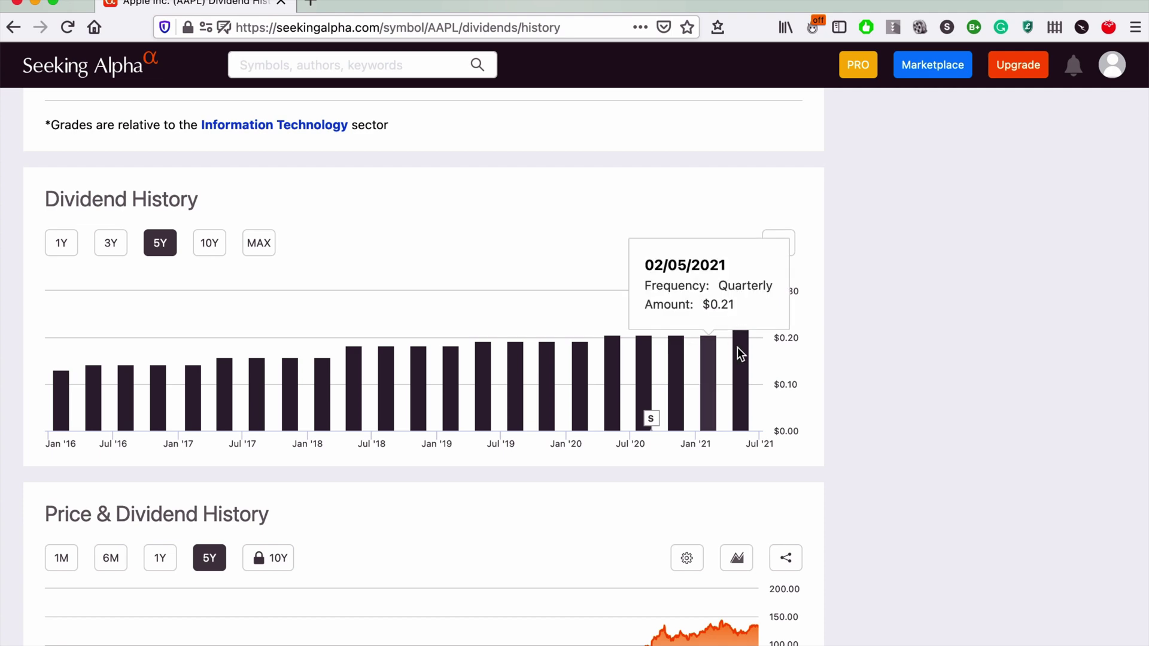
pyautogui.scroll(6, 670, 347)
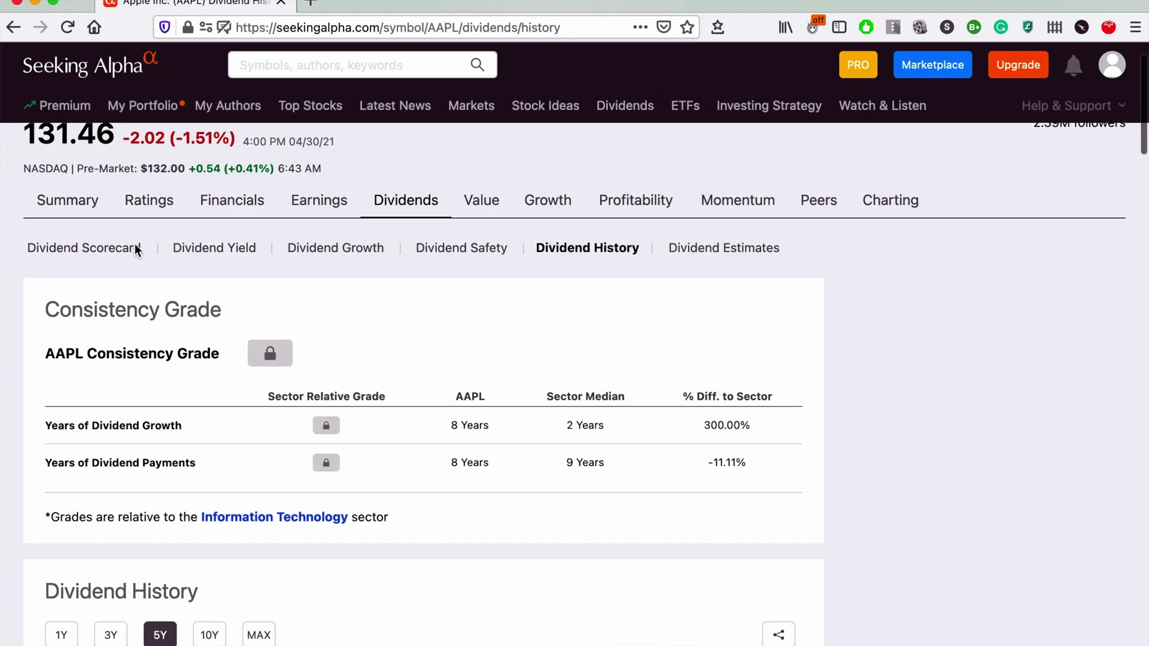
pyautogui.click(67, 251)
pyautogui.scroll(-10, 515, 383)
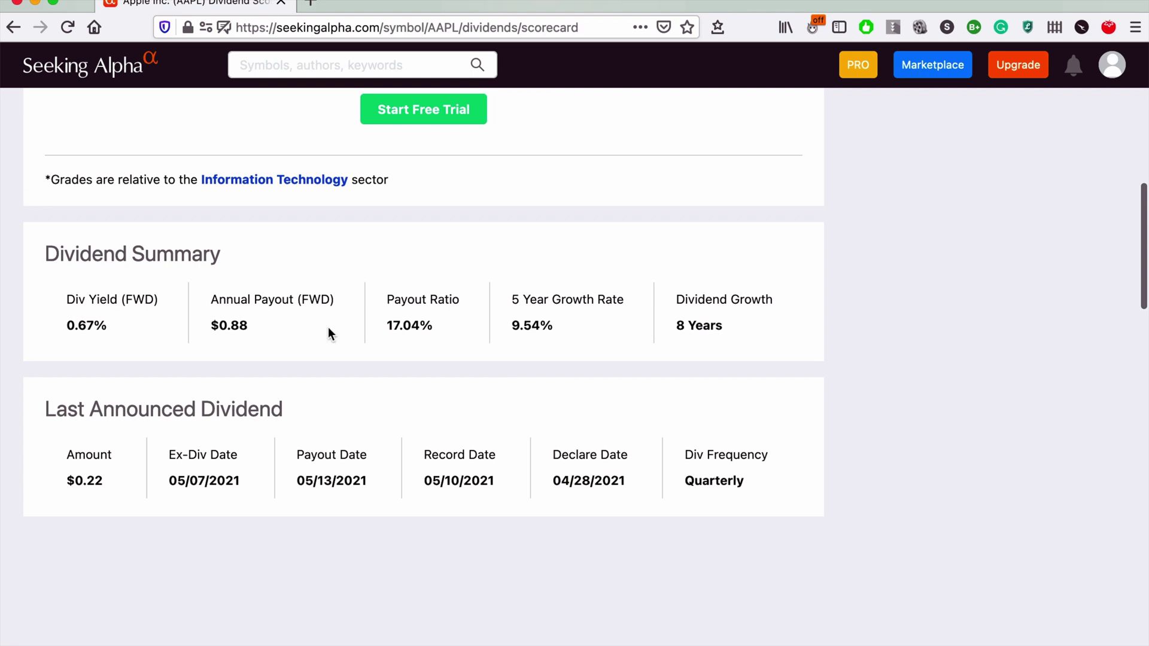
pyautogui.scroll(1, 512, 265)
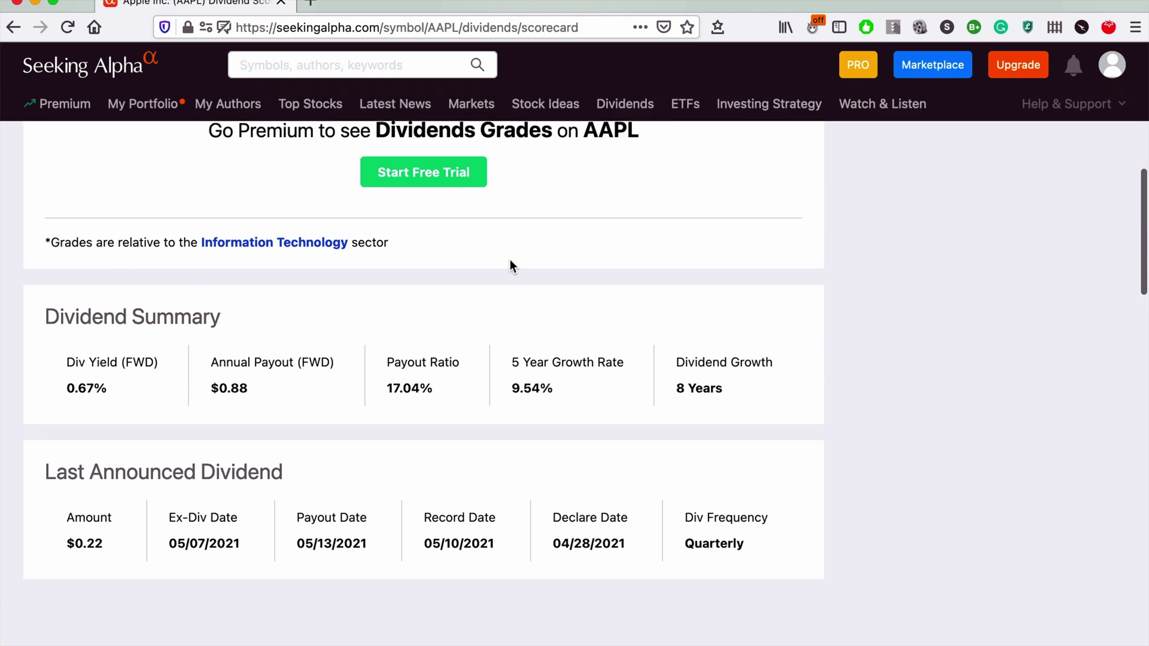
pyautogui.press('super+Tab')
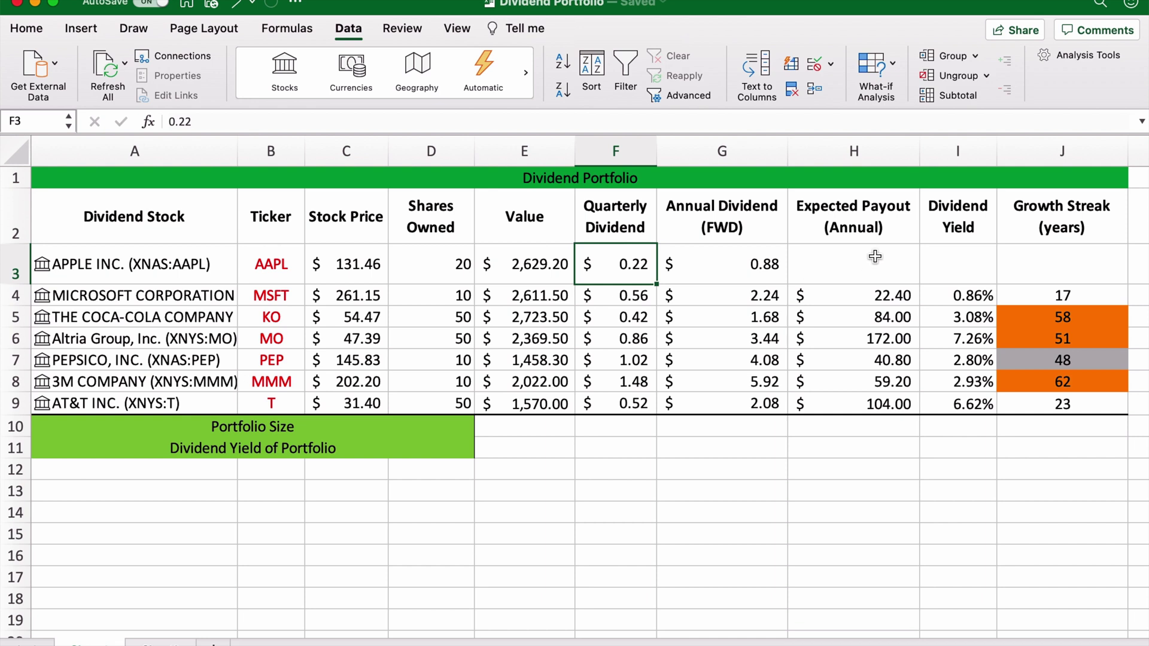
# Put =D3*G3 in H3 so Apple's expected annual payout reads $17.60.
pyautogui.click(874, 257)
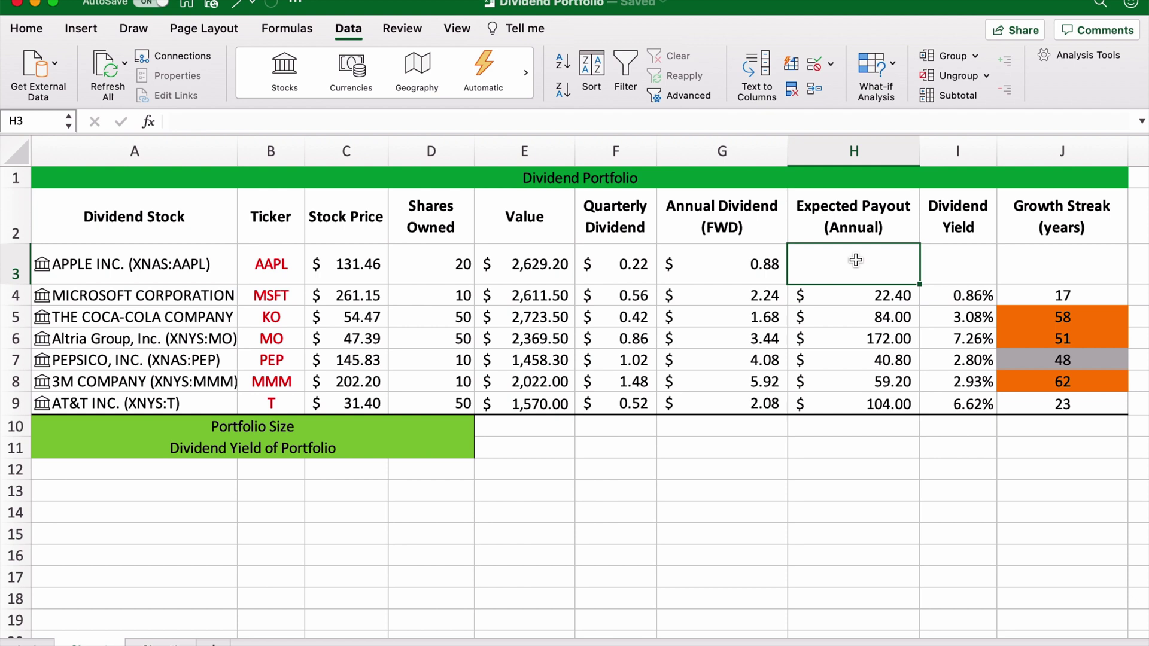
pyautogui.write('=')
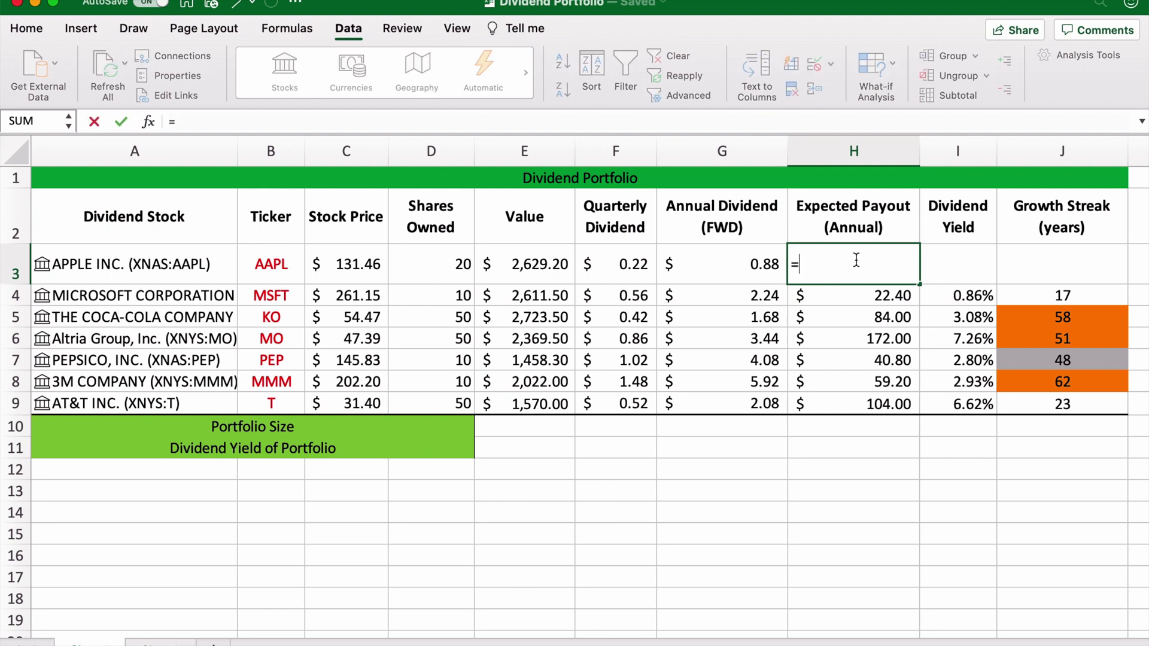
pyautogui.click(453, 270)
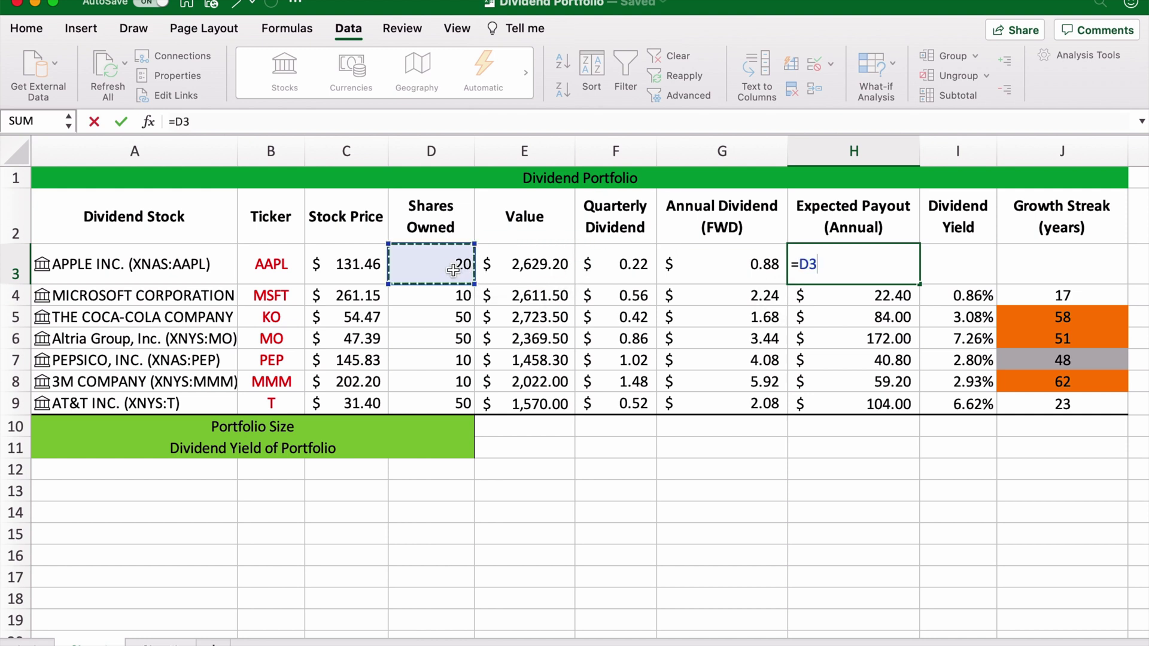
pyautogui.write('*')
pyautogui.click(761, 268)
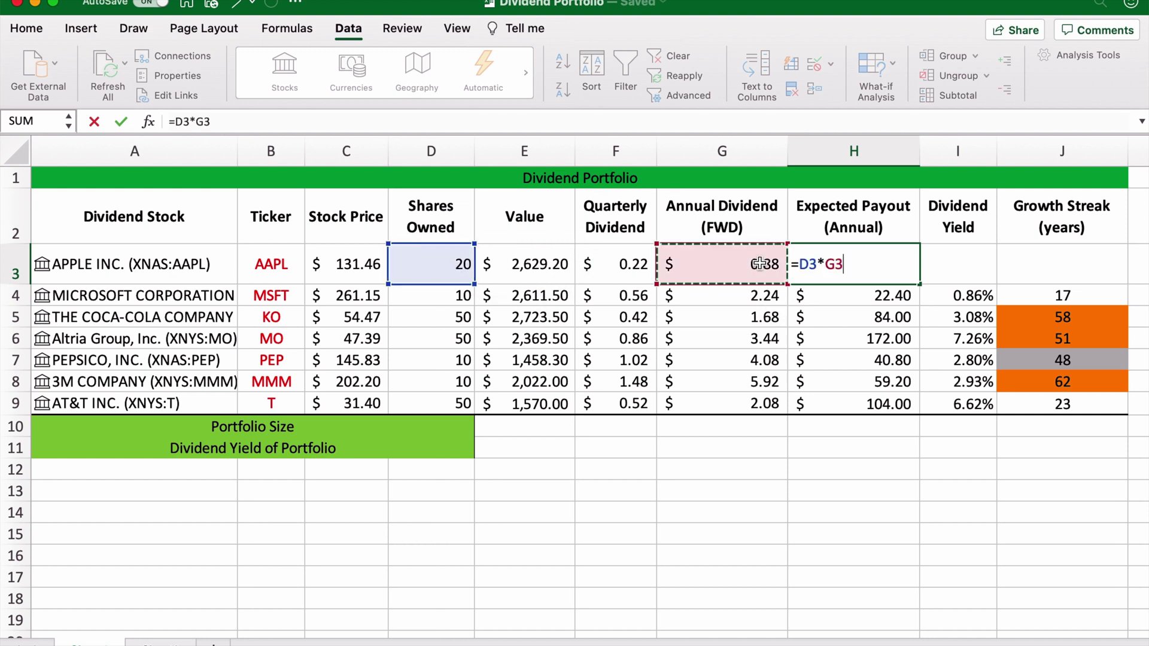
pyautogui.press('Return')
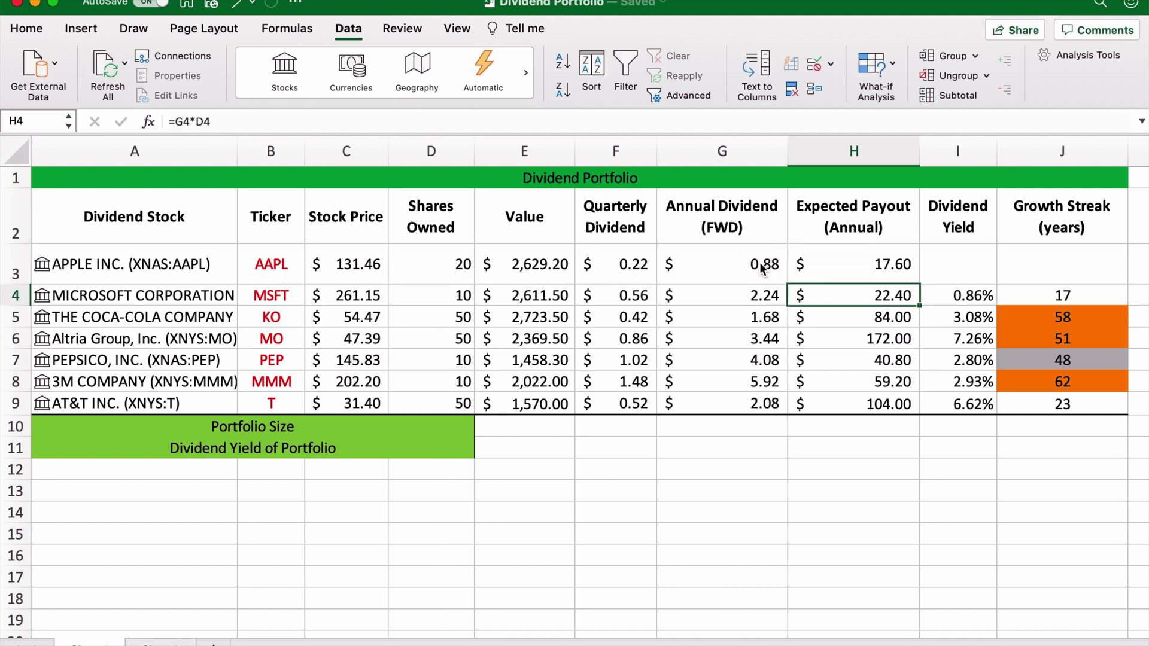
pyautogui.click(934, 281)
pyautogui.write('=')
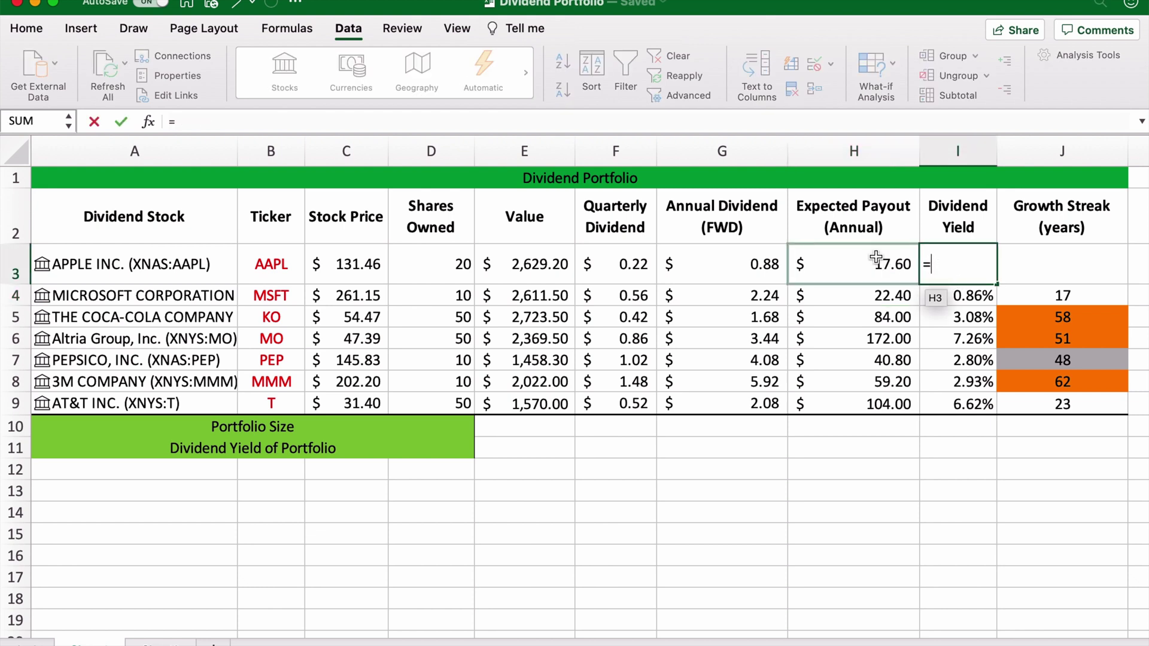
# Finish I3's yield formula as =H3/E3, giving 0.67%, then review the formulas.
pyautogui.click(876, 257)
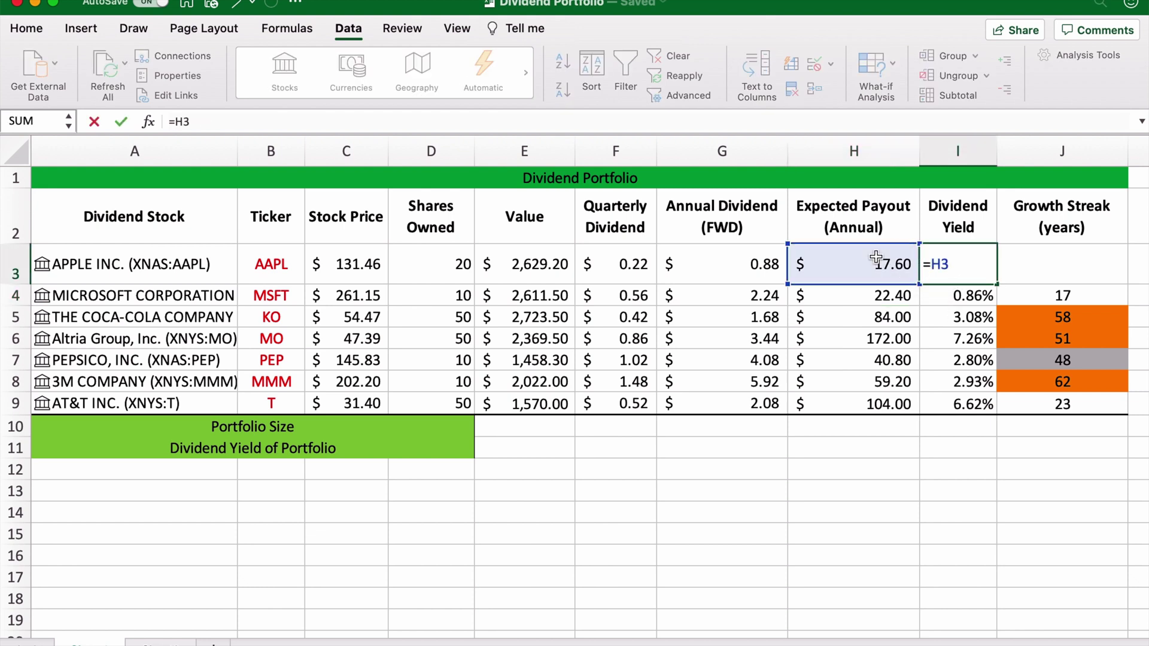
pyautogui.write('/')
pyautogui.click(543, 265)
pyautogui.press('Return')
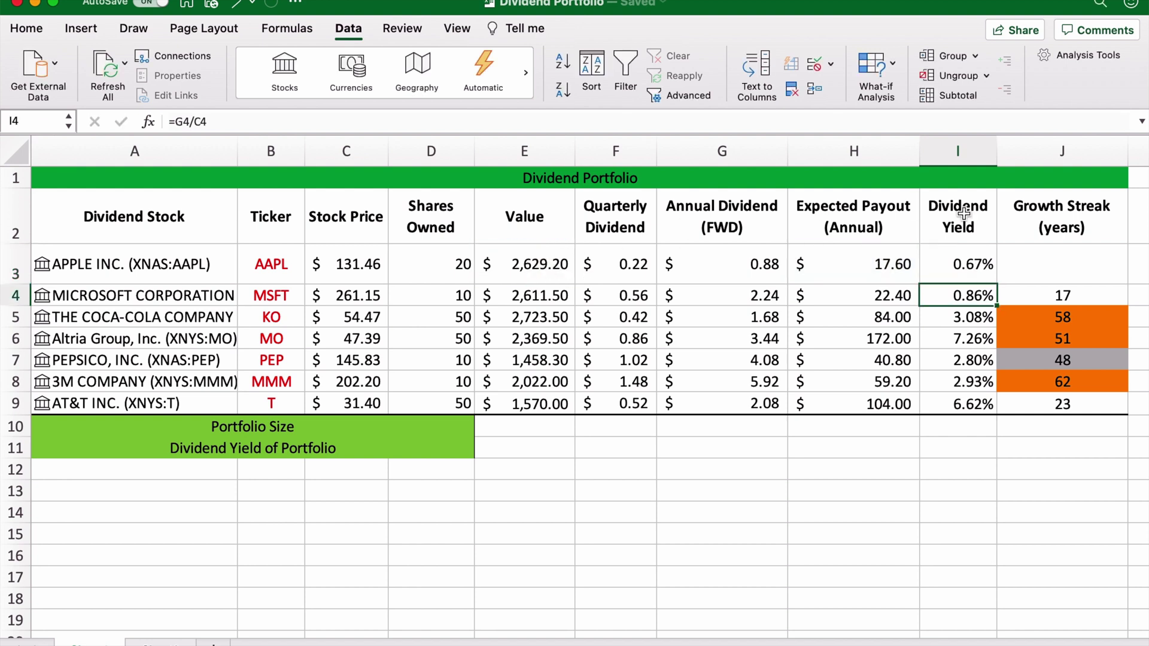
pyautogui.click(965, 259)
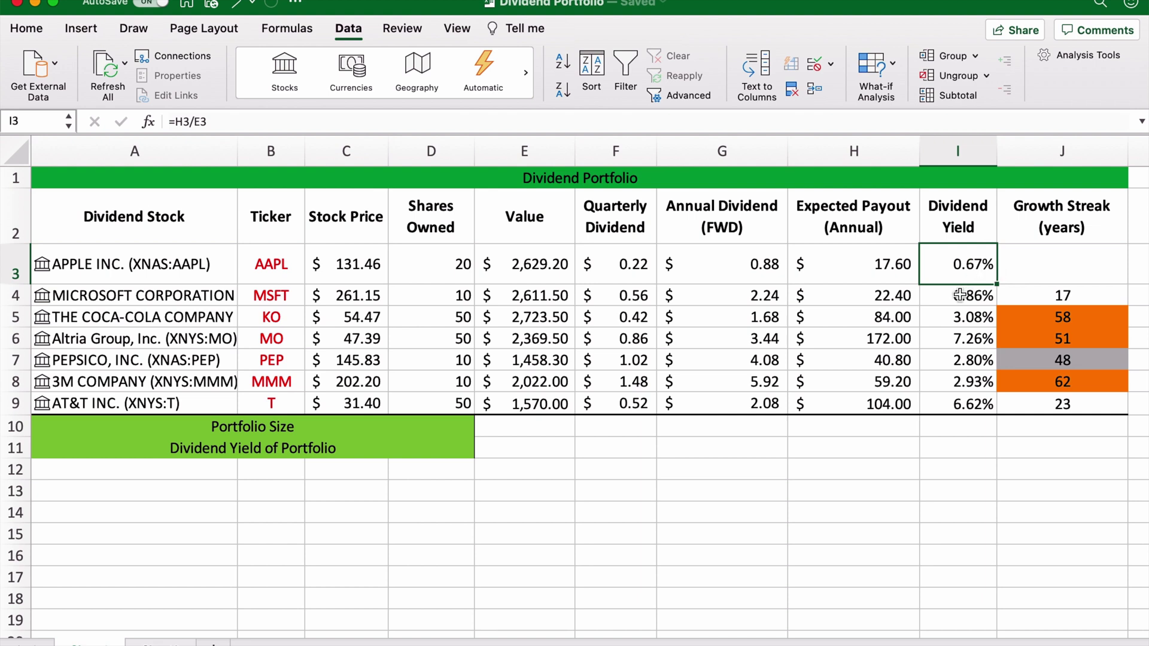
pyautogui.click(960, 294)
pyautogui.press('Up')
pyautogui.click(348, 265)
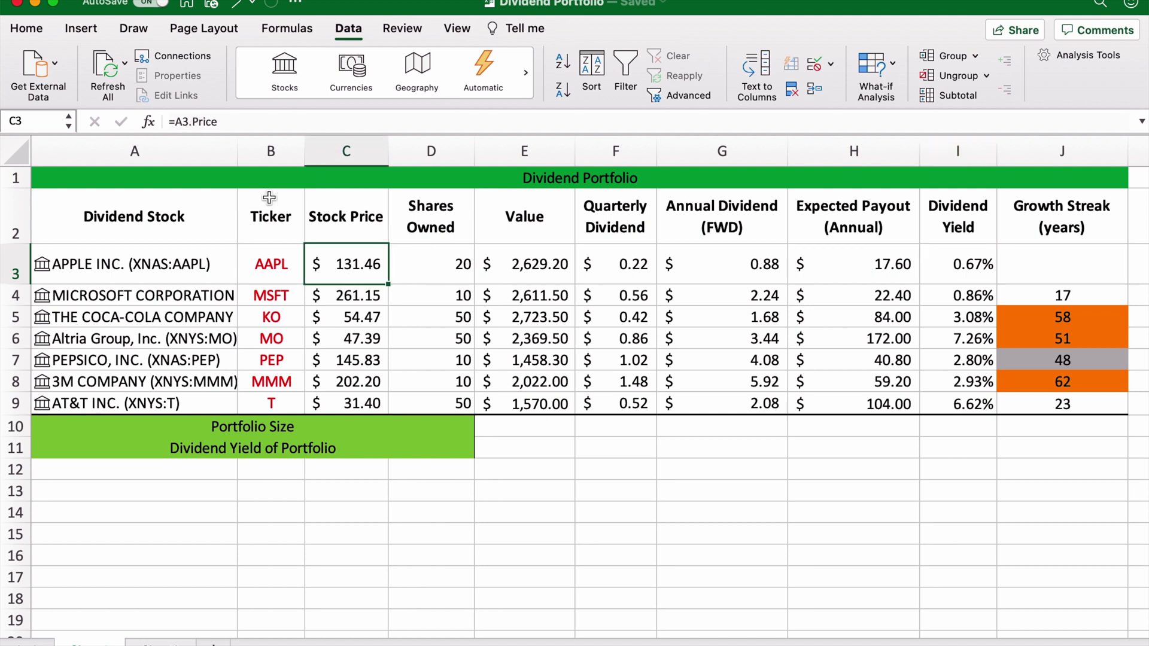
# Replace Apple's =A3.Price formula with a fixed 200, then refresh all stock data.
pyautogui.click(256, 120)
pyautogui.moveTo(256, 121); pyautogui.dragTo(159, 120)
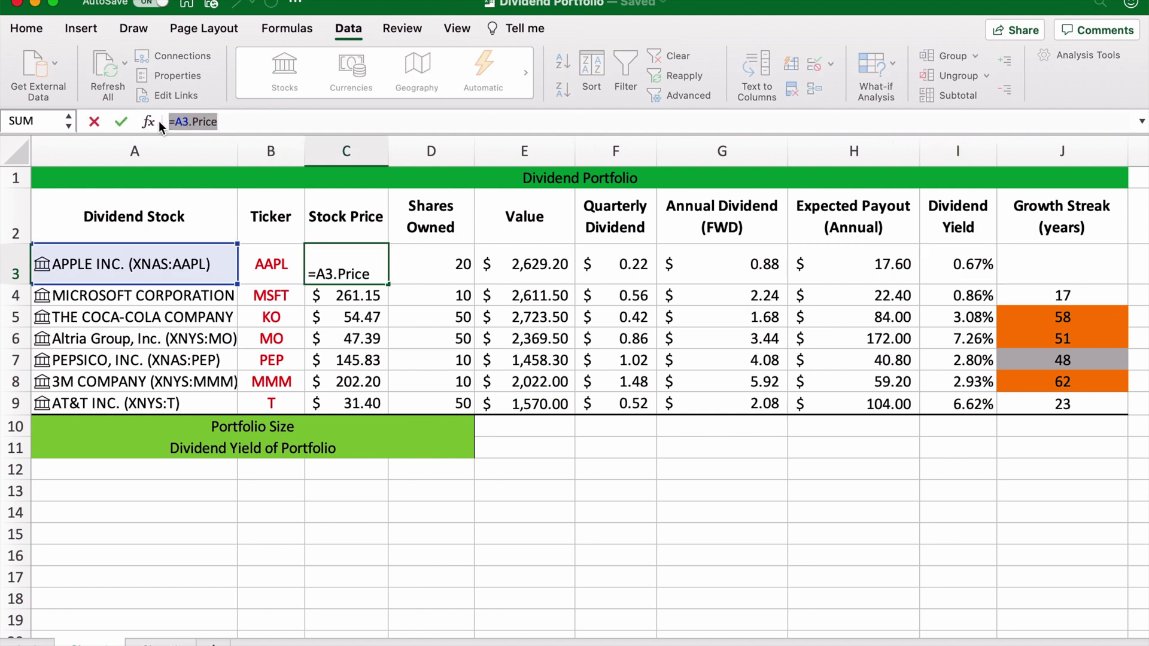
pyautogui.write('200')
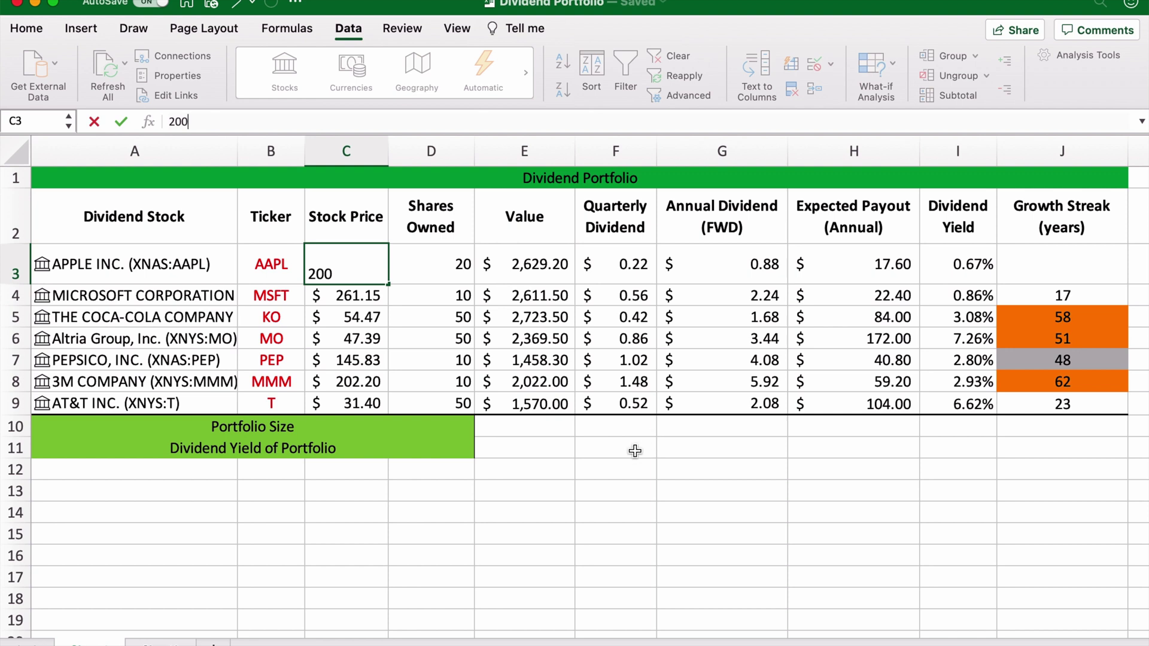
pyautogui.click(635, 450)
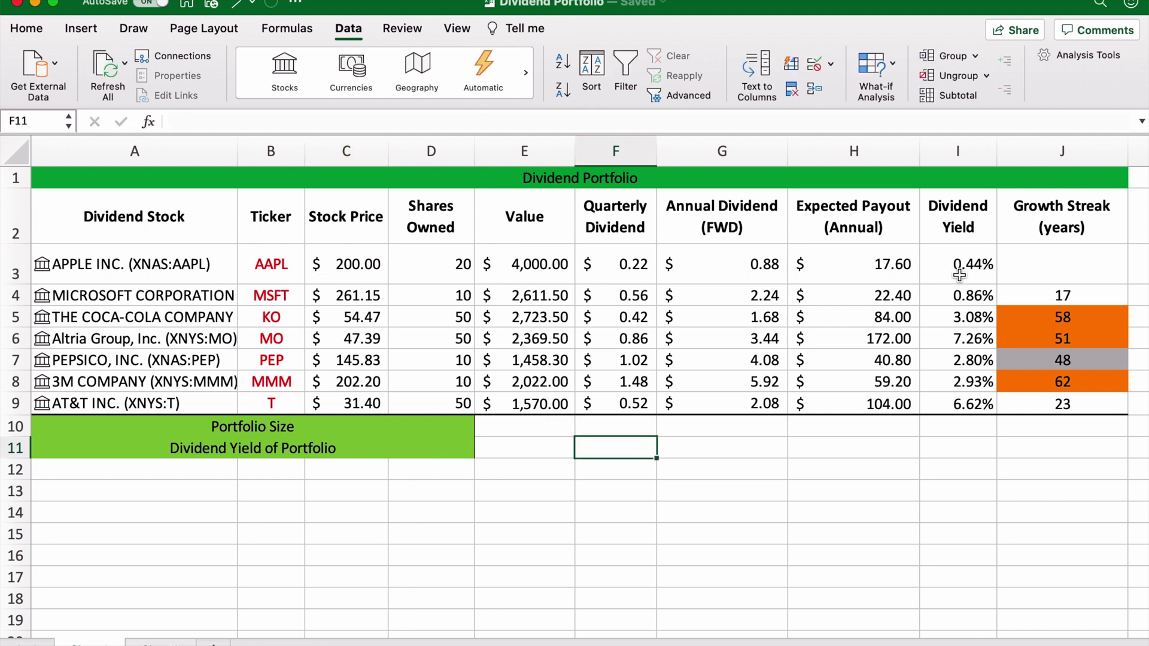
pyautogui.click(361, 262)
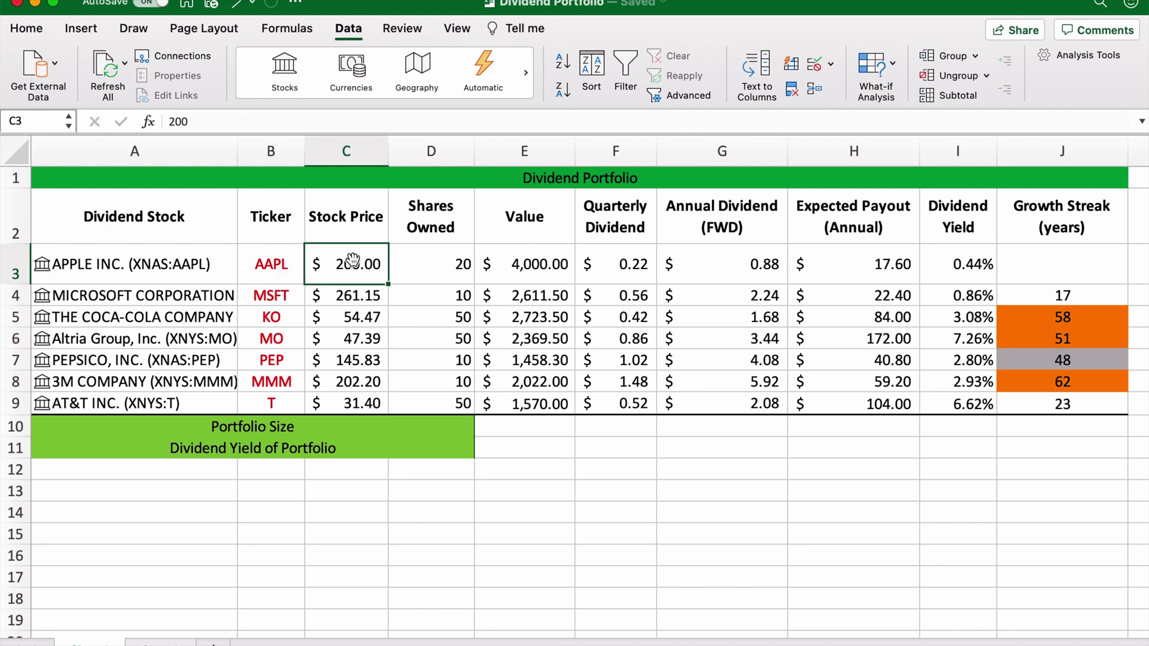
pyautogui.click(106, 60)
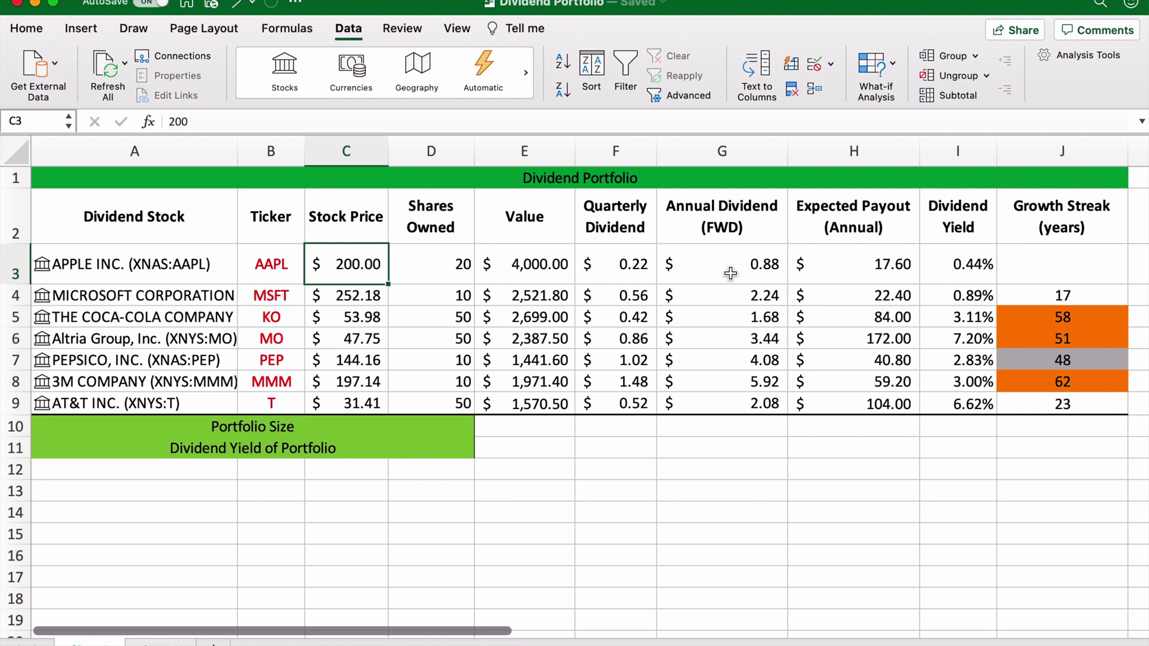
# Undo Apple's $200 price so it returns to $131.46, then enter its 8-year growth streak in J3.
pyautogui.press('super+z')
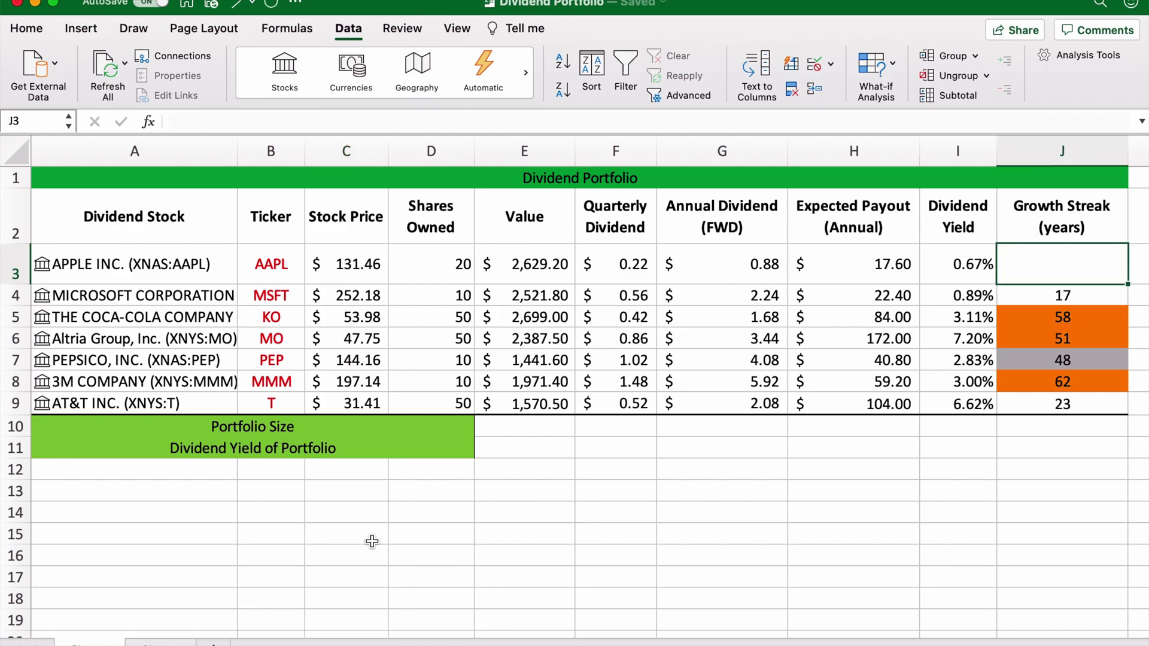
pyautogui.press('super+Tab')
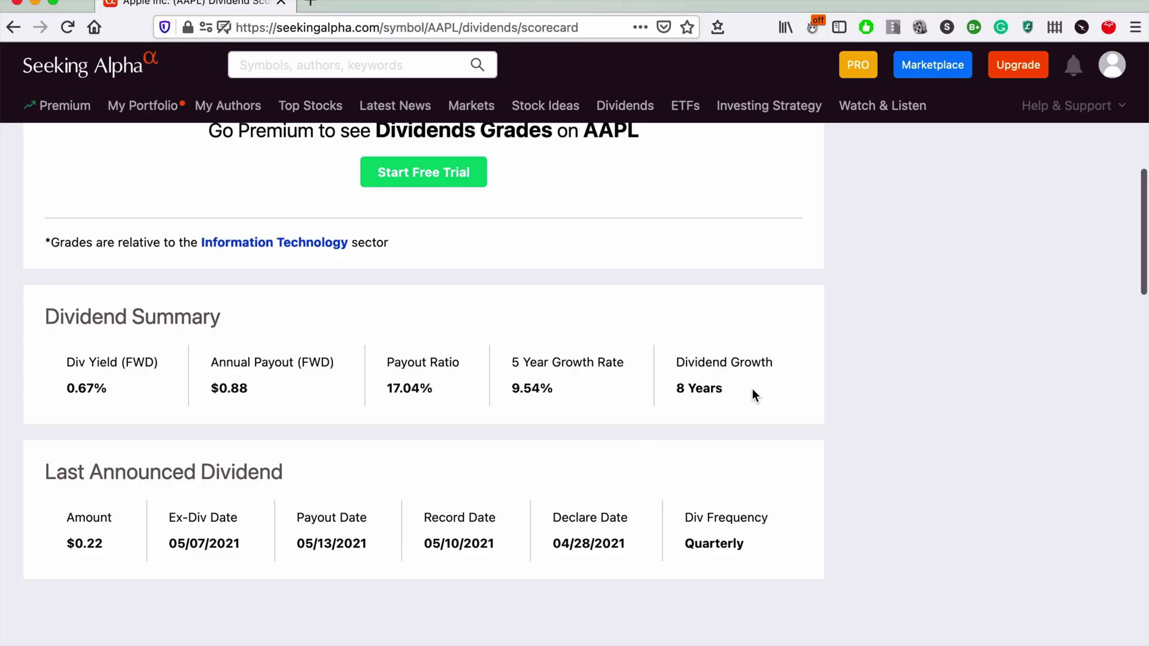
pyautogui.press('super+Tab')
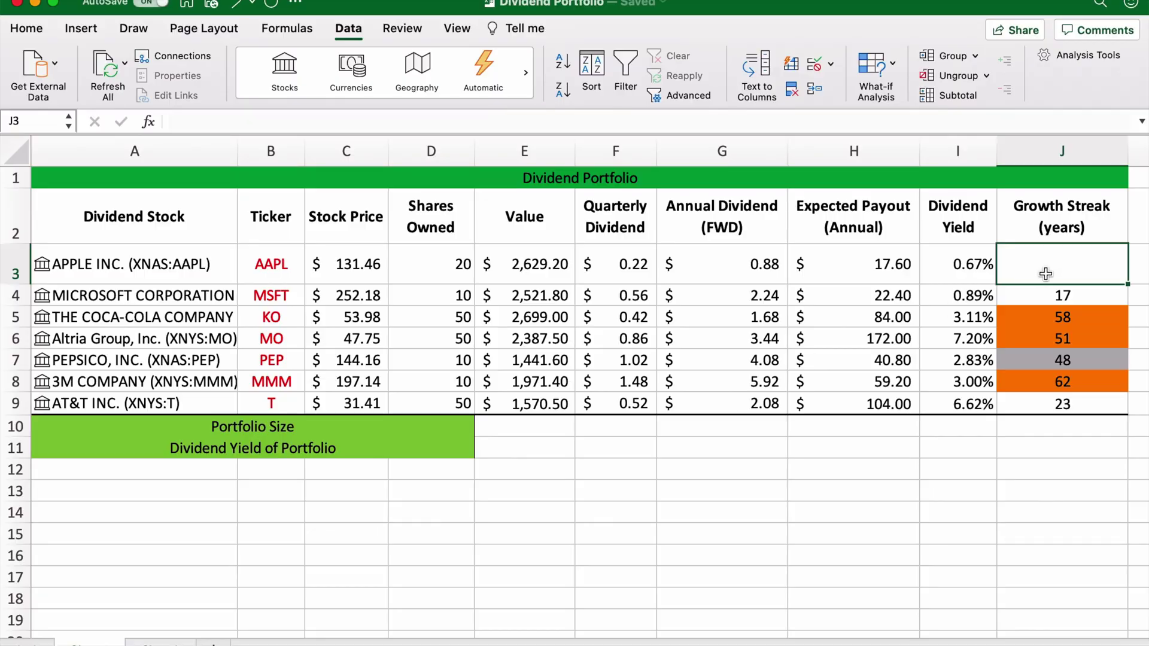
pyautogui.write('8')
pyautogui.click(867, 451)
pyautogui.click(1062, 269)
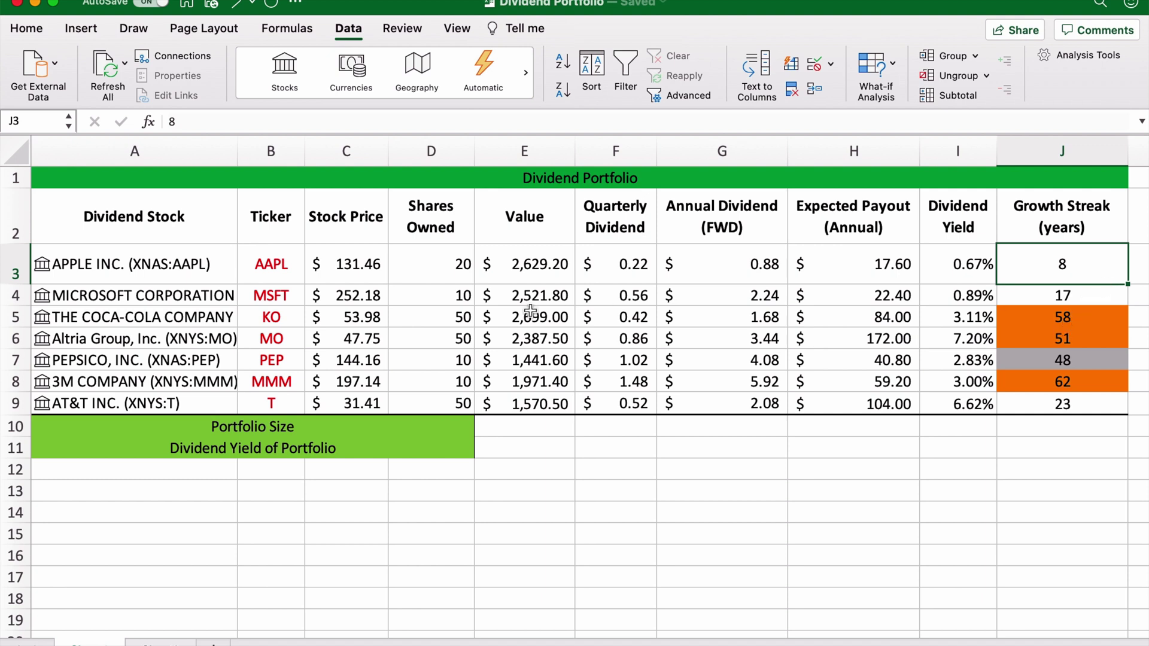
# AutoSum the Value cells E3:E9 into E10, giving a Portfolio Size of $15,221.00.
pyautogui.click(498, 310)
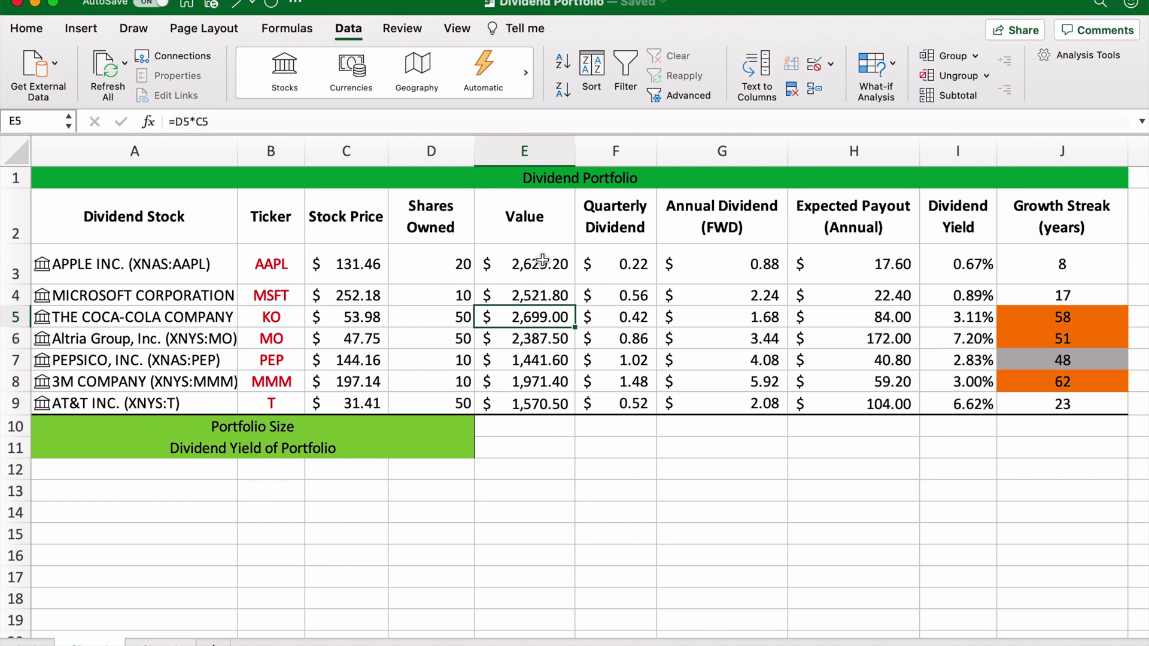
pyautogui.moveTo(519, 265); pyautogui.dragTo(488, 405)
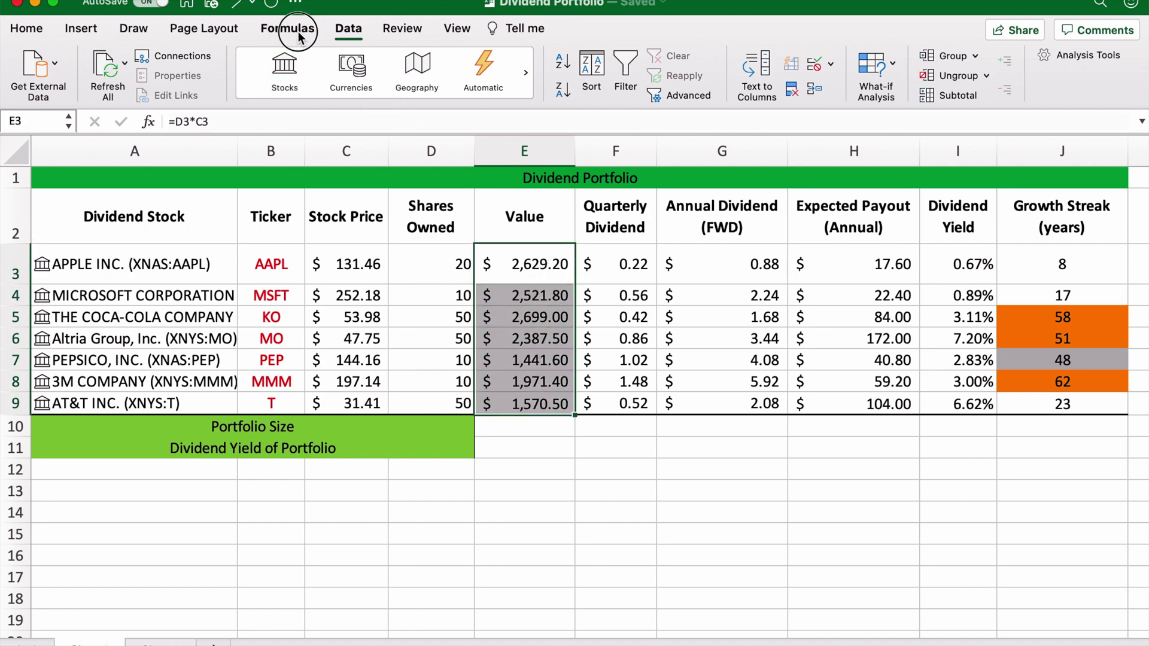
pyautogui.click(289, 29)
pyautogui.click(83, 64)
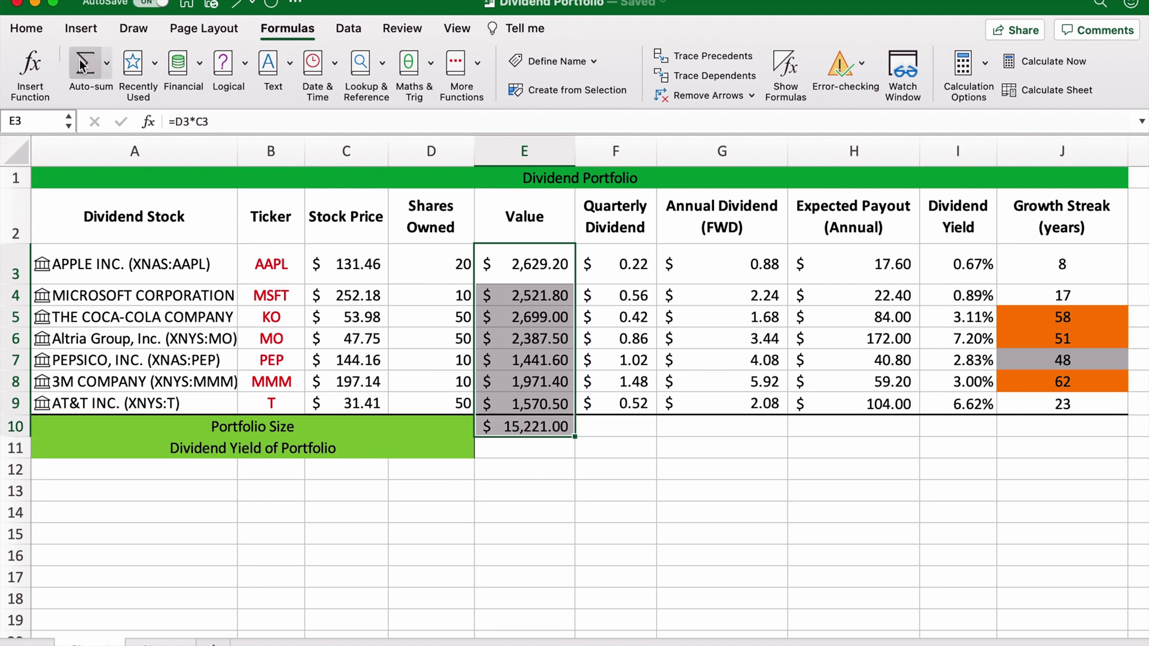
pyautogui.click(506, 447)
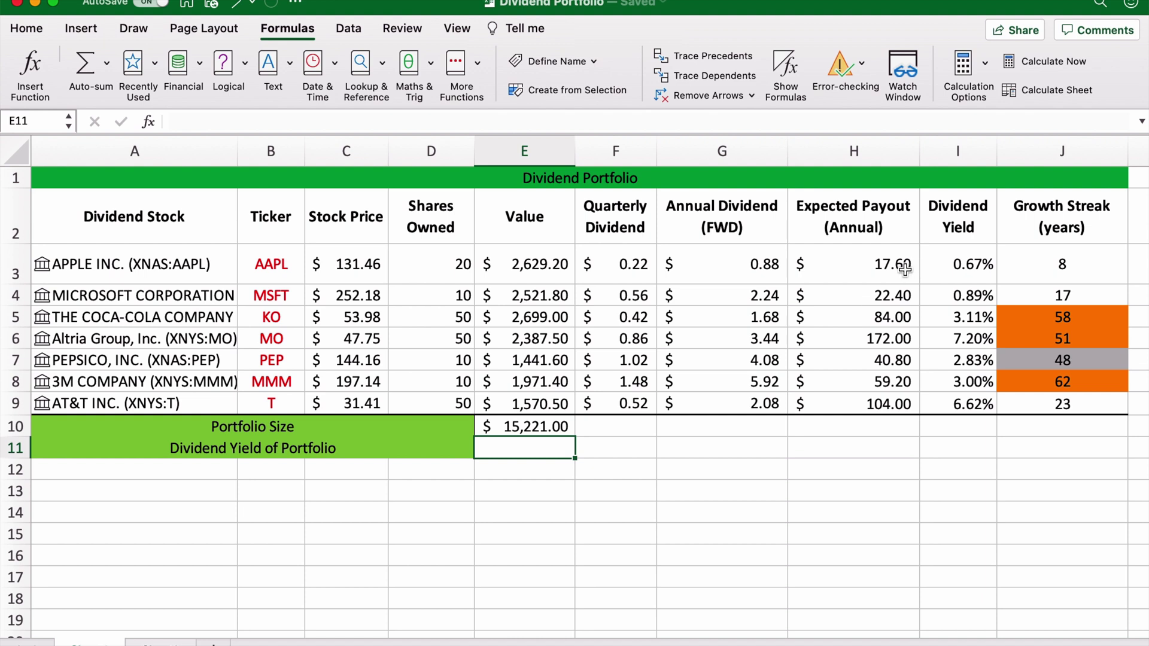
pyautogui.moveTo(903, 267); pyautogui.dragTo(862, 401)
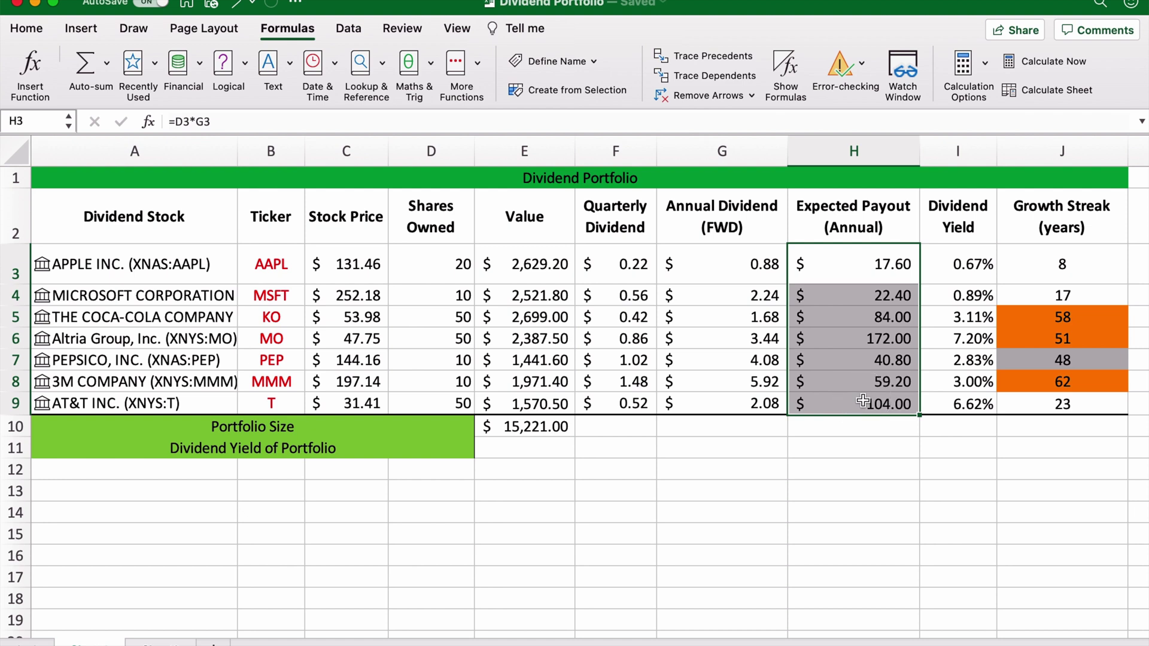
# AutoSum the Expected Payout into H10 and enter =H10/E10 as the portfolio yield in E11.
pyautogui.click(86, 65)
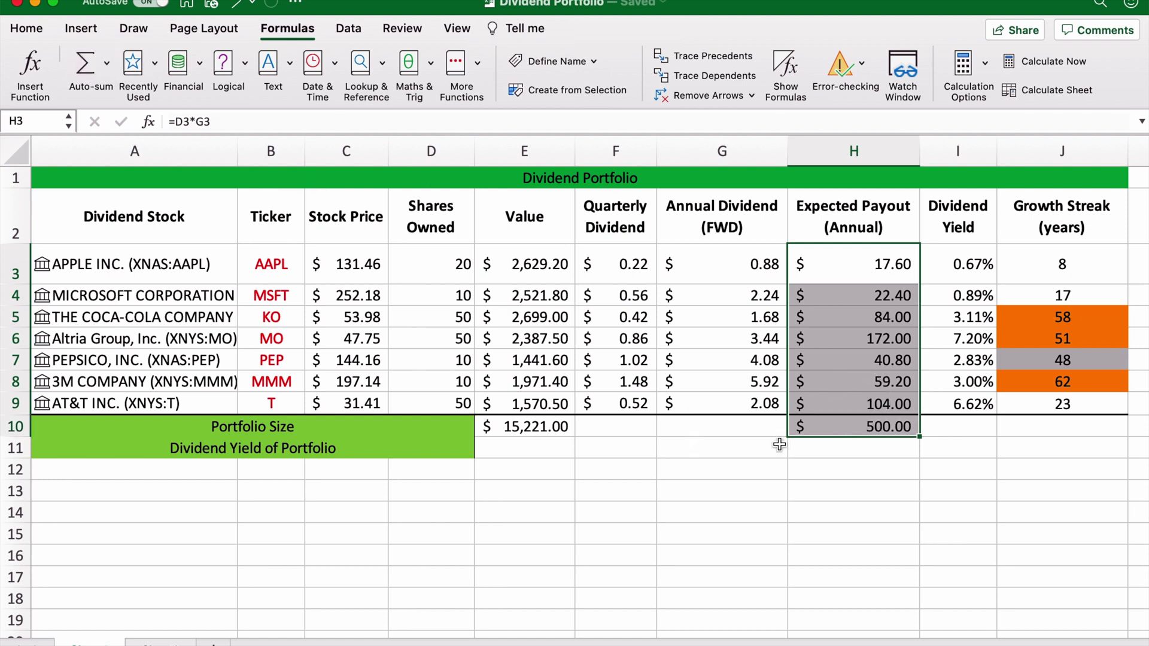
pyautogui.click(536, 447)
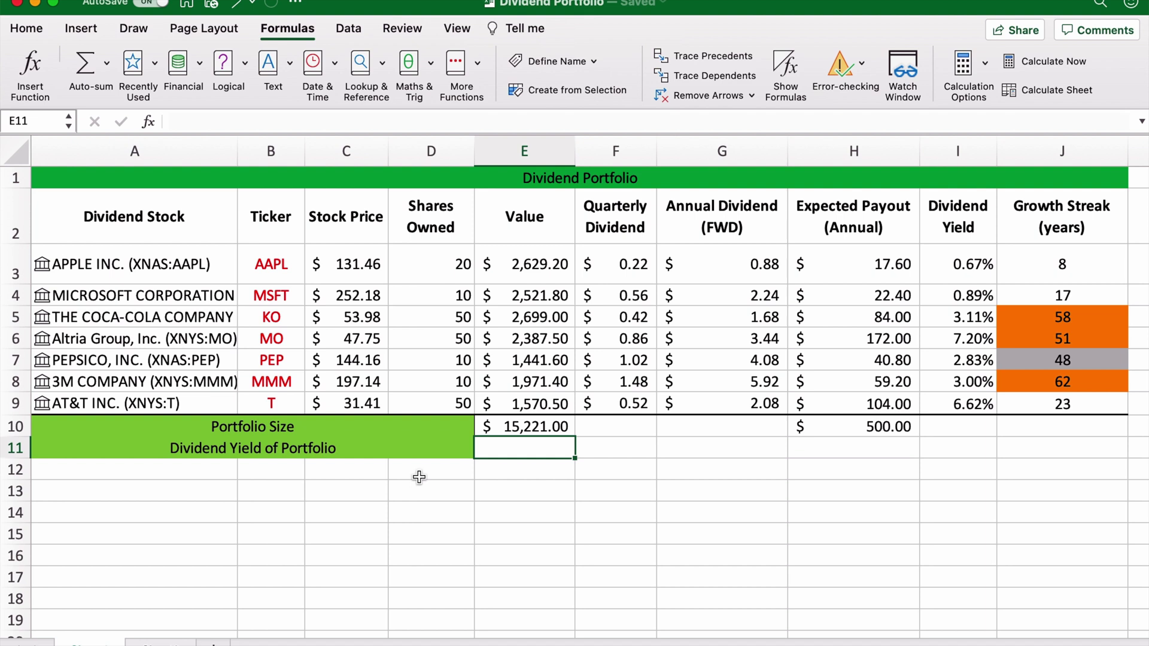
pyautogui.write('=')
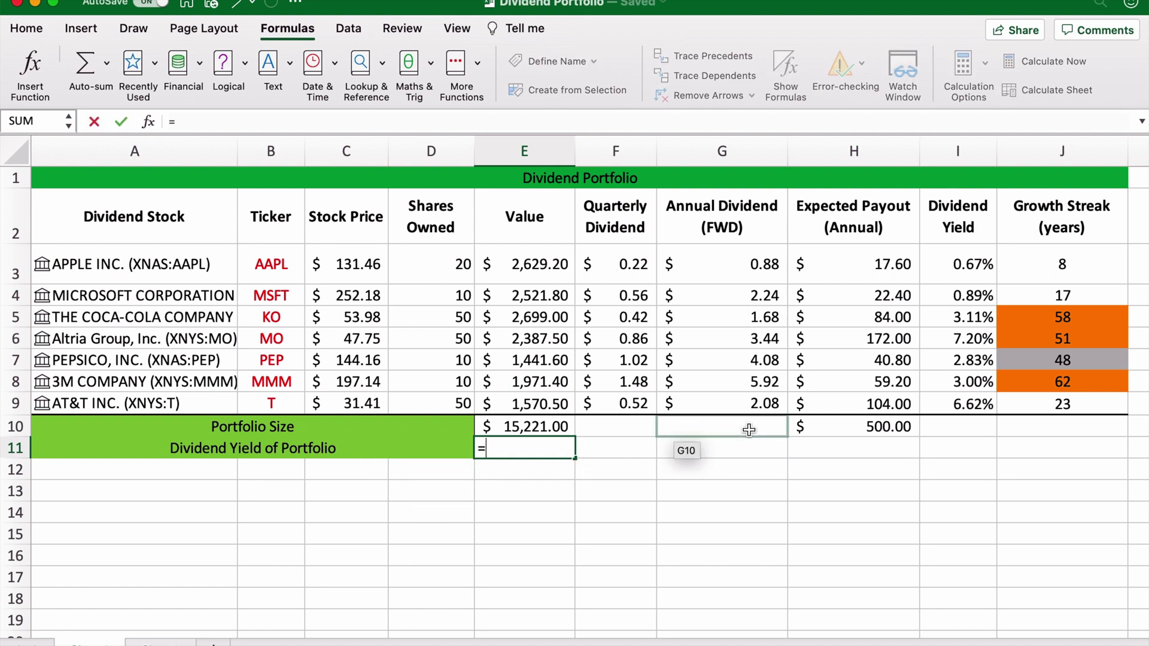
pyautogui.click(838, 429)
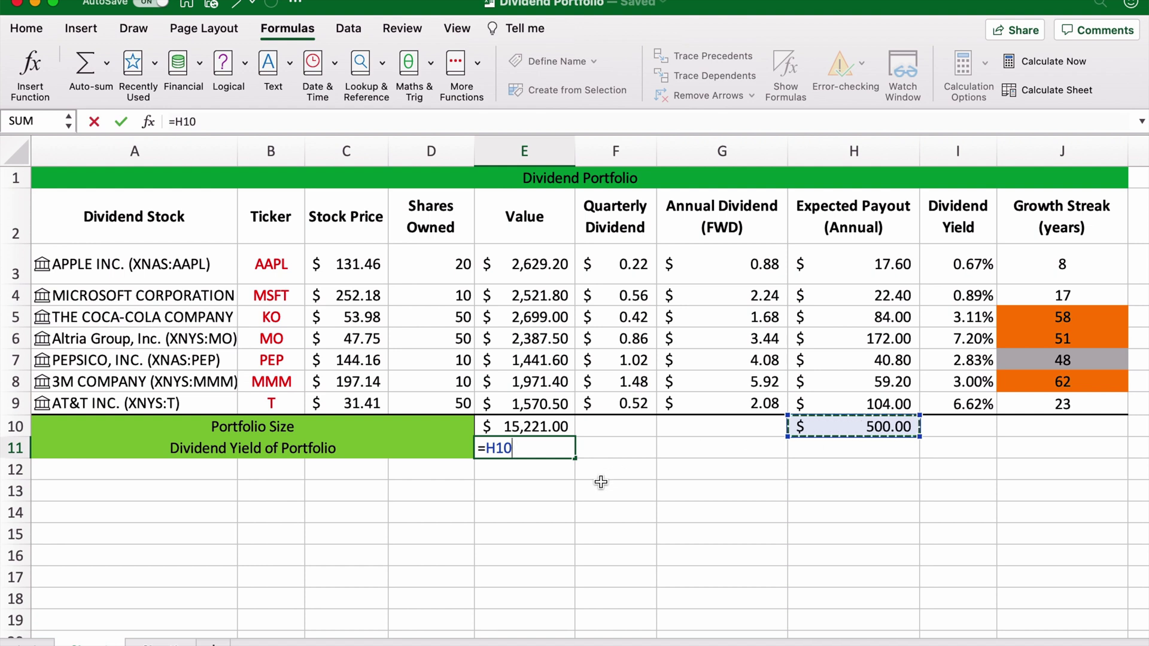
pyautogui.write('/')
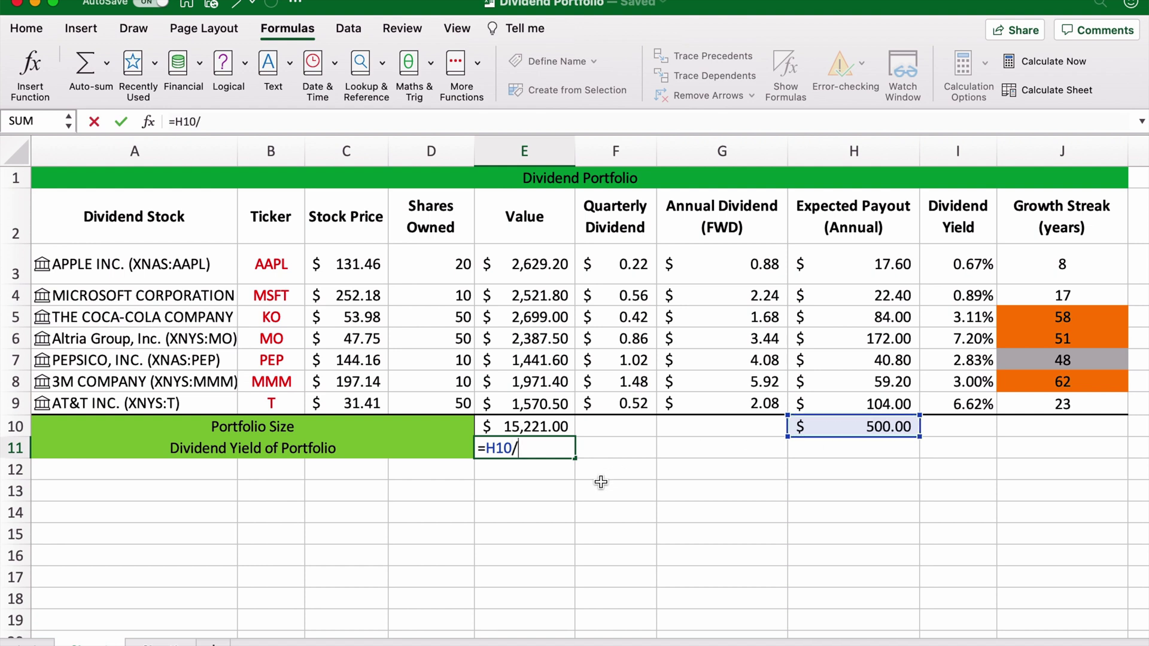
pyautogui.click(544, 426)
pyautogui.click(121, 121)
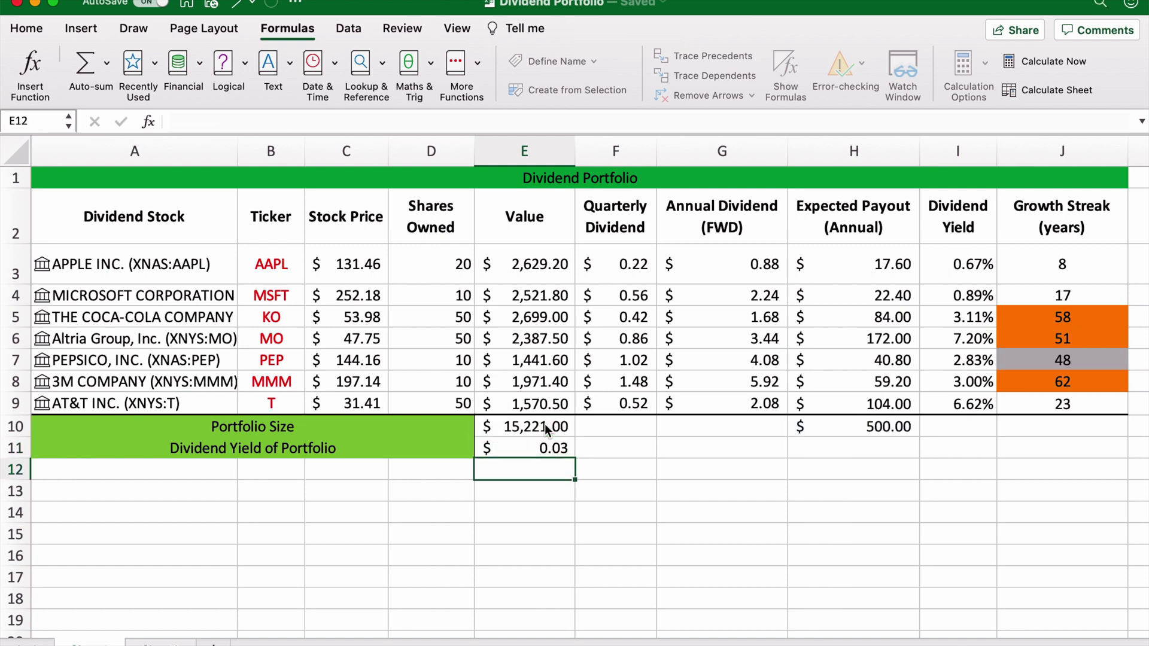
# Format E11 as a percentage and clear the payout total in H10.
pyautogui.click(25, 33)
pyautogui.click(589, 96)
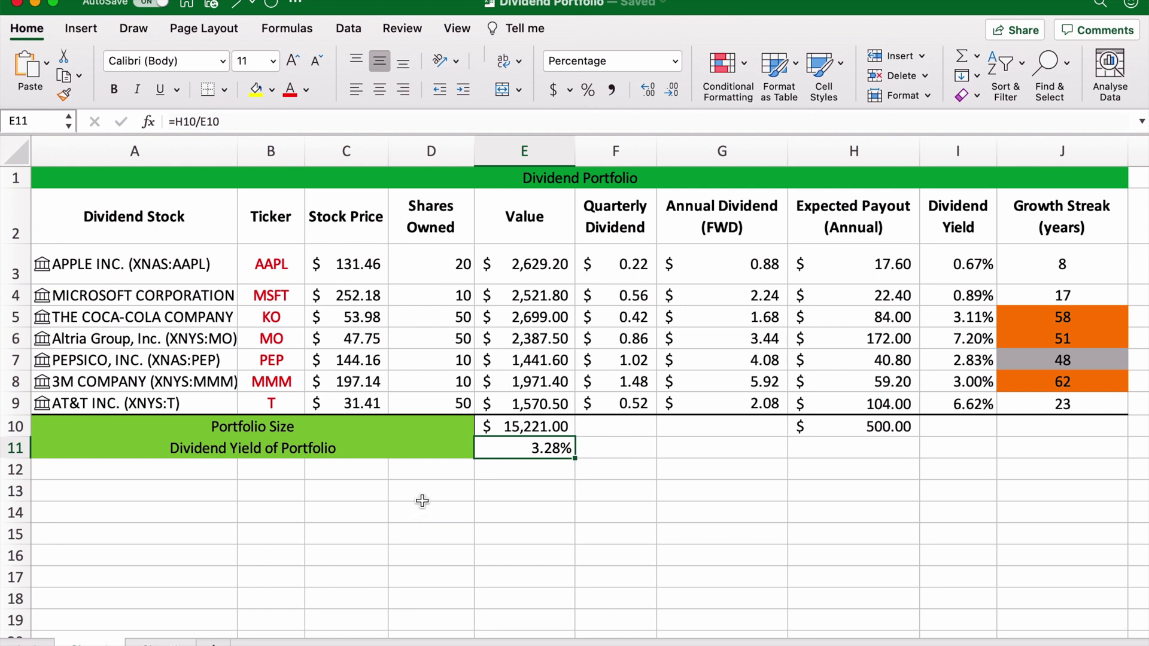
pyautogui.click(457, 474)
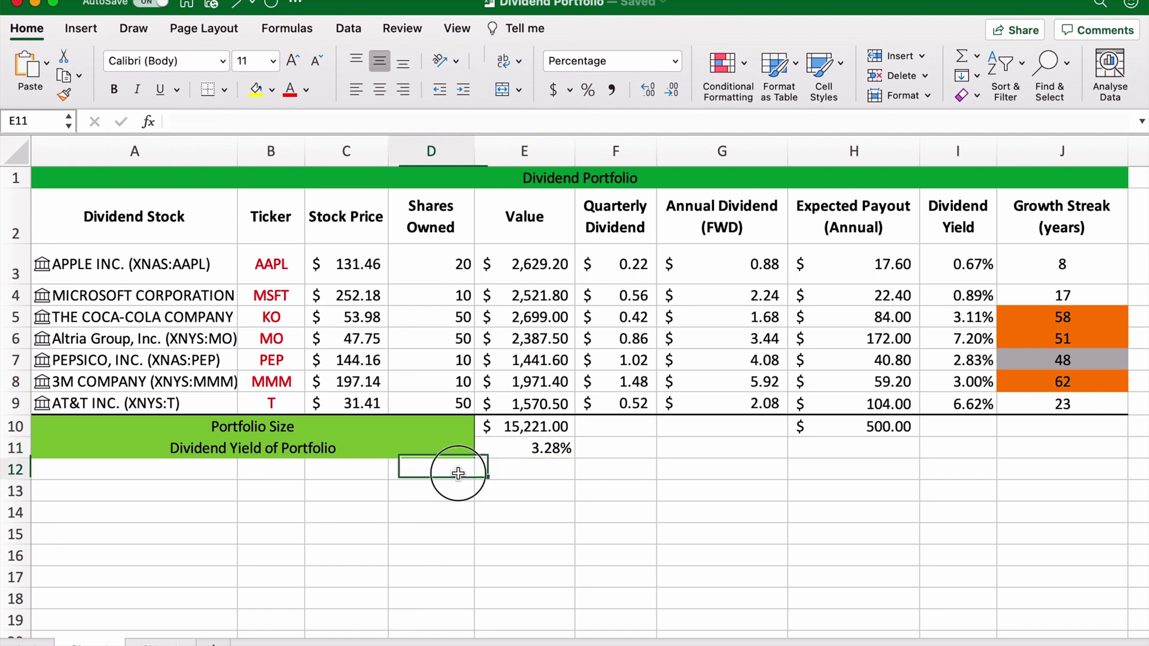
pyautogui.click(876, 430)
pyautogui.press('Delete')
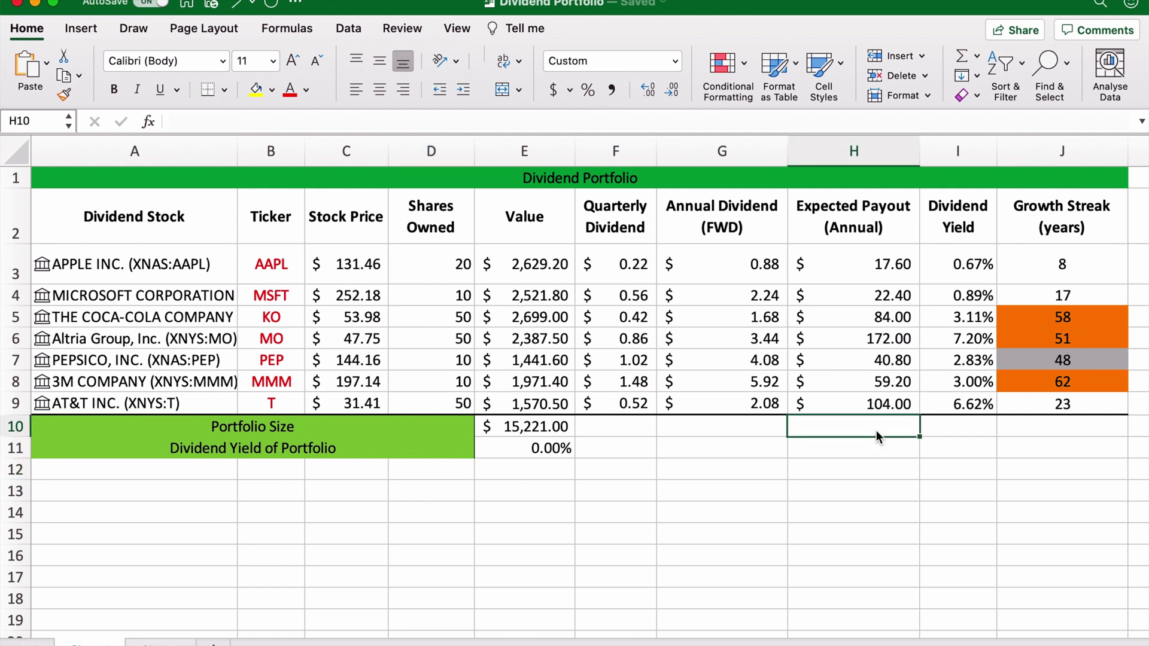
# Merge A12:D12 and label it 'Annual Expected Yield' with a capital Y.
pyautogui.moveTo(234, 476); pyautogui.dragTo(398, 475)
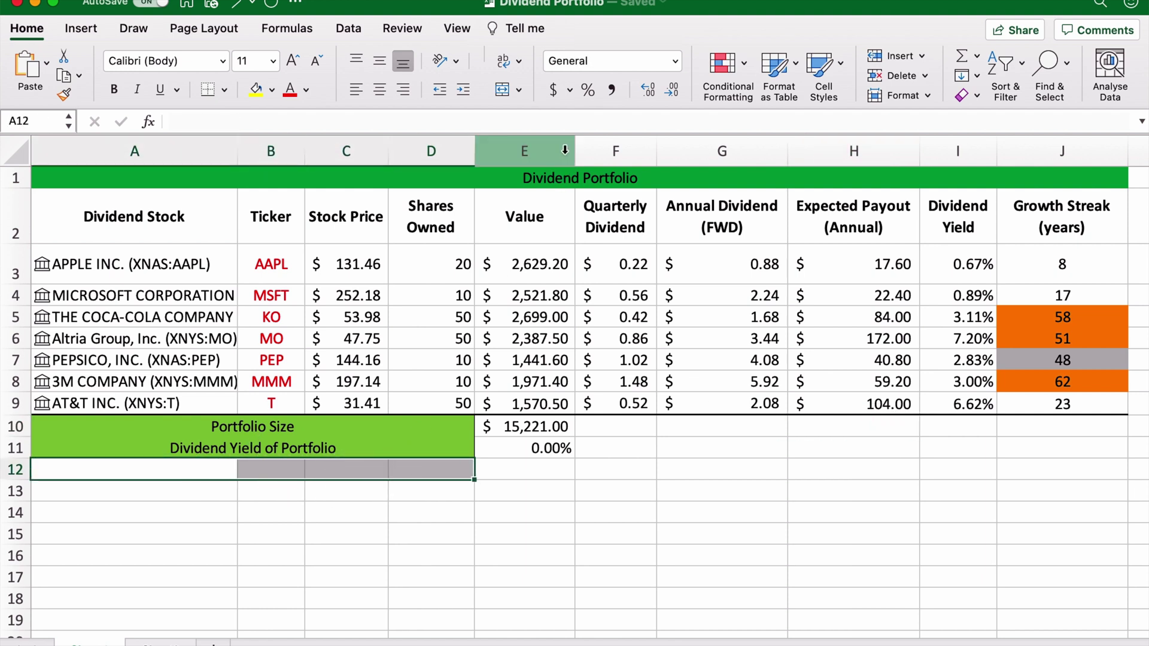
pyautogui.click(503, 91)
pyautogui.click(270, 478)
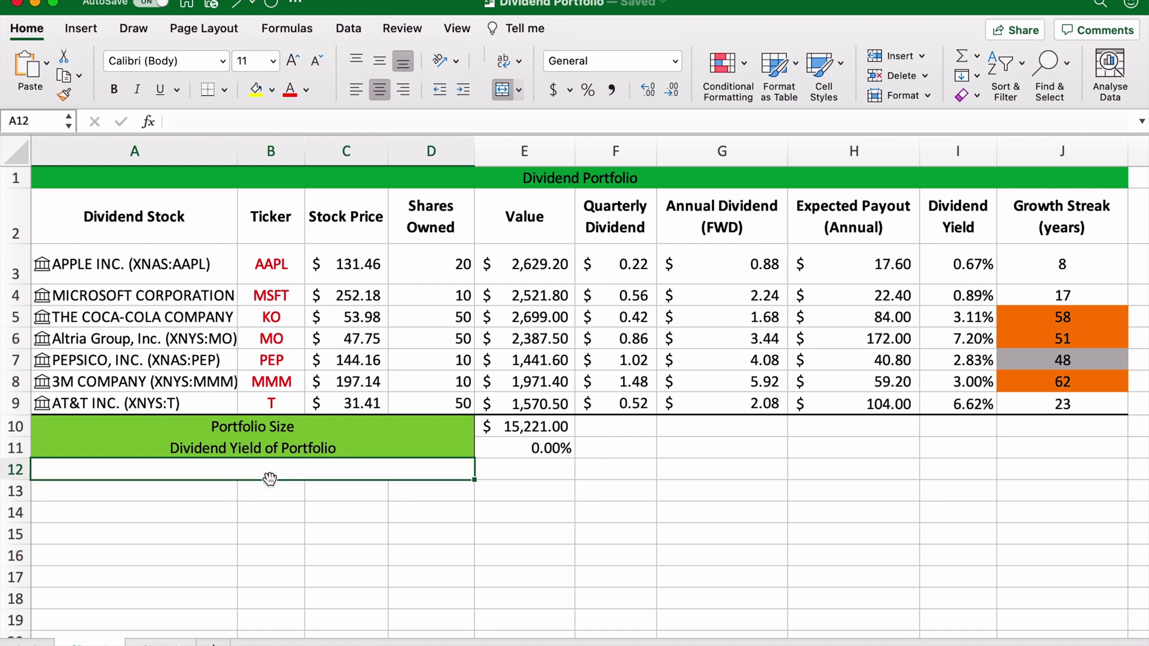
pyautogui.write('Annual Expec')
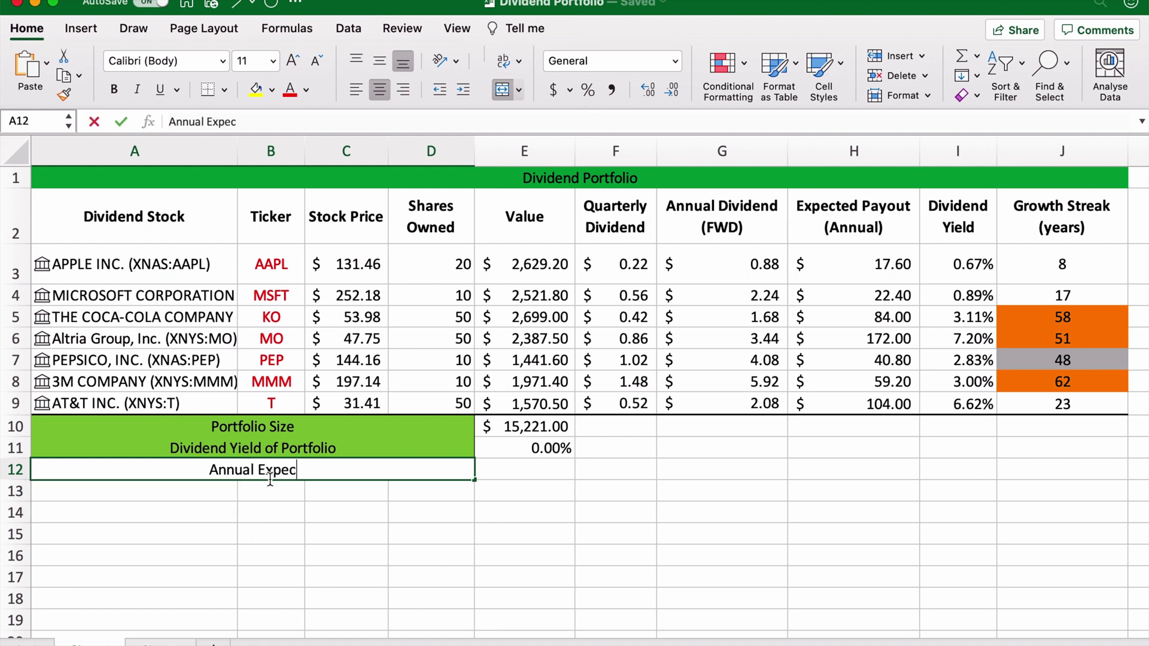
pyautogui.write('ted yield')
pyautogui.click(301, 467)
pyautogui.press('BackSpace')
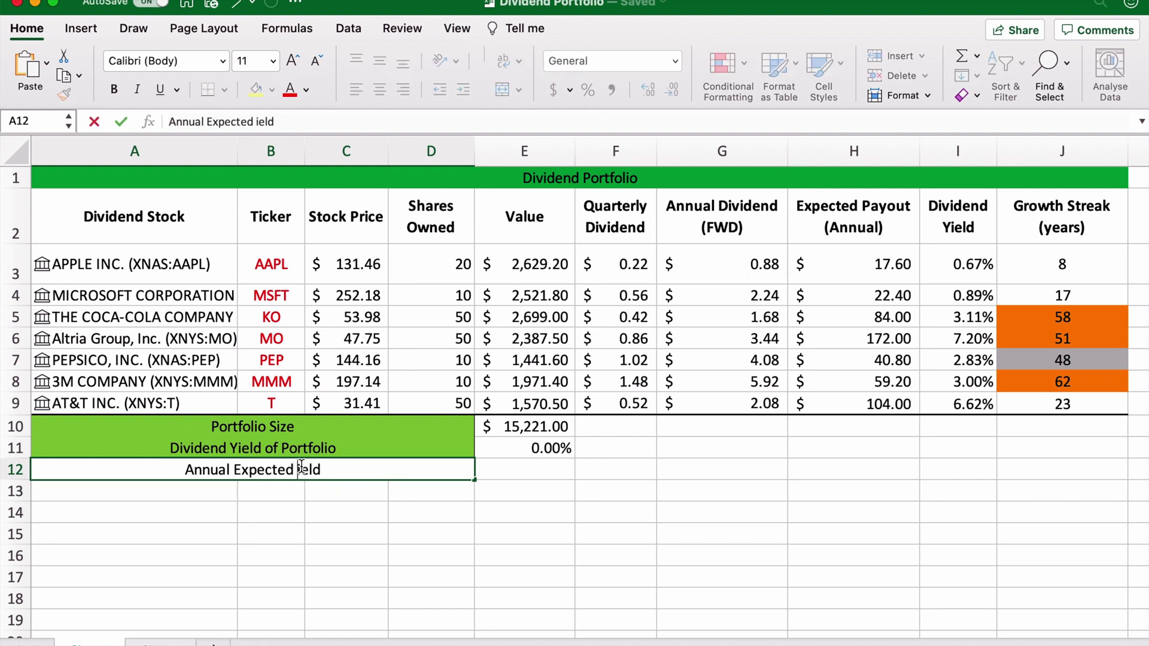
pyautogui.write('Y')
pyautogui.press('Return')
# Give the Annual Expected Yield label a light-green fill.
pyautogui.click(338, 469)
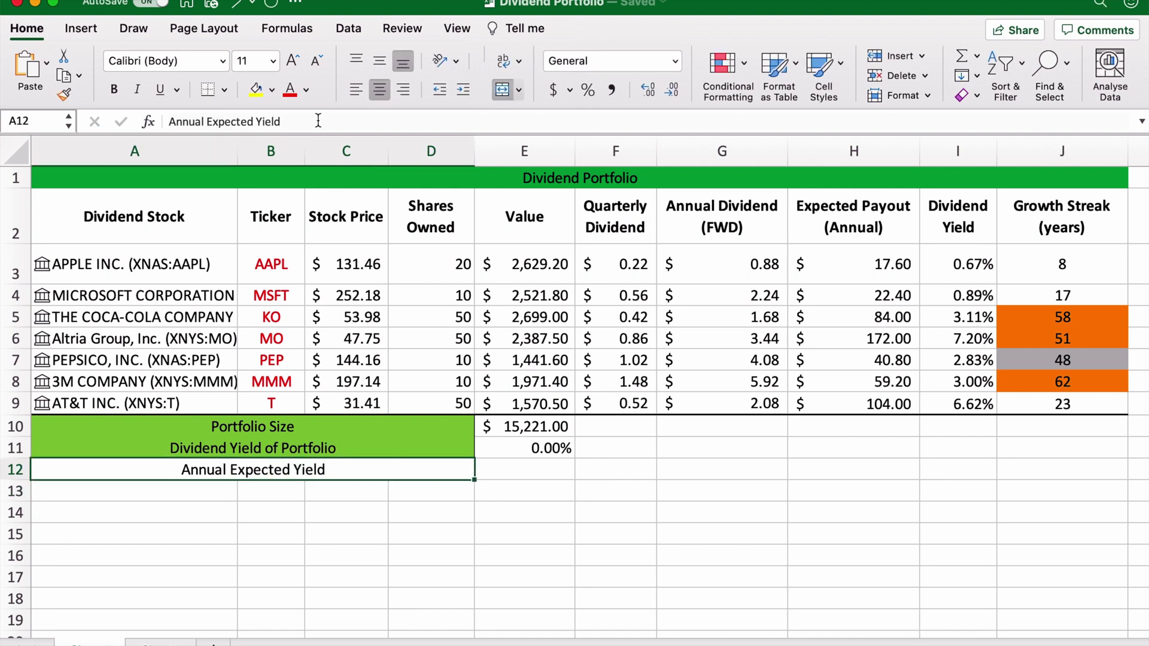
pyautogui.click(272, 89)
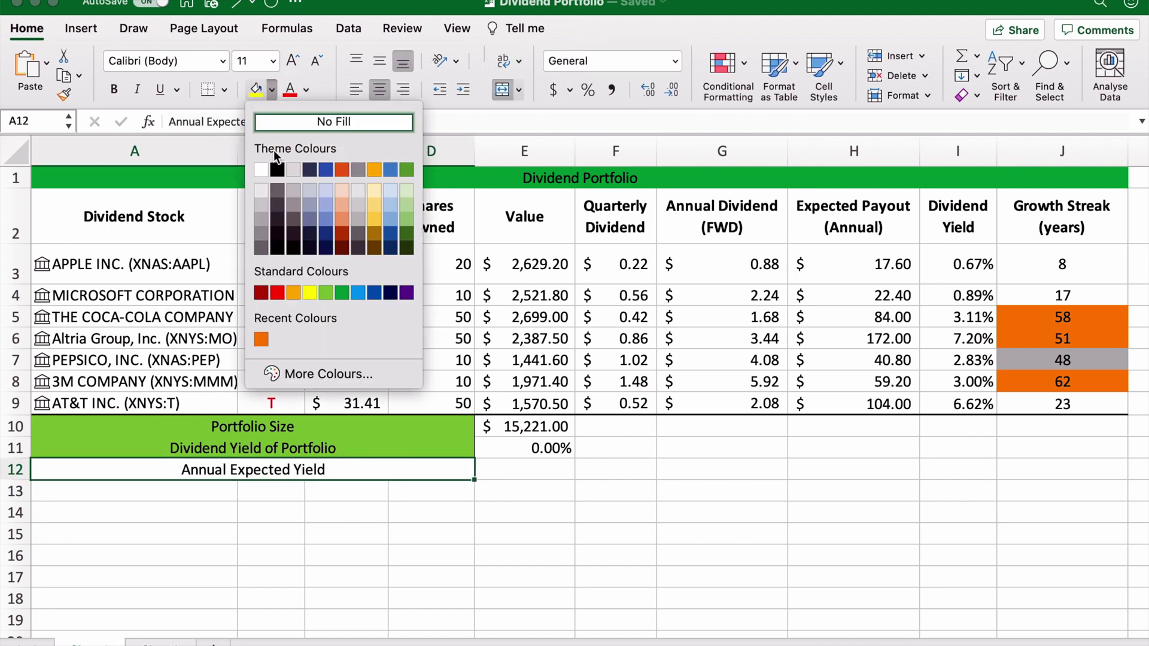
pyautogui.click(326, 294)
pyautogui.click(429, 527)
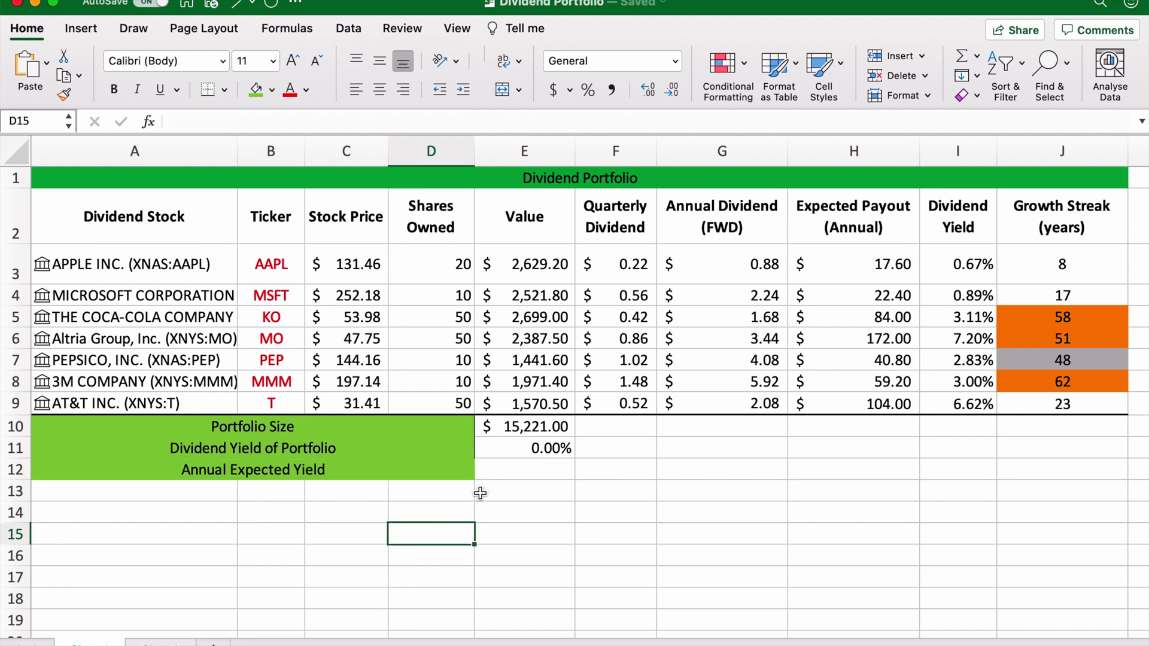
pyautogui.click(481, 472)
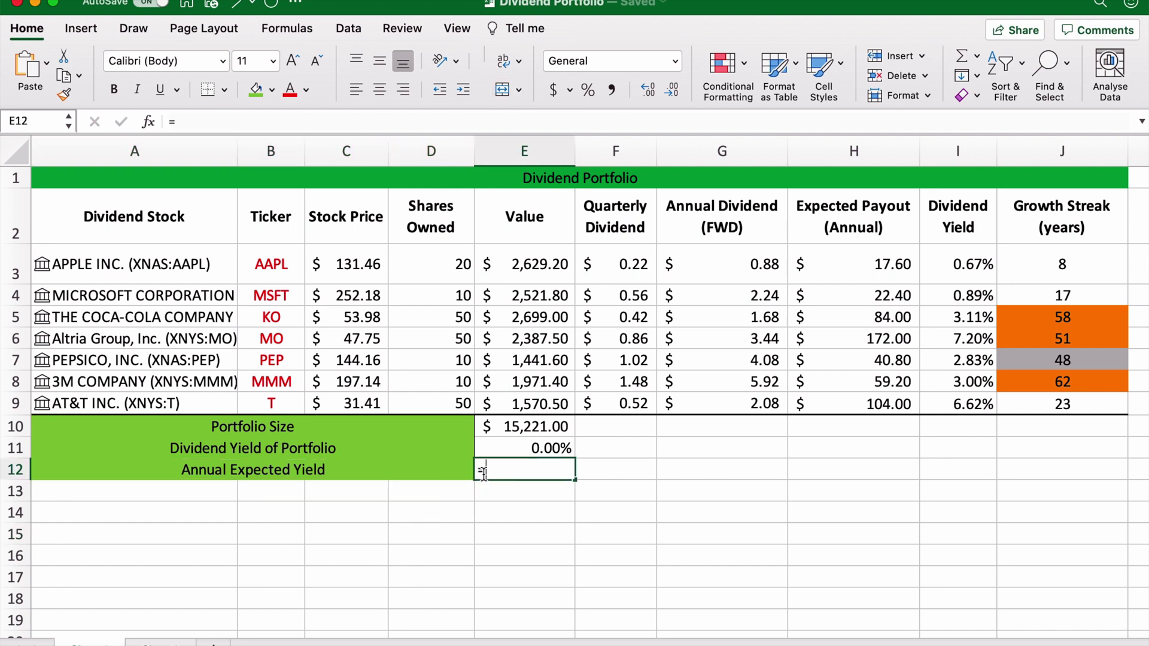
# Enter =SUM(H3:H9) in E12 ($500.00) and change E11 to =E12/E10, showing 3.28%.
pyautogui.write('=SUM')
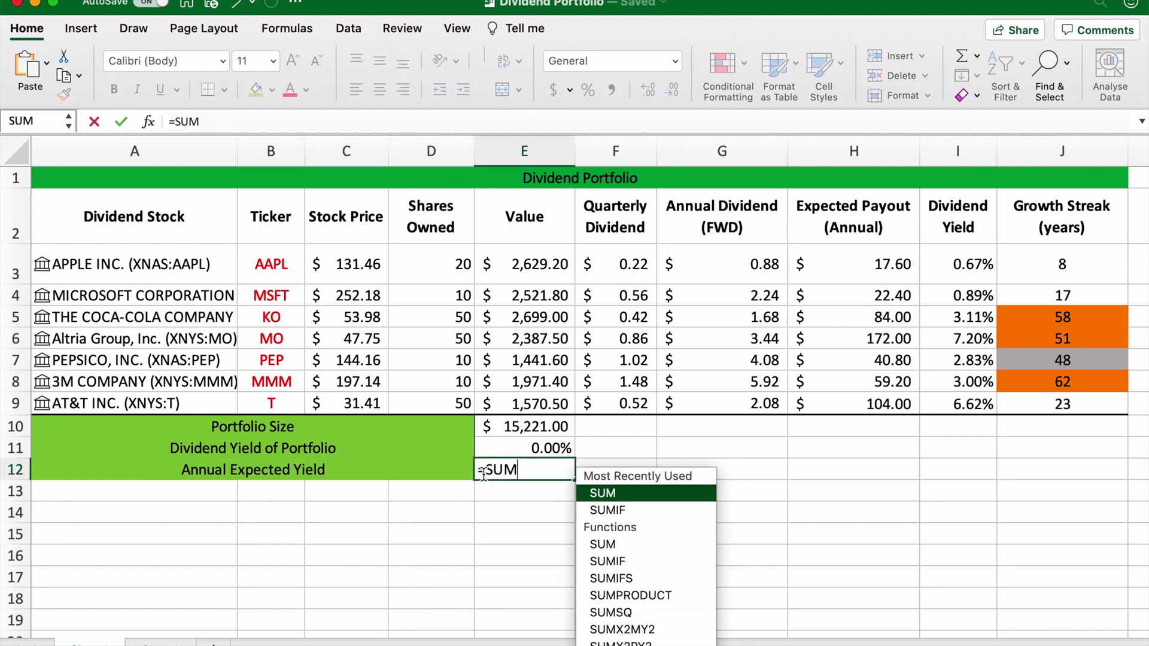
pyautogui.write('(')
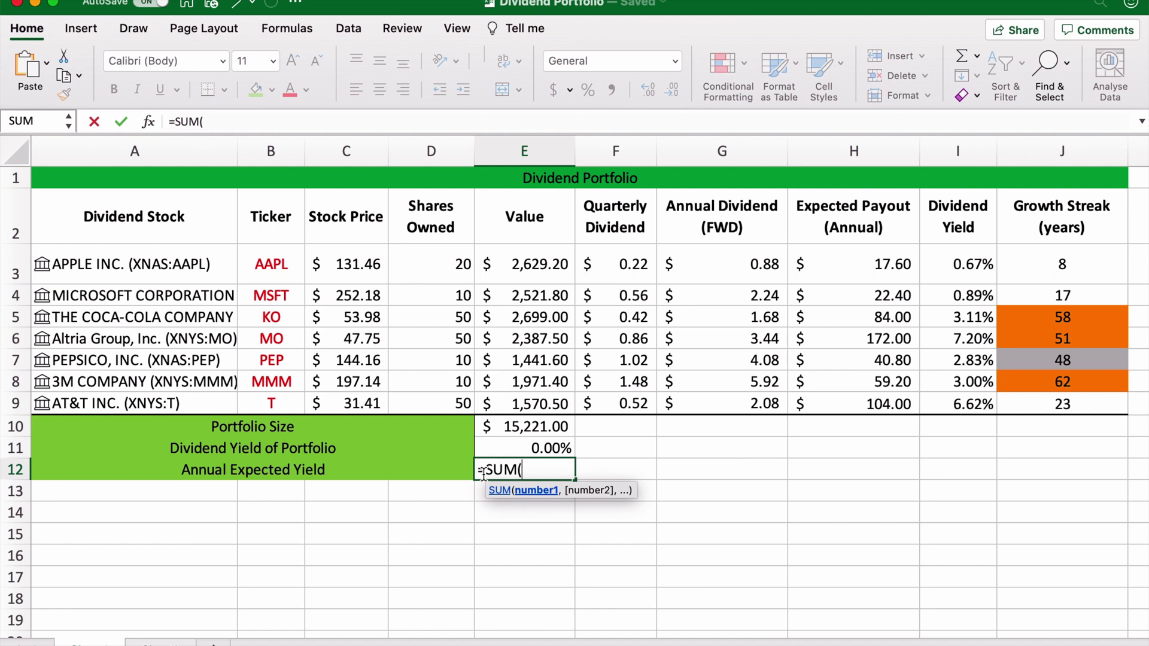
pyautogui.write('H3')
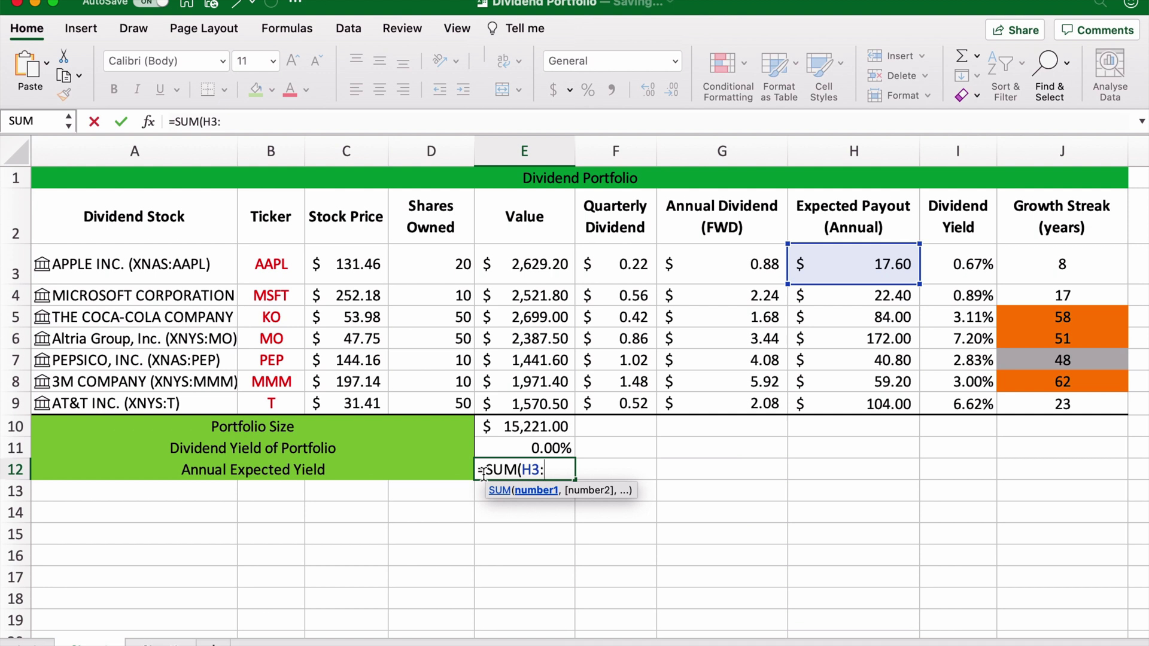
pyautogui.write(':H9)')
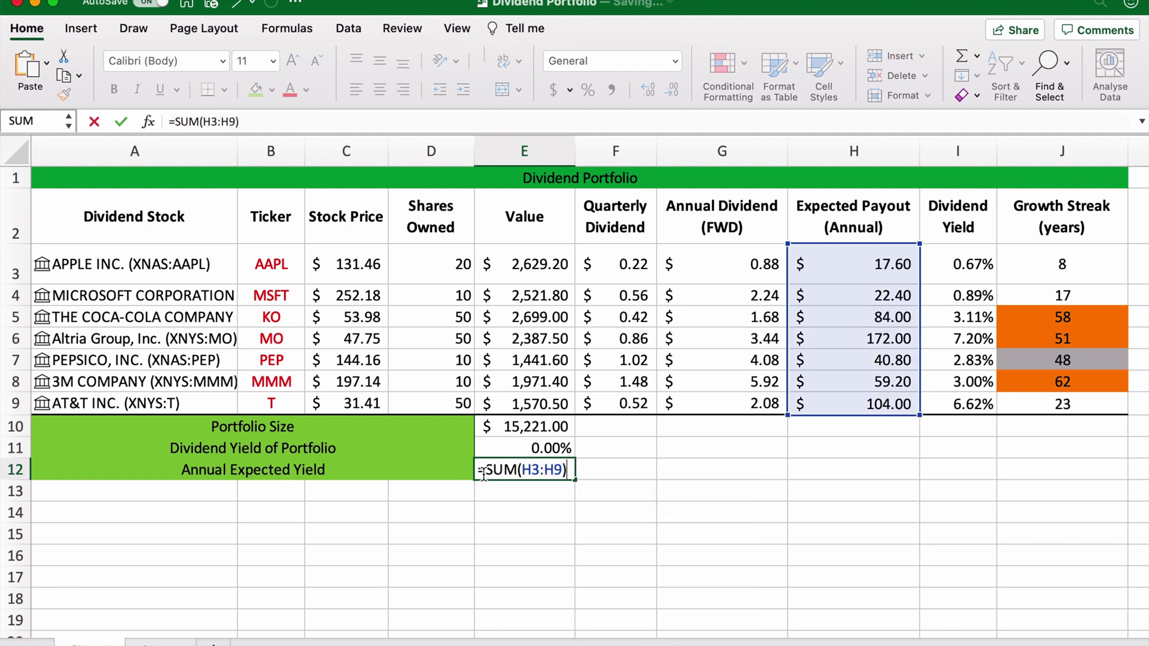
pyautogui.press('Return')
pyautogui.click(551, 450)
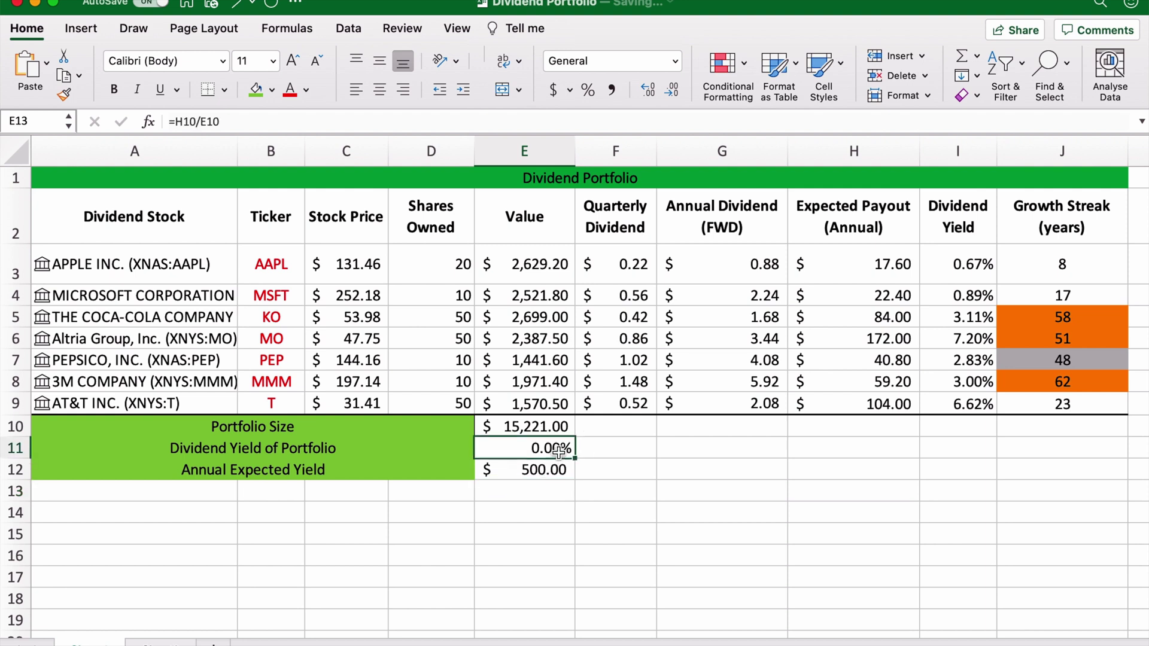
pyautogui.moveTo(277, 121); pyautogui.dragTo(168, 121)
pyautogui.press('BackSpace')
pyautogui.write('=')
pyautogui.click(525, 468)
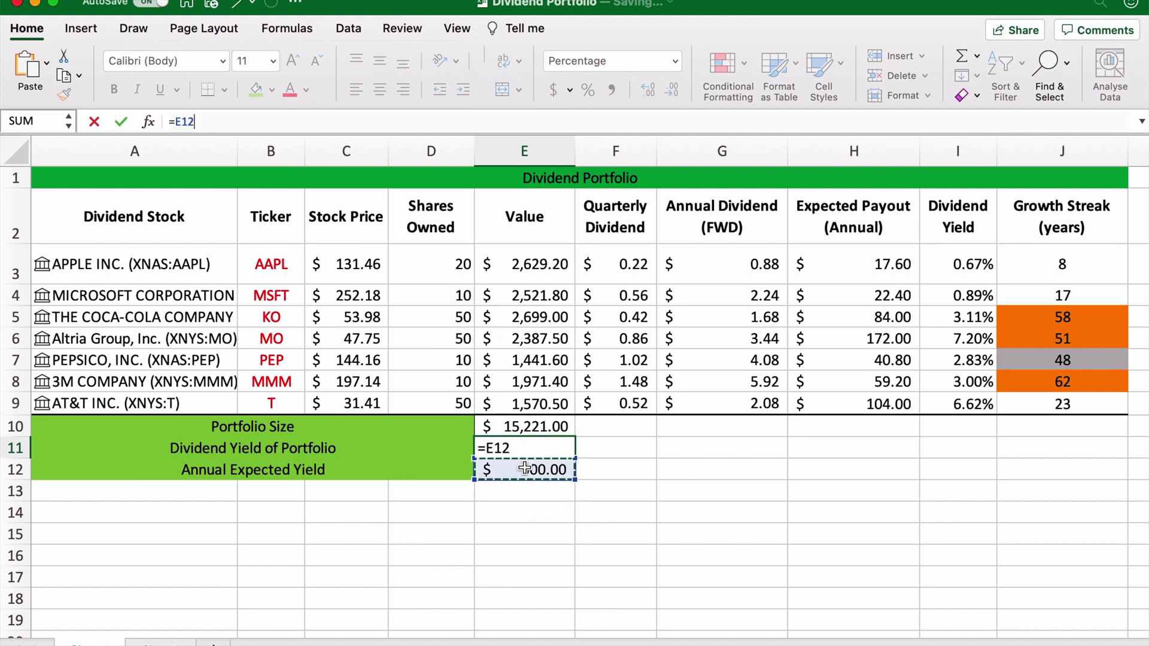
pyautogui.write('/')
pyautogui.click(550, 428)
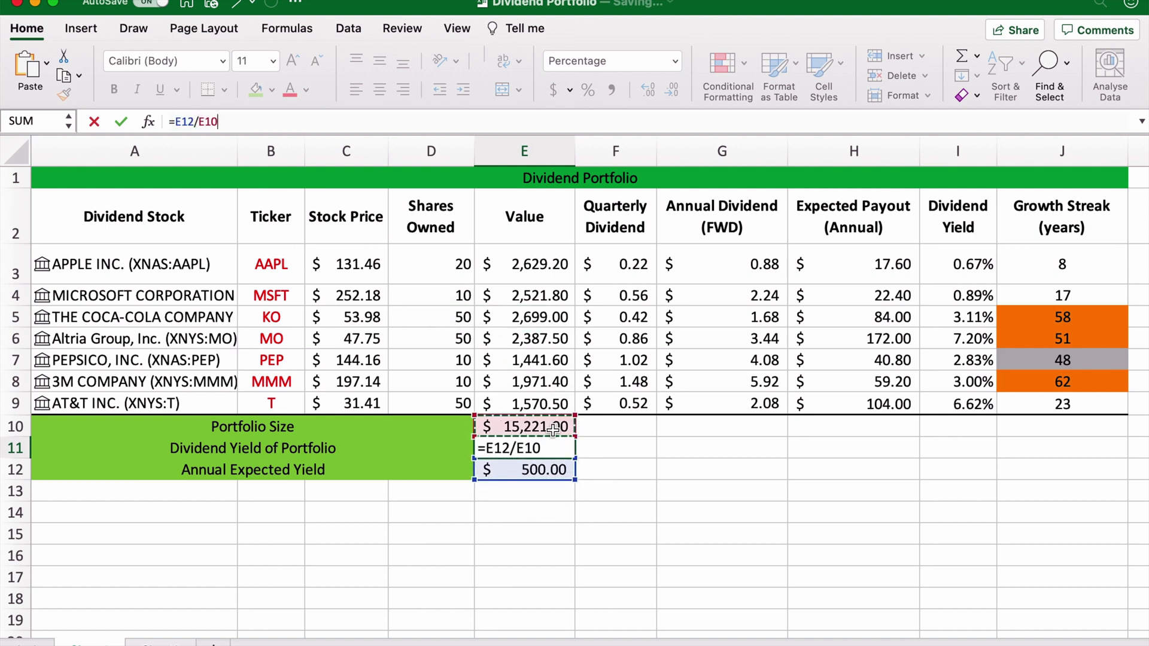
pyautogui.press('Return')
pyautogui.click(545, 538)
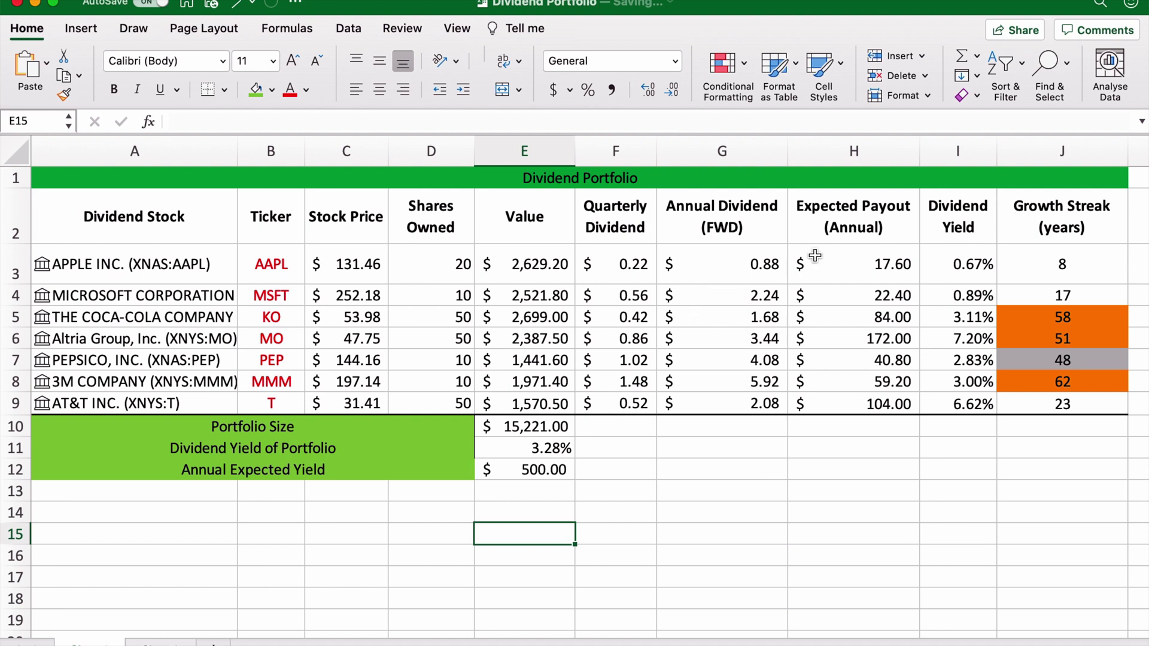
pyautogui.click(744, 271)
# Insert an entire new row above AT&T as row 9.
pyautogui.moveTo(744, 271); pyautogui.dragTo(744, 381)
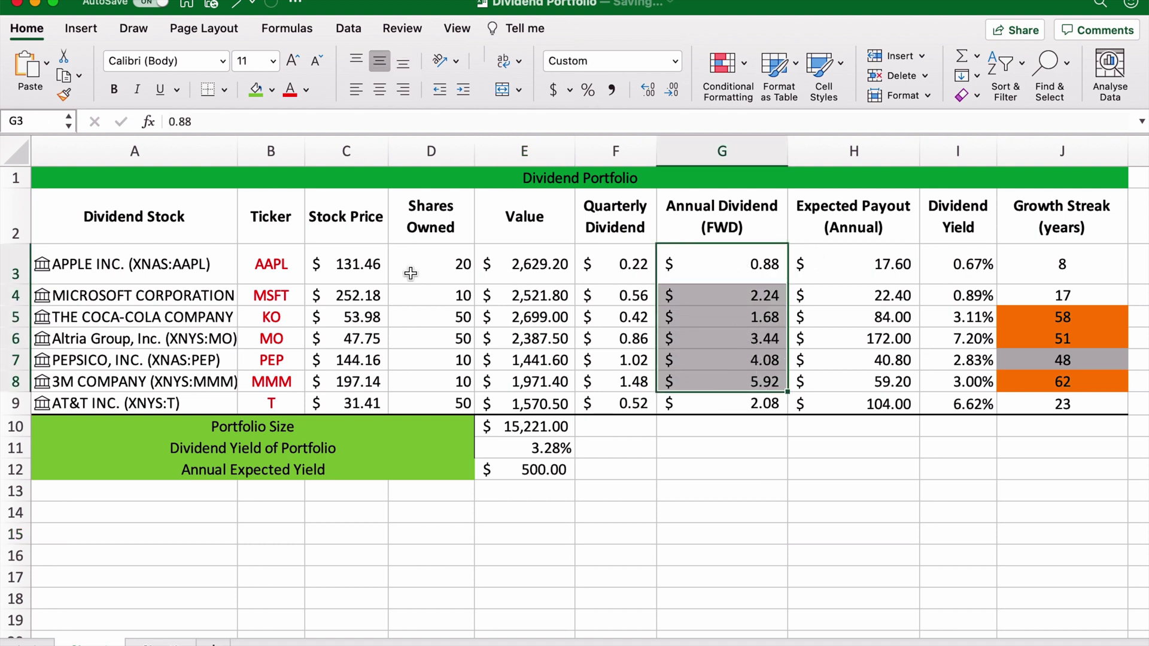
pyautogui.click(375, 339)
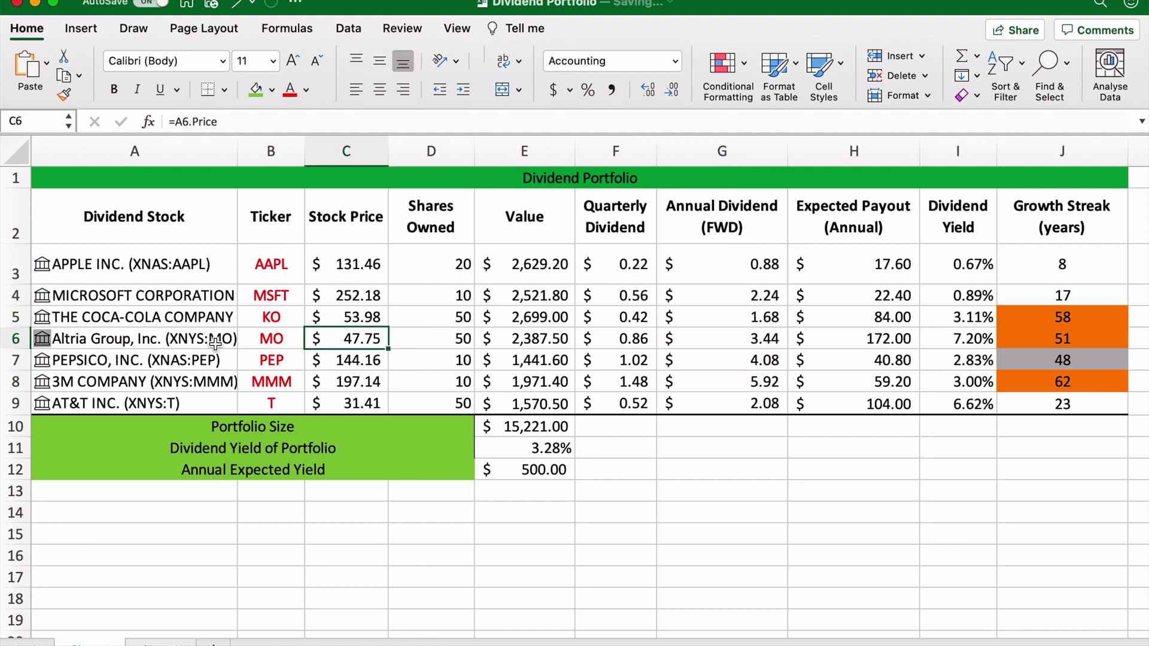
pyautogui.rightClick(184, 400)
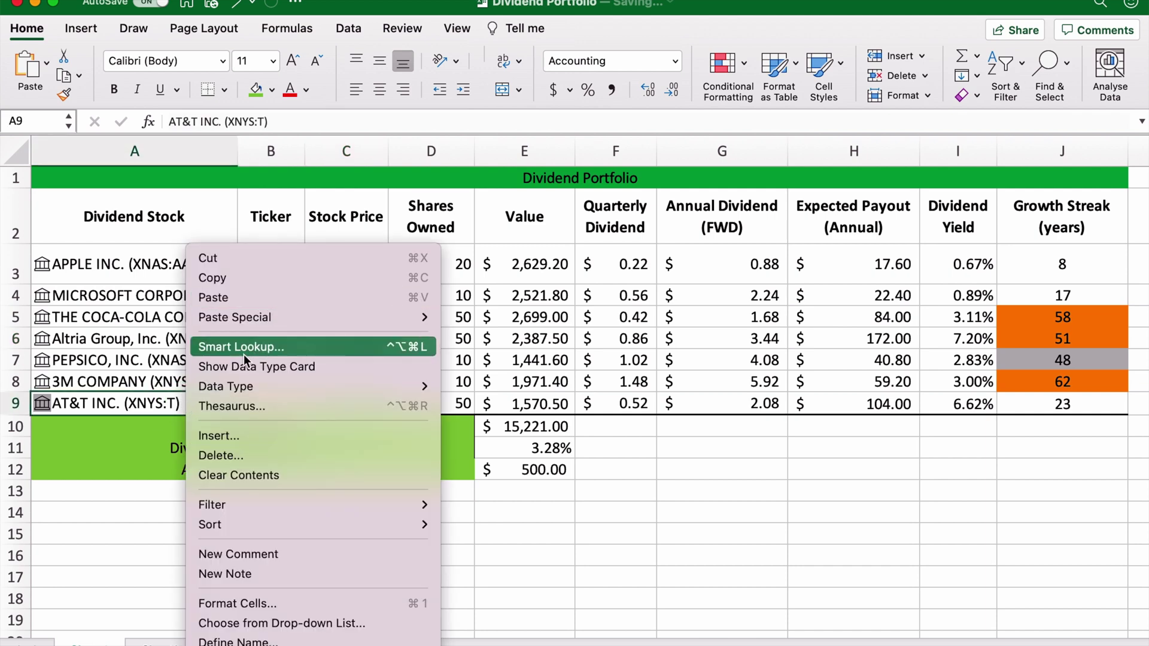
pyautogui.click(215, 434)
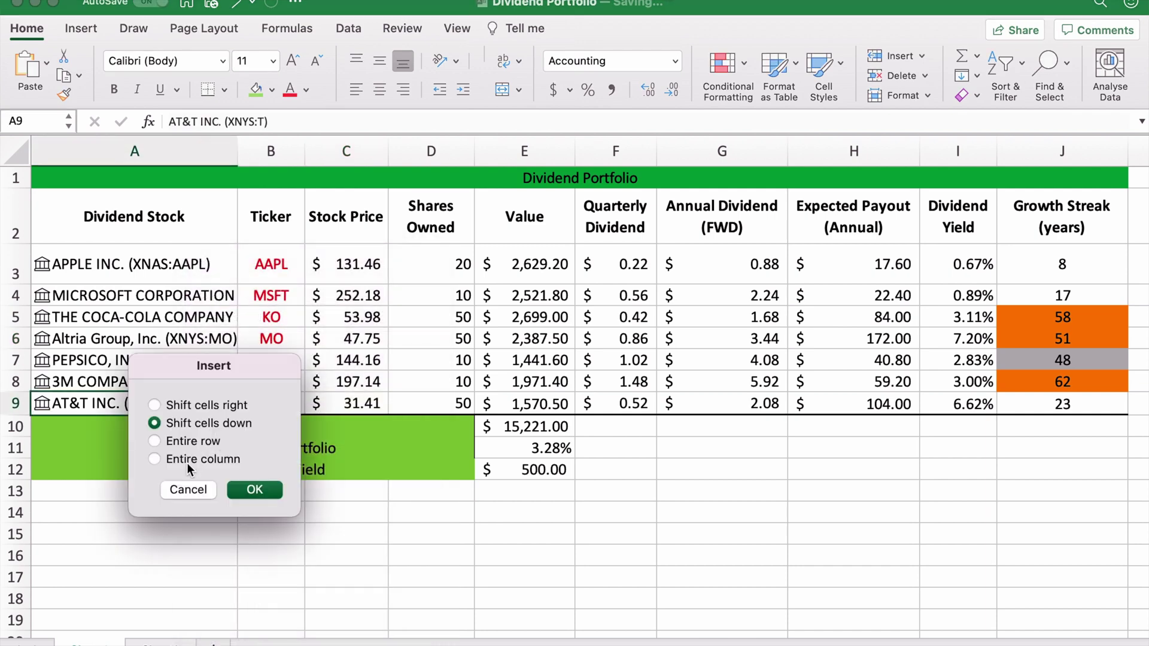
pyautogui.click(203, 440)
pyautogui.click(268, 497)
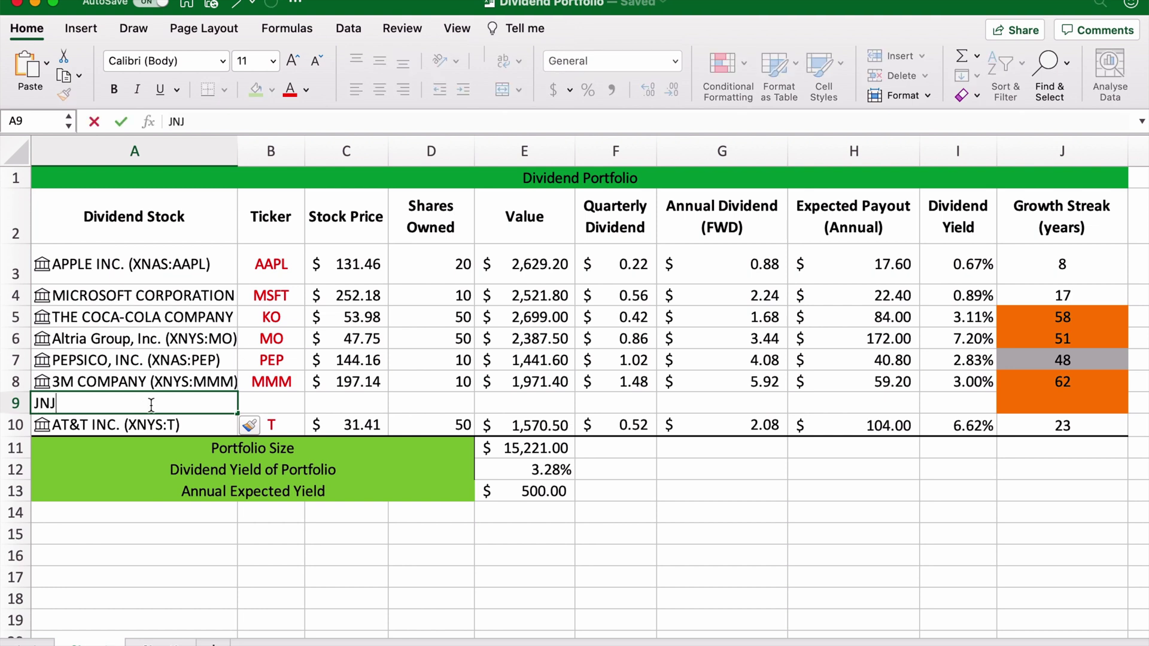
# Enter JNJ as a linked stock and add its Ticker symbol and Price ($162.73) fields.
pyautogui.press('Return')
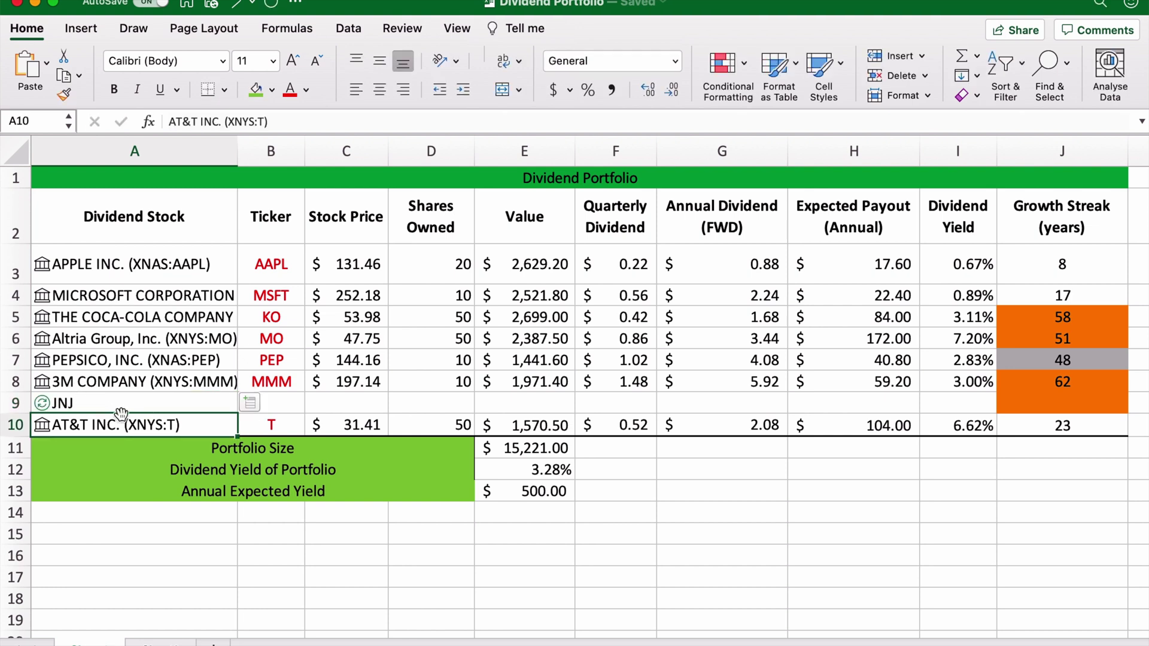
pyautogui.click(123, 404)
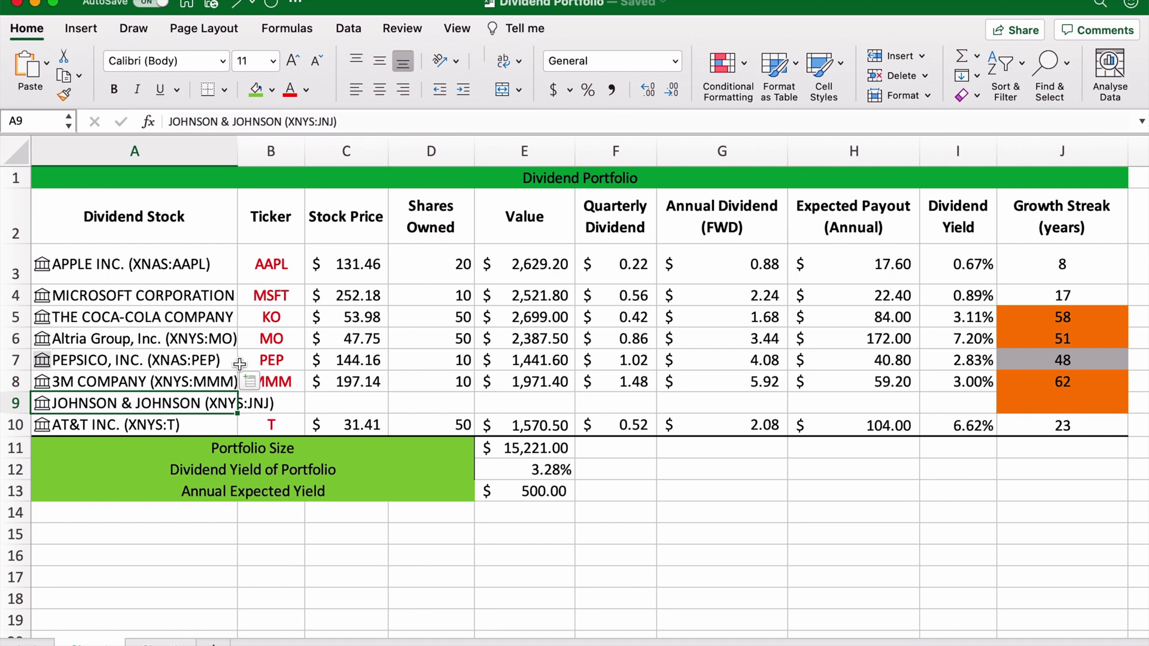
pyautogui.click(250, 381)
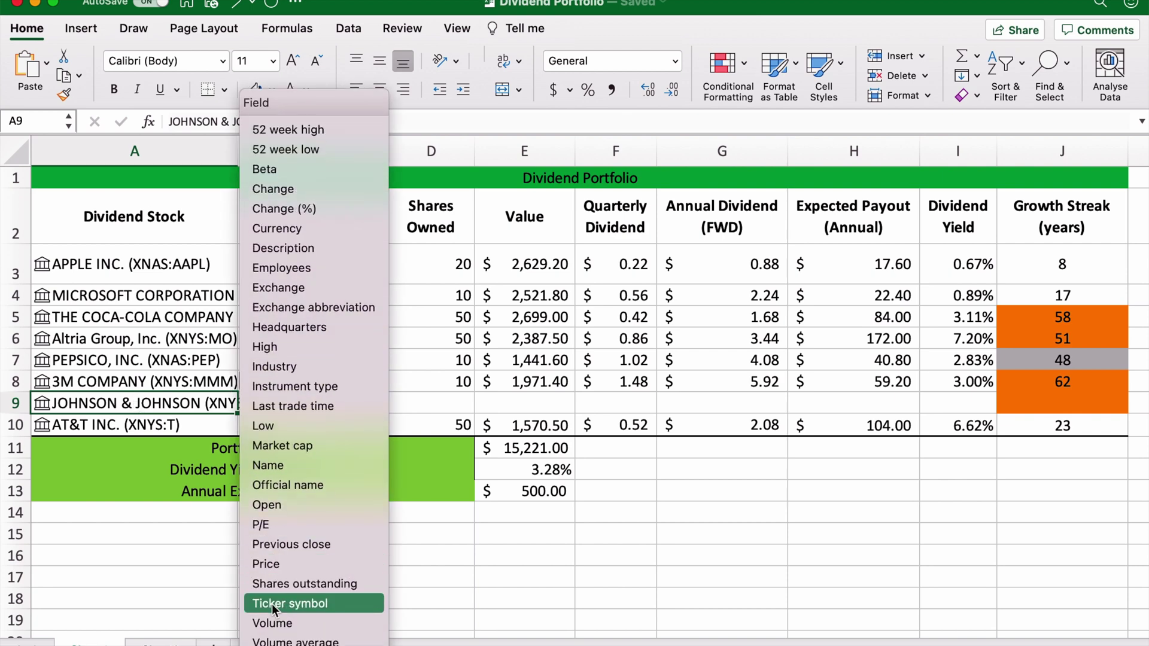
pyautogui.click(272, 605)
pyautogui.click(248, 381)
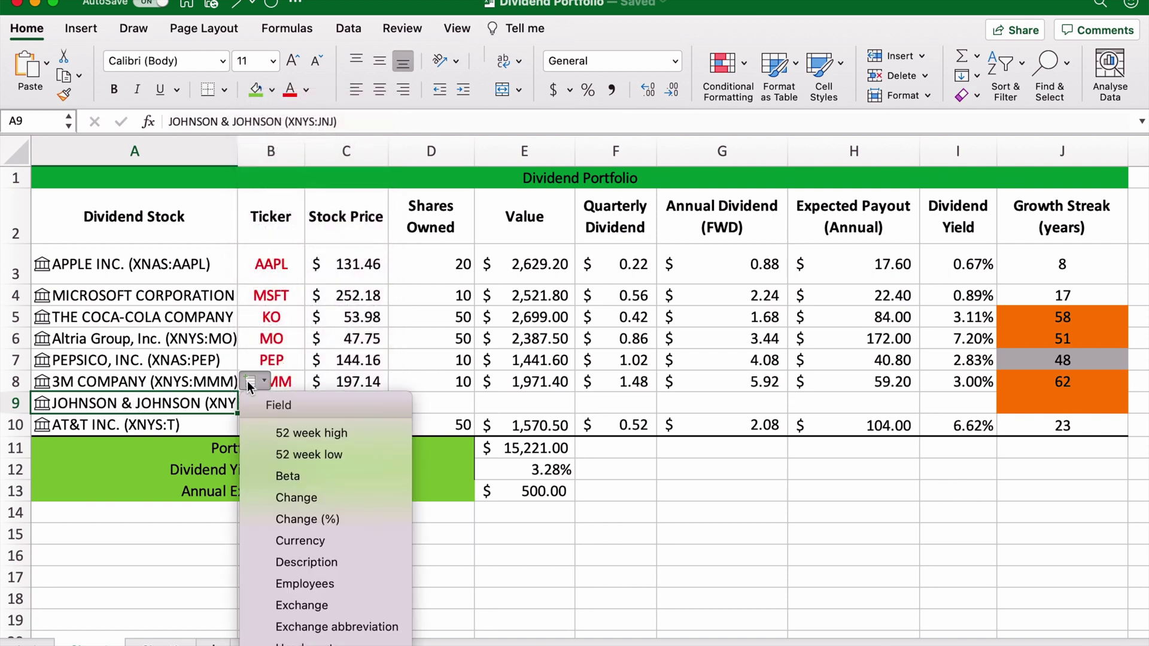
pyautogui.click(310, 546)
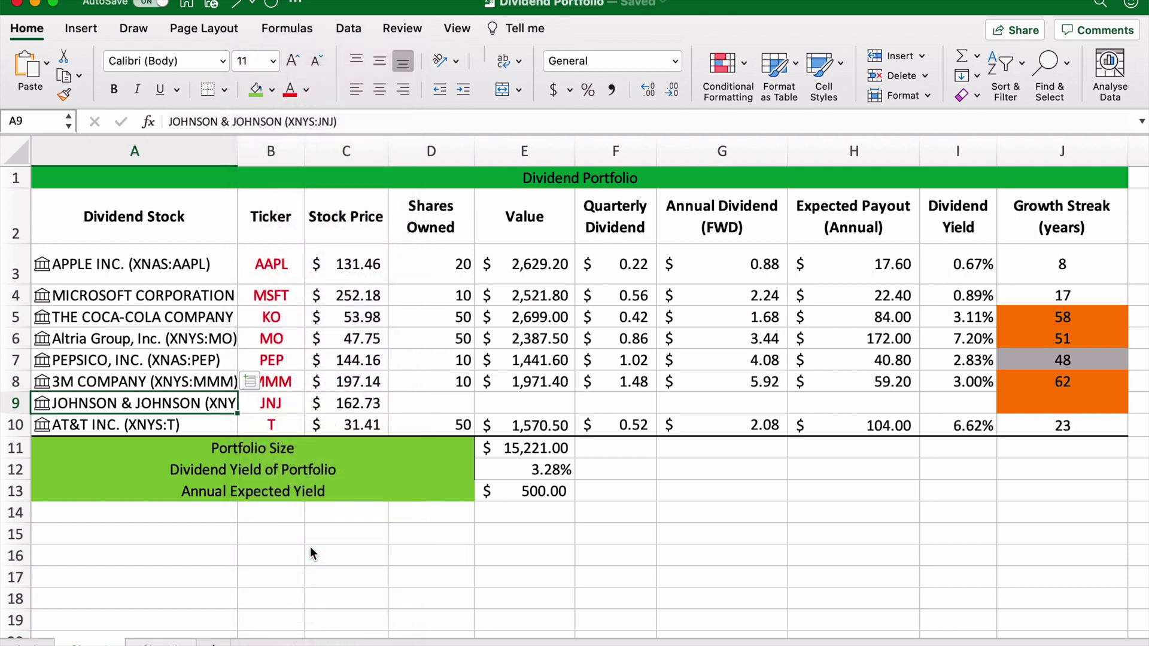
# Enter 10 Johnson & Johnson shares in D9, valued at $1,627.30, and verify row 9's formulas.
pyautogui.click(452, 404)
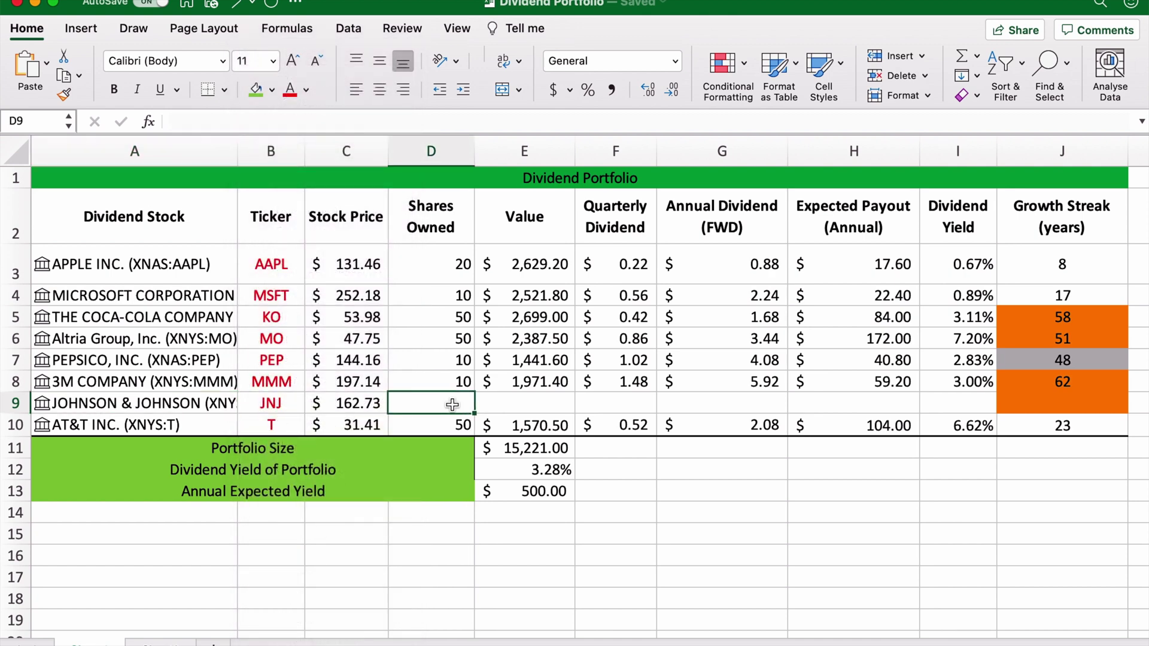
pyautogui.write('10')
pyautogui.press('Tab')
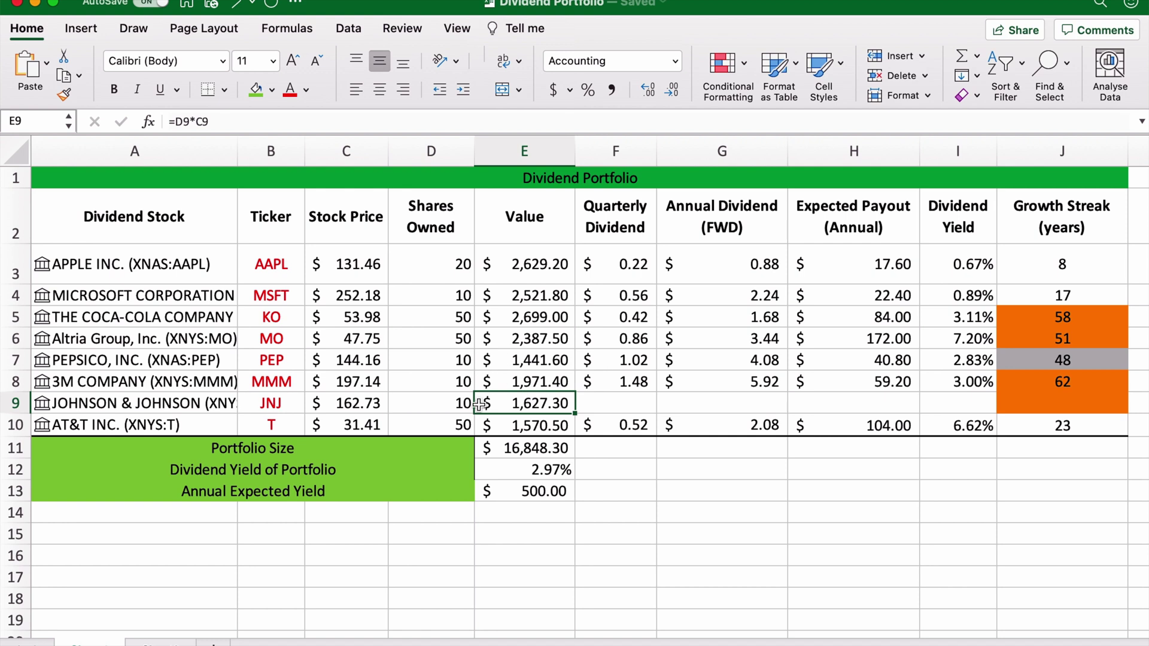
pyautogui.click(558, 382)
pyautogui.click(556, 401)
pyautogui.click(450, 404)
pyautogui.click(353, 406)
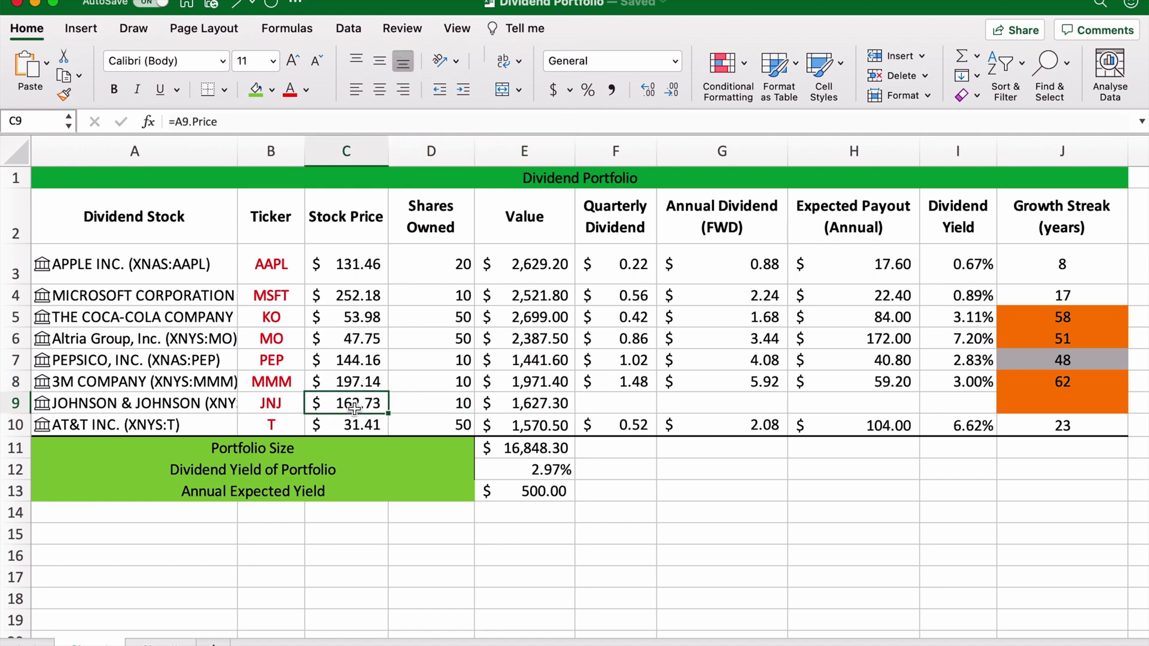
pyautogui.click(527, 403)
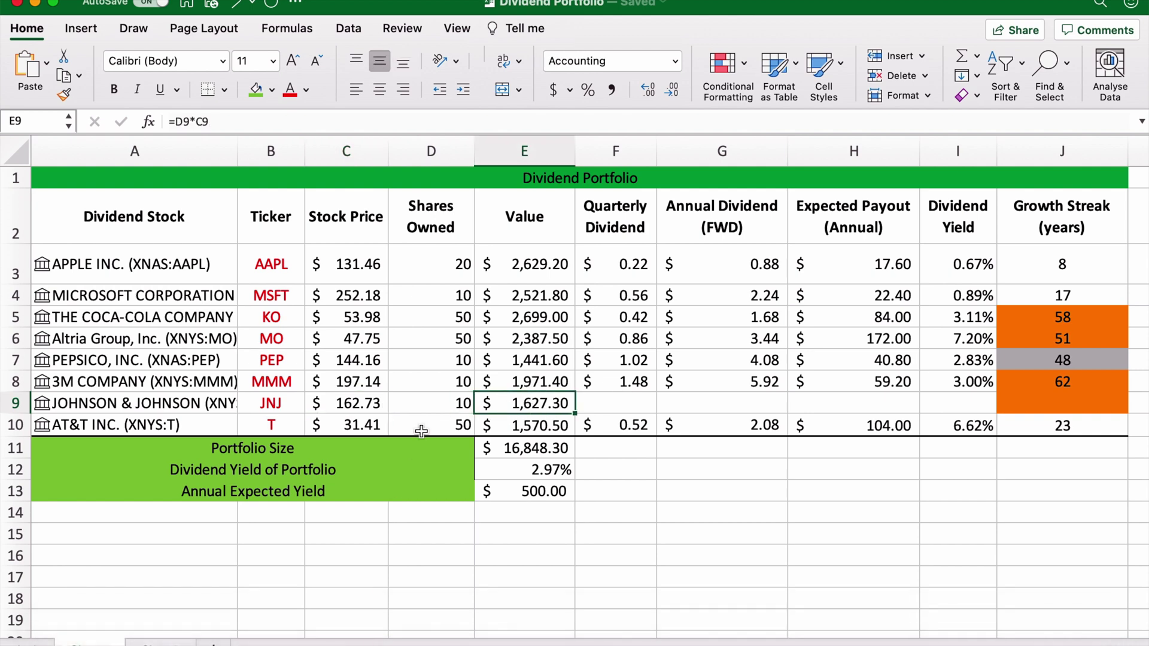
# Search Seeking Alpha for JNJ and open Johnson & Johnson's dividend history.
pyautogui.press('super+Tab')
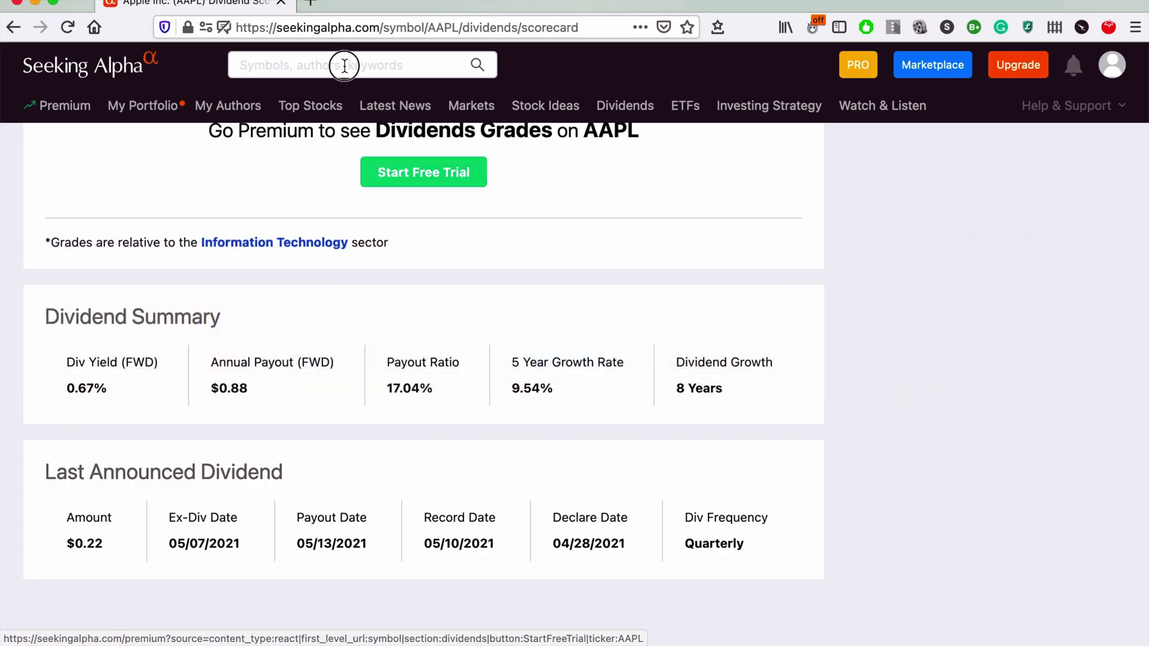
pyautogui.click(344, 64)
pyautogui.write('jnj')
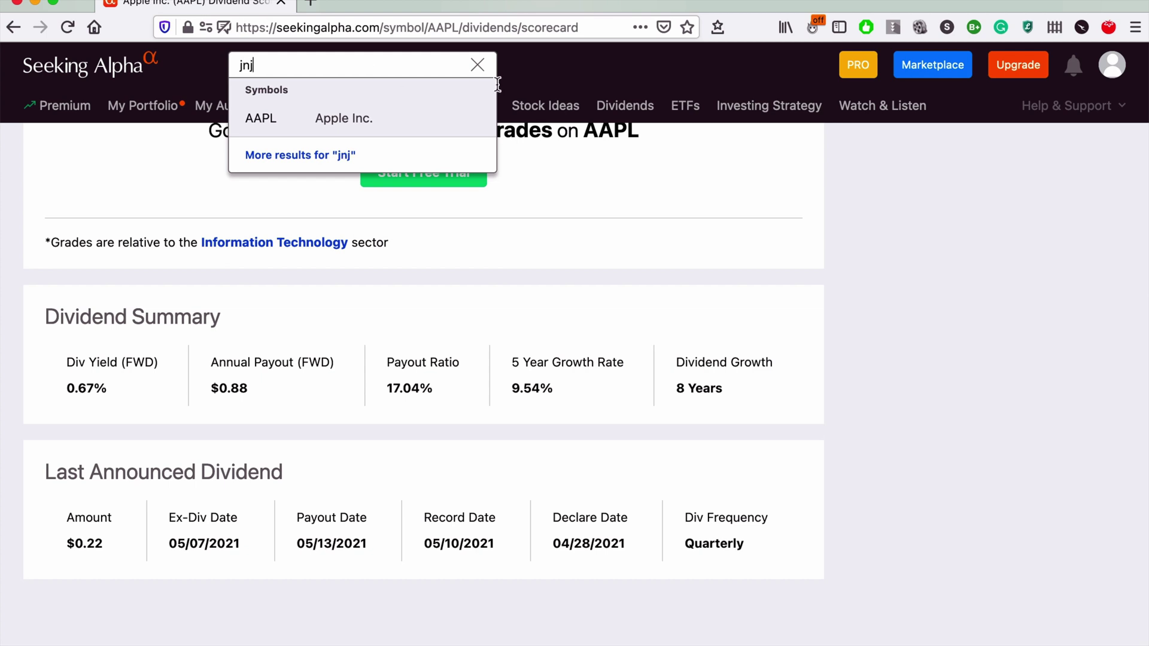
pyautogui.press('Return')
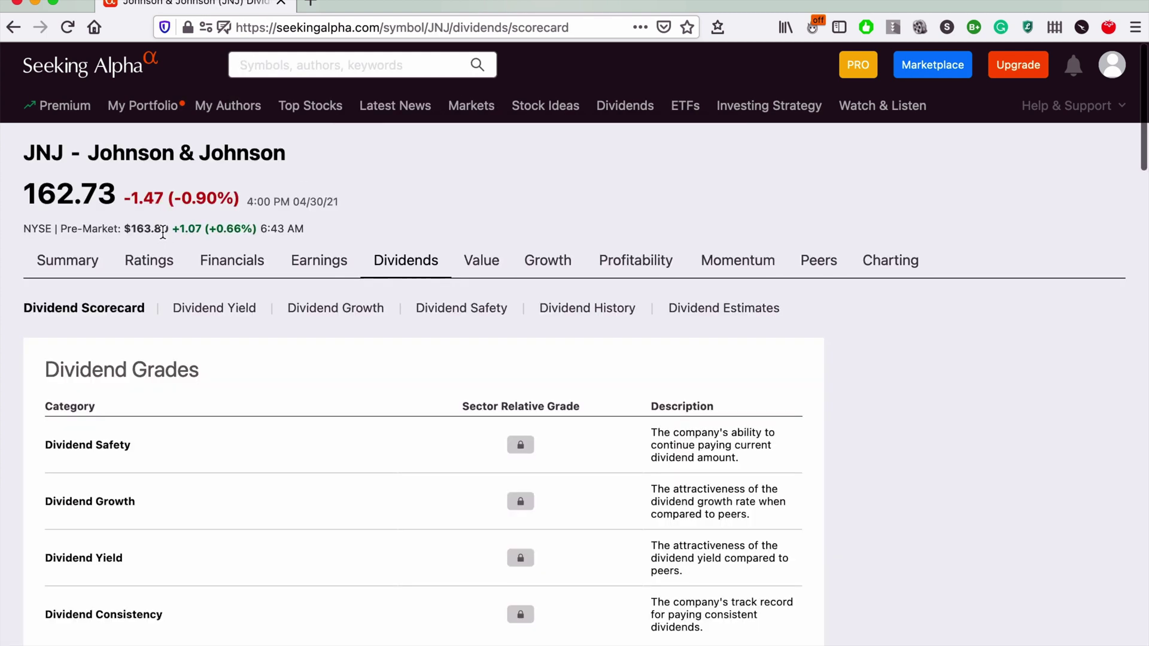
pyautogui.scroll(-1, 483, 390)
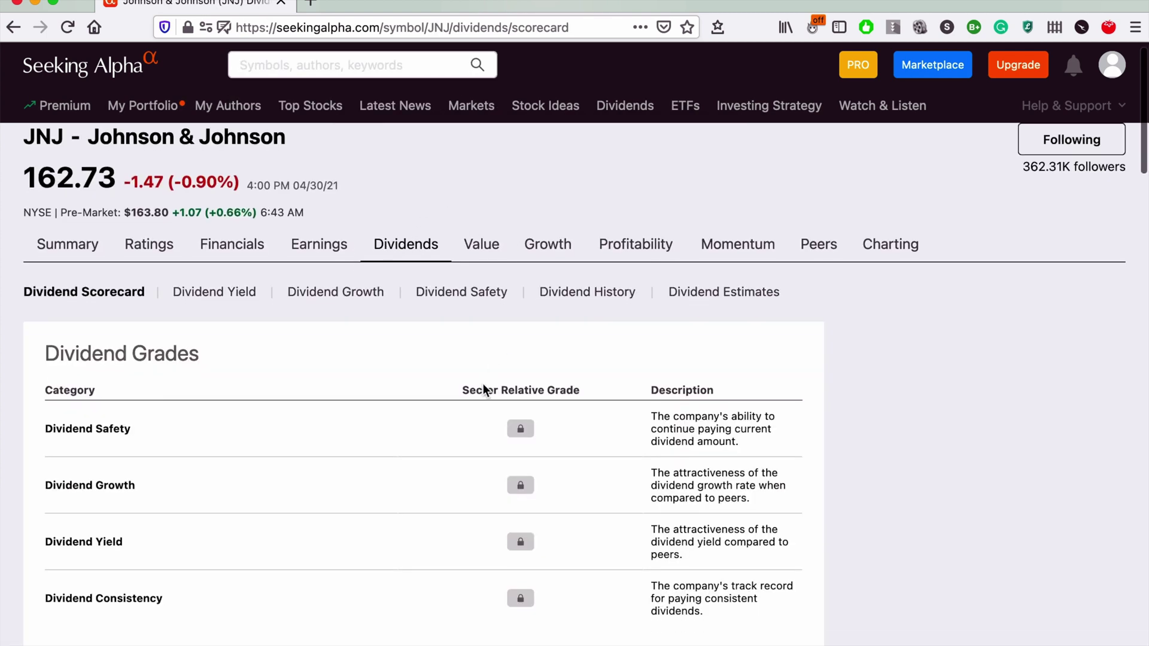
pyautogui.scroll(-3, 484, 390)
pyautogui.click(592, 197)
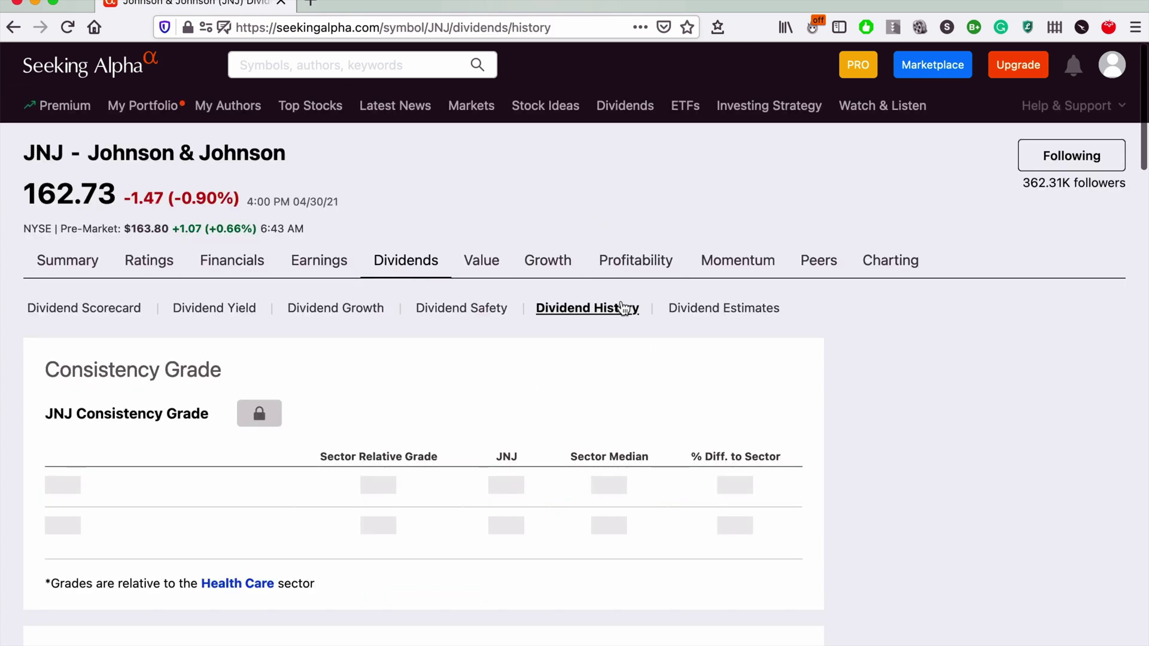
# Read the latest $1.06 quarterly dividend, then return to Excel at cell F9.
pyautogui.scroll(-7, 645, 477)
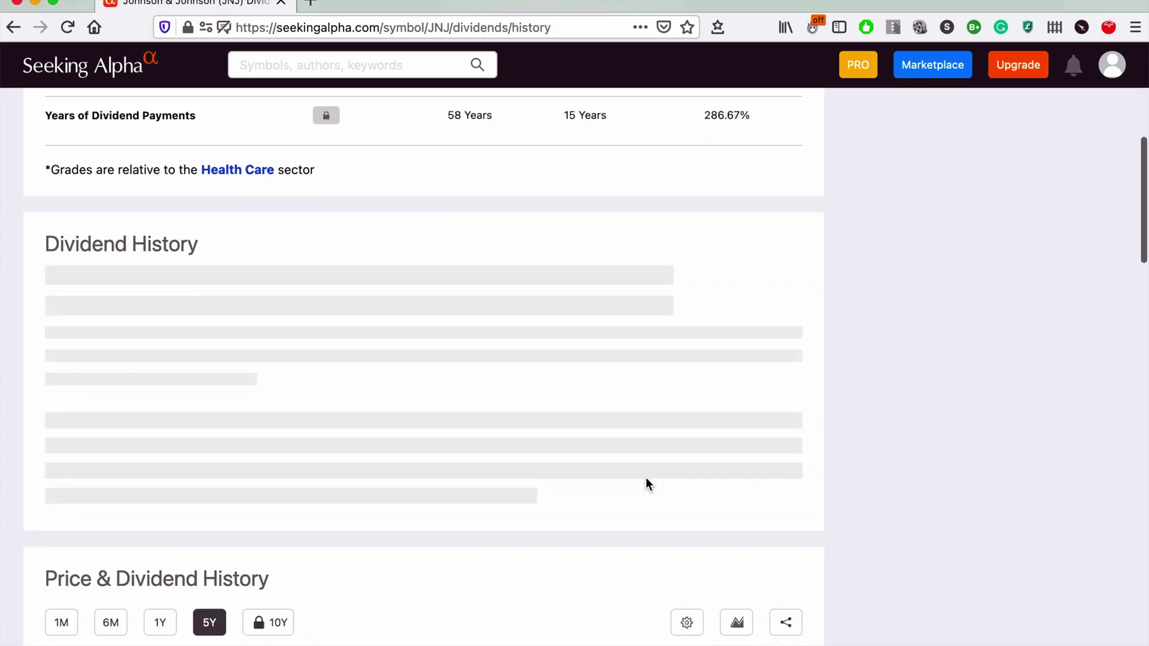
pyautogui.scroll(-5, 644, 478)
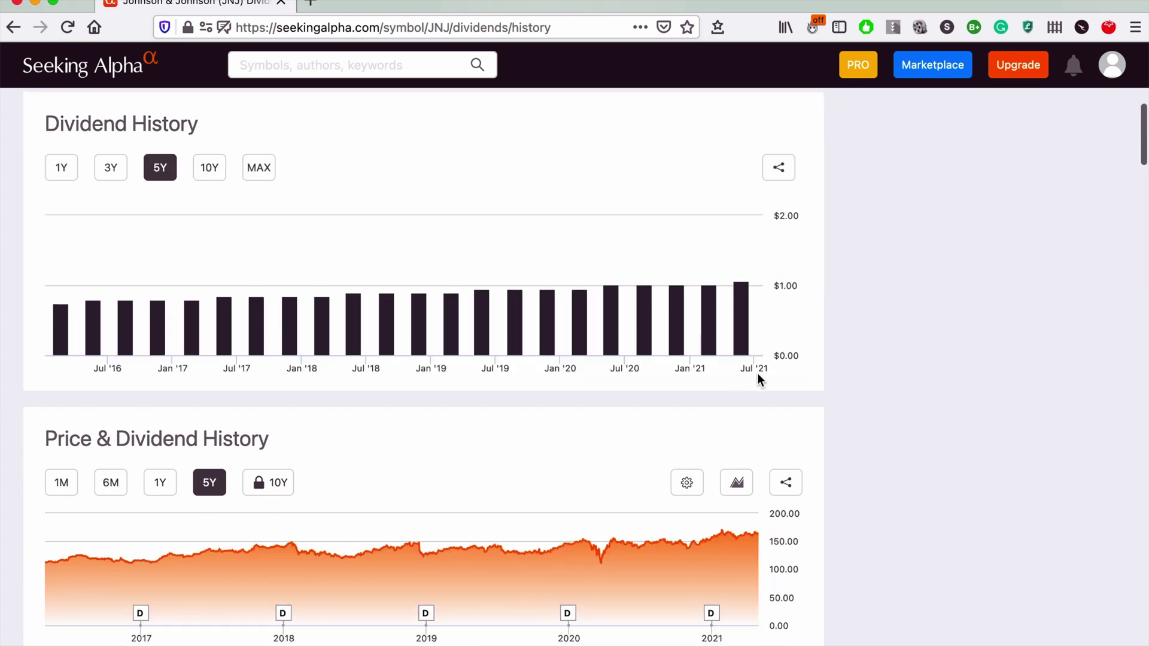
pyautogui.moveTo(747, 315)
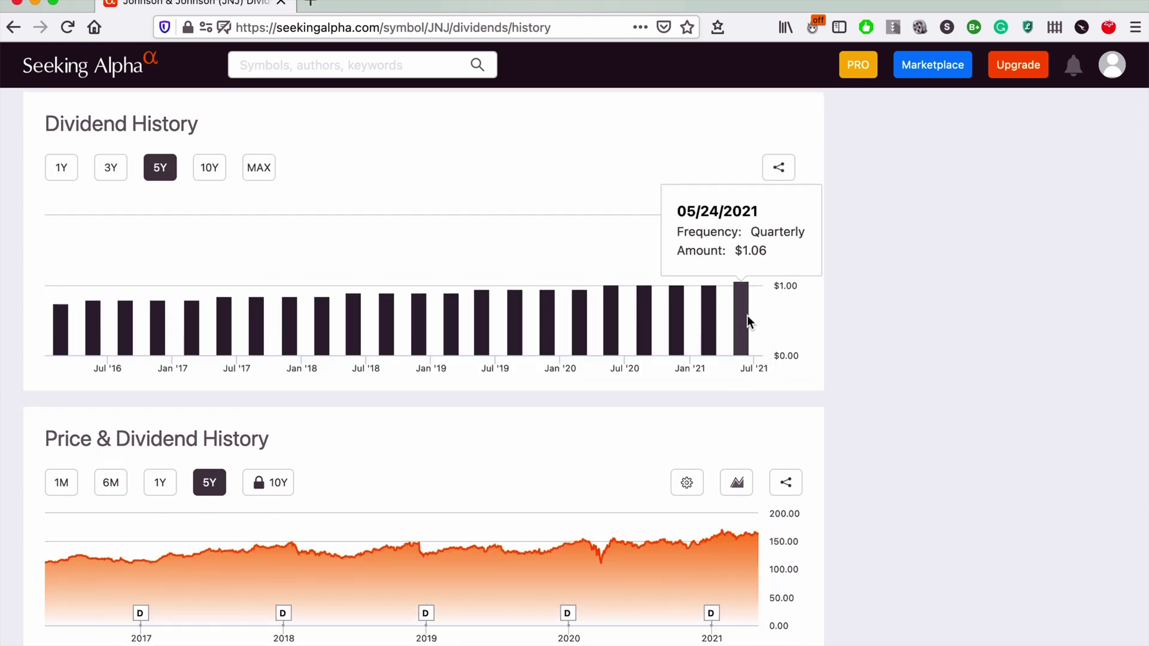
pyautogui.moveTo(643, 639)
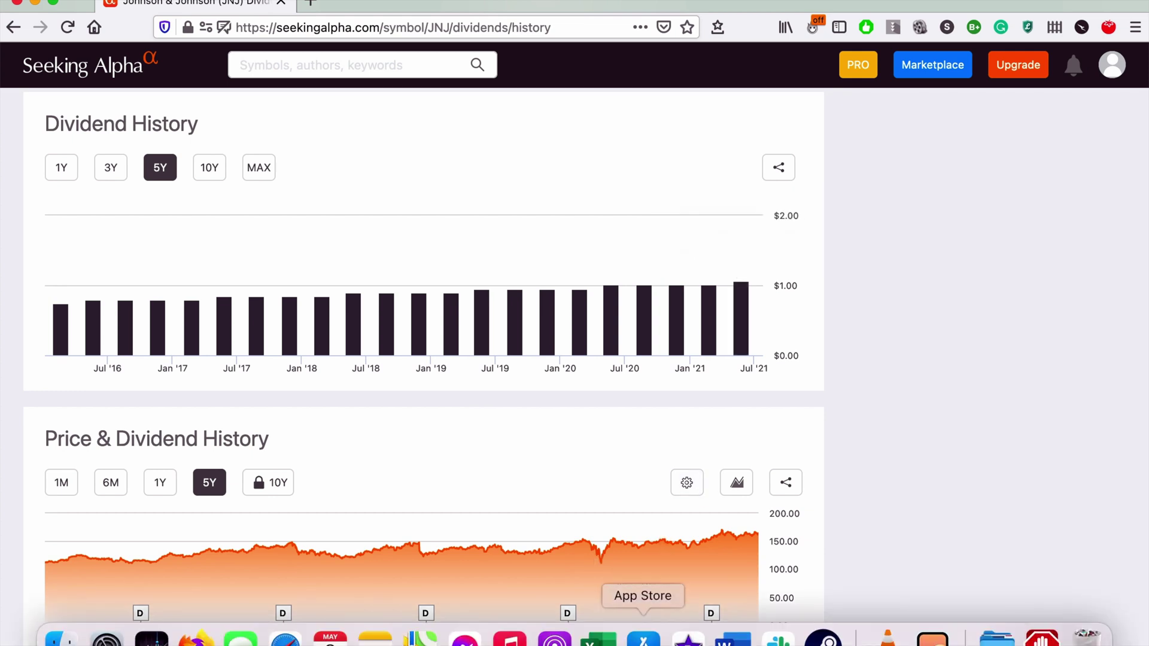
pyautogui.click(599, 639)
pyautogui.click(635, 411)
# Enter Johnson & Johnson's $1.06 quarterly dividend in F9 and $4.24 annual dividend in G9.
pyautogui.write('$1.06')
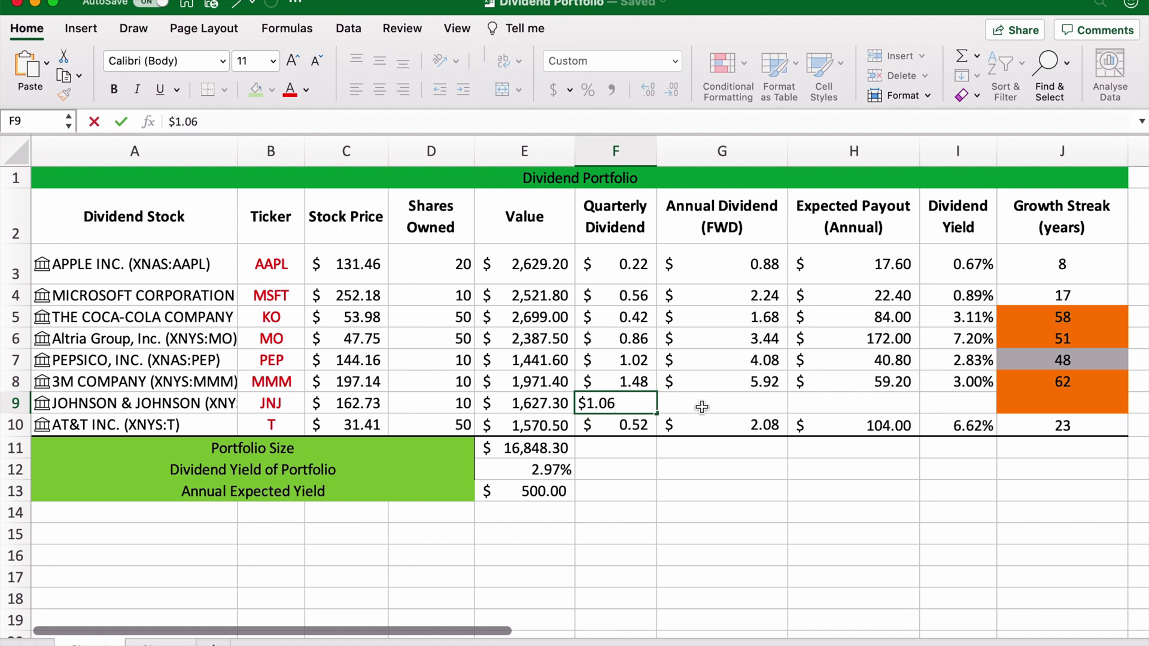
pyautogui.click(703, 404)
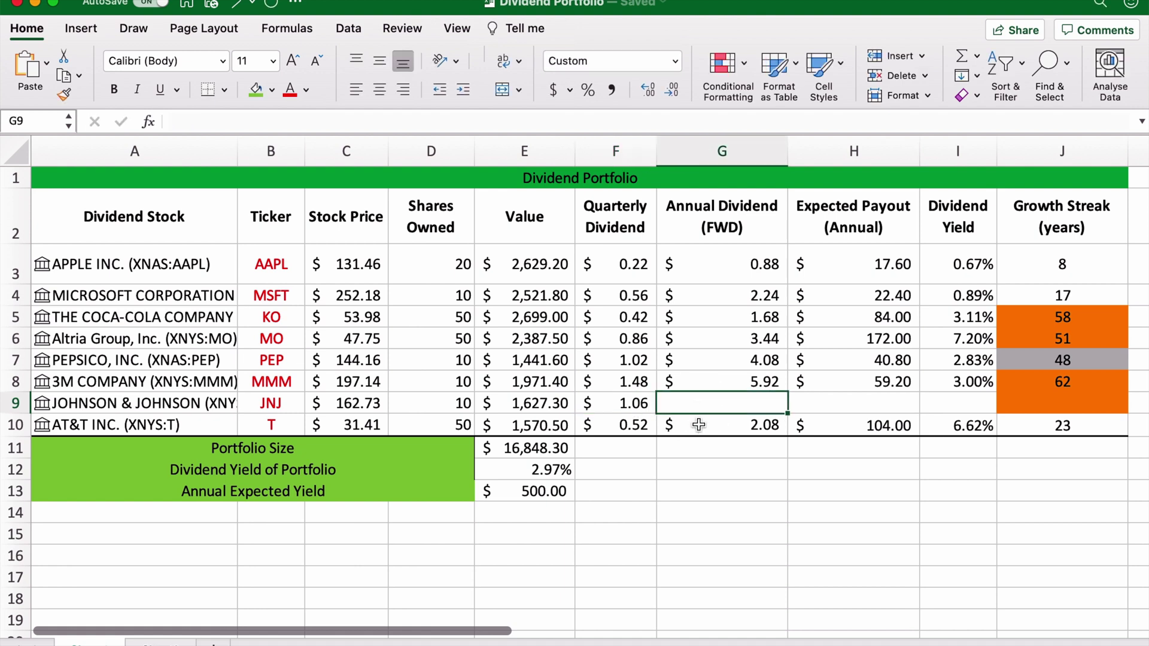
pyautogui.write('$')
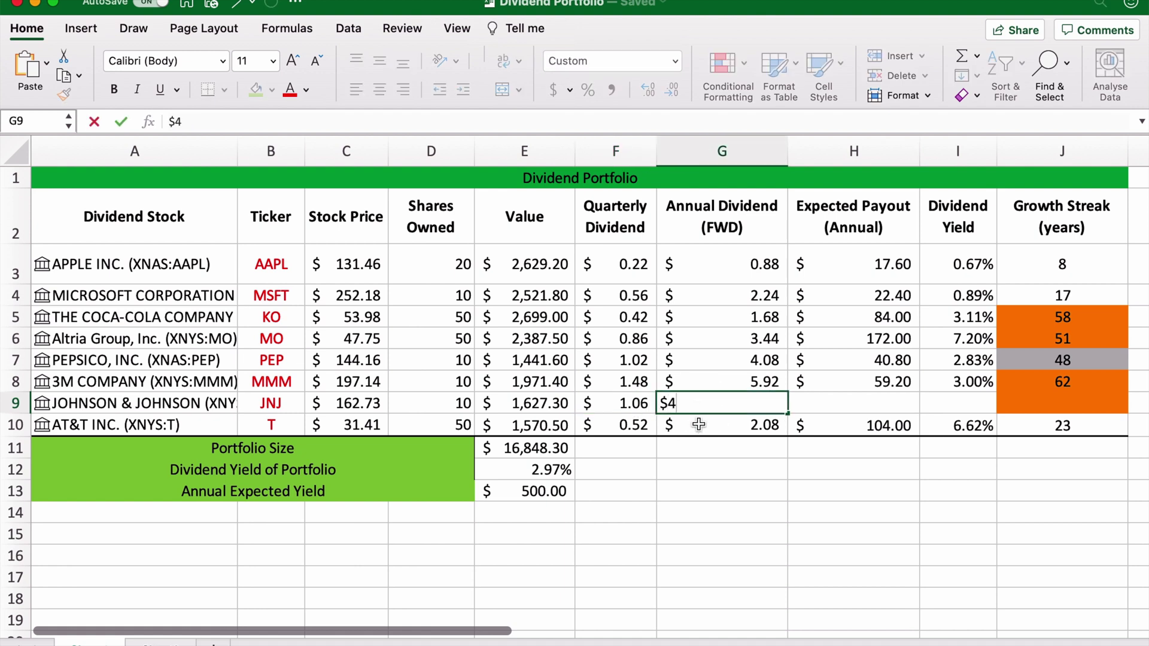
pyautogui.write('4.42')
pyautogui.press('BackSpace')
pyautogui.press('BackSpace')
pyautogui.write('24')
pyautogui.press('Return')
# Verify row 9's expected payout, dividend yield, annual dividend and price formulas.
pyautogui.click(881, 402)
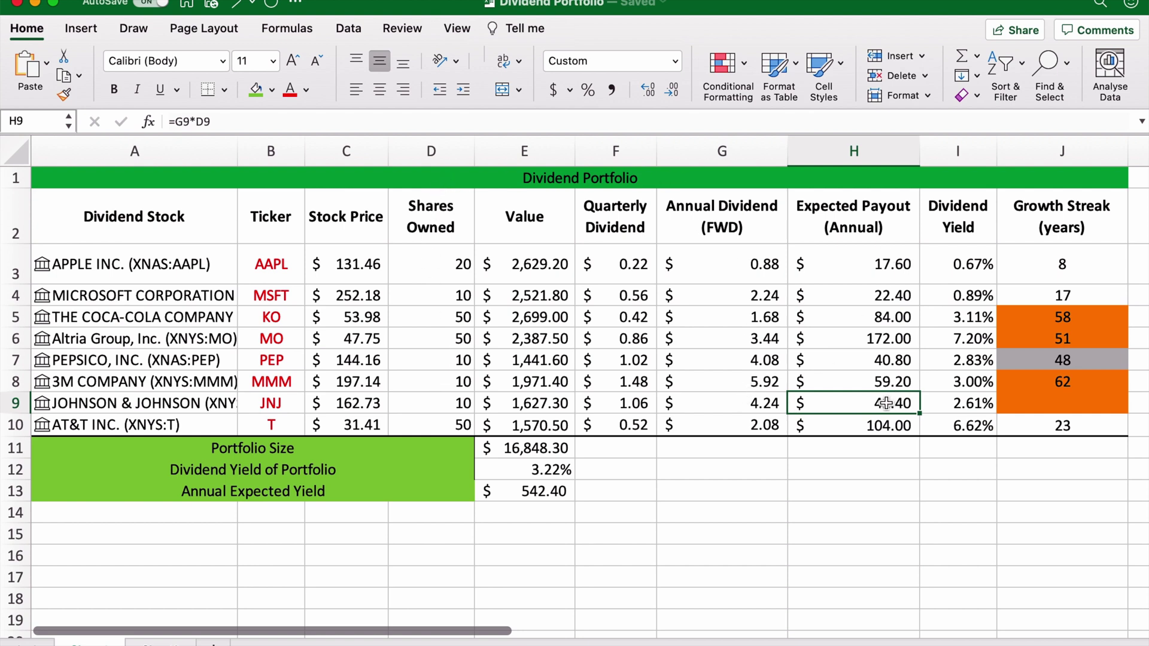
pyautogui.press('Right')
pyautogui.click(765, 407)
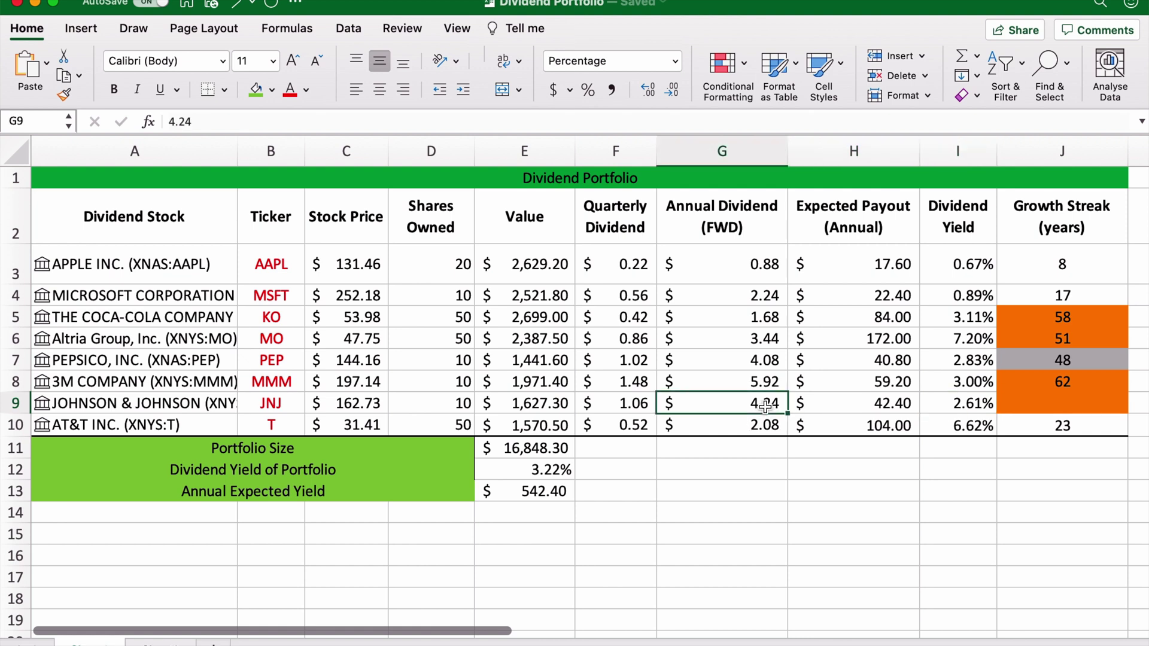
pyautogui.click(365, 409)
pyautogui.click(970, 410)
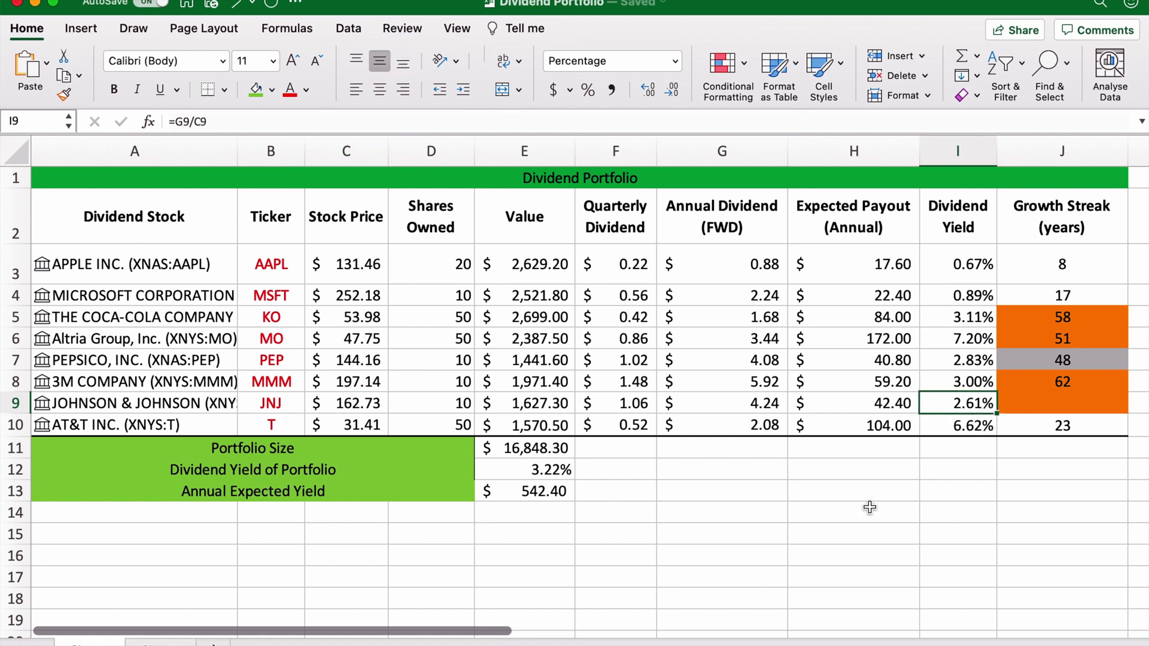
# Open Johnson & Johnson's dividend scorecard on Seeking Alpha.
pyautogui.press('super+Tab')
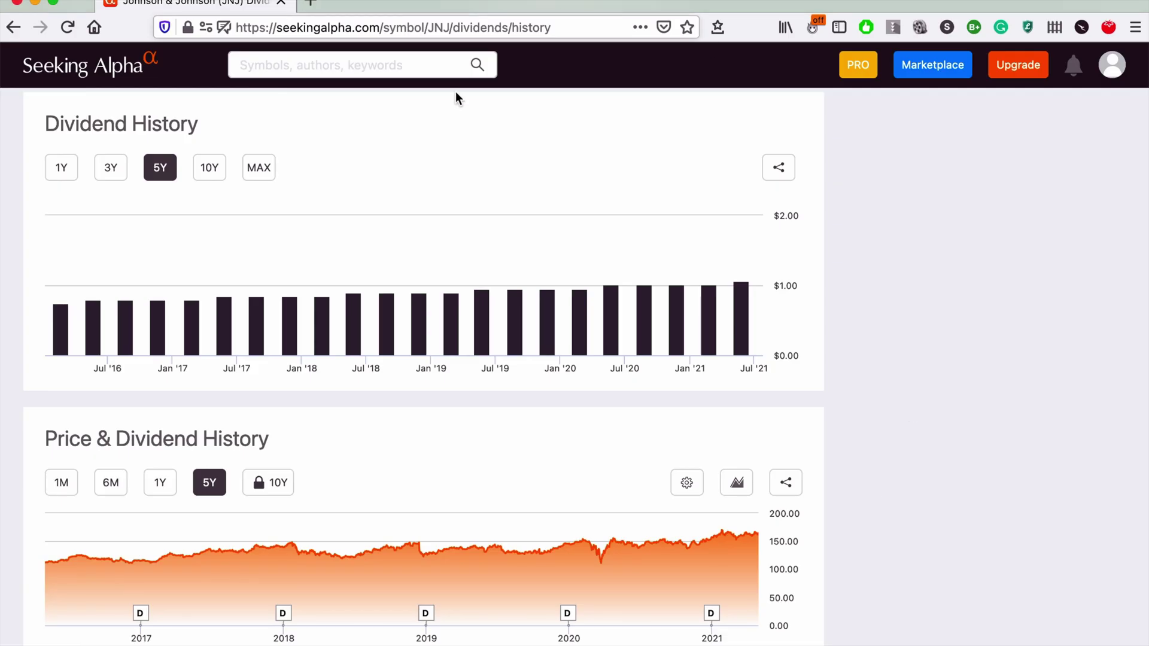
pyautogui.scroll(9, 454, 185)
pyautogui.click(83, 309)
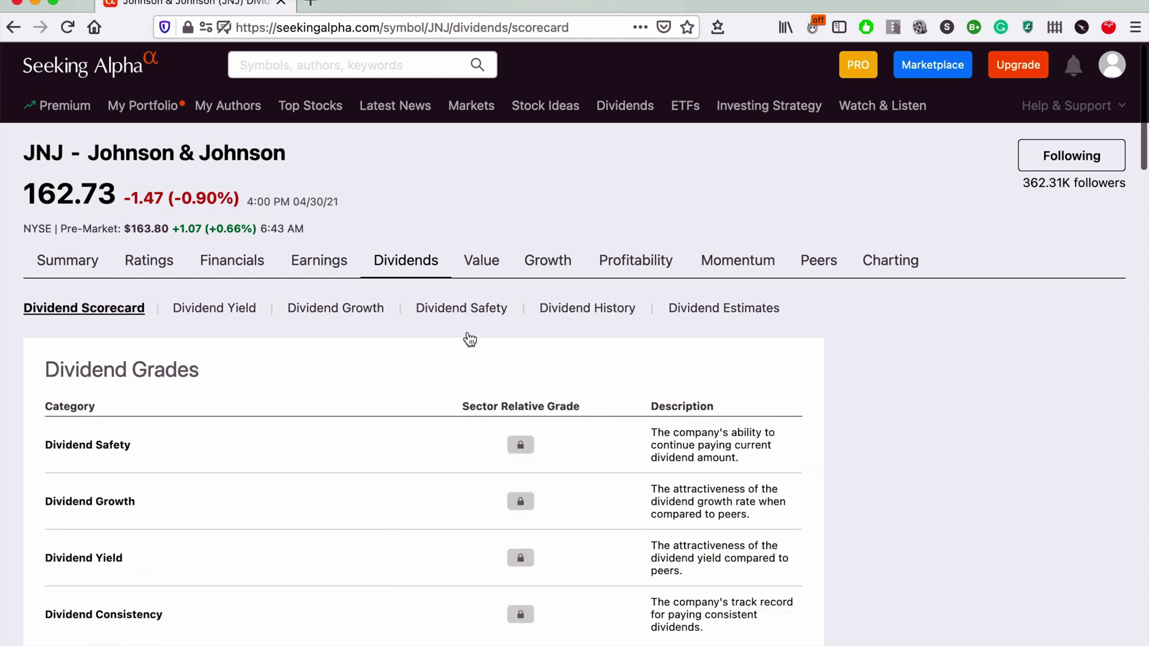
pyautogui.scroll(-3, 529, 426)
# Enter Johnson & Johnson's 58-year growth streak in J9.
pyautogui.moveTo(643, 639)
pyautogui.click(600, 639)
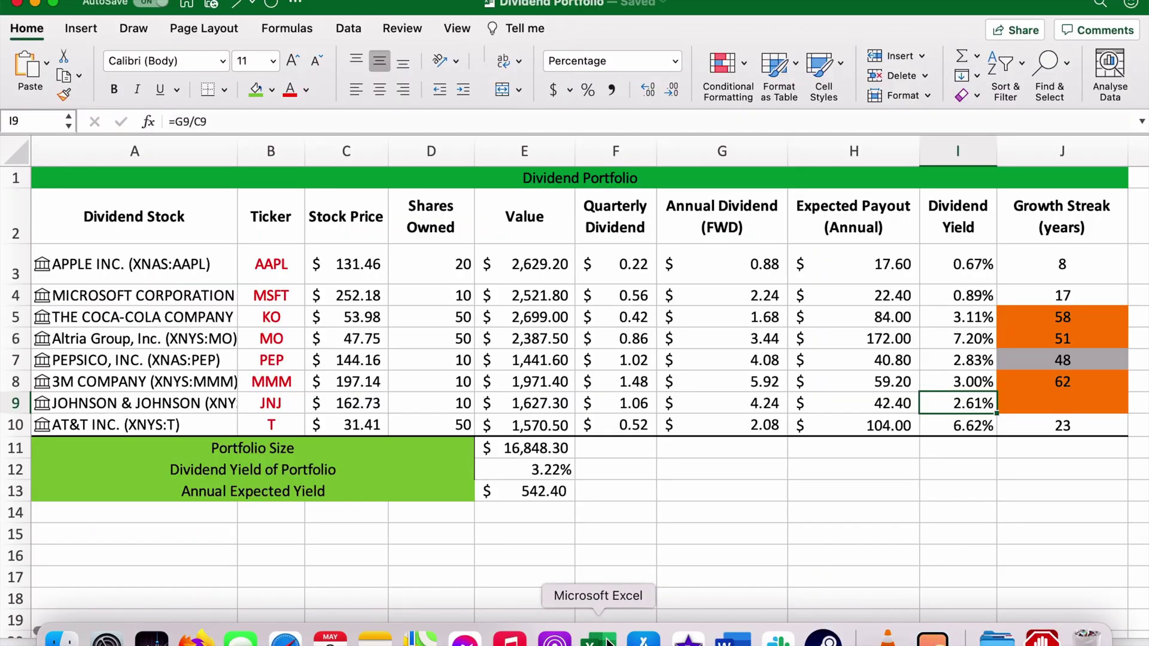
pyautogui.click(1044, 405)
pyautogui.write('58')
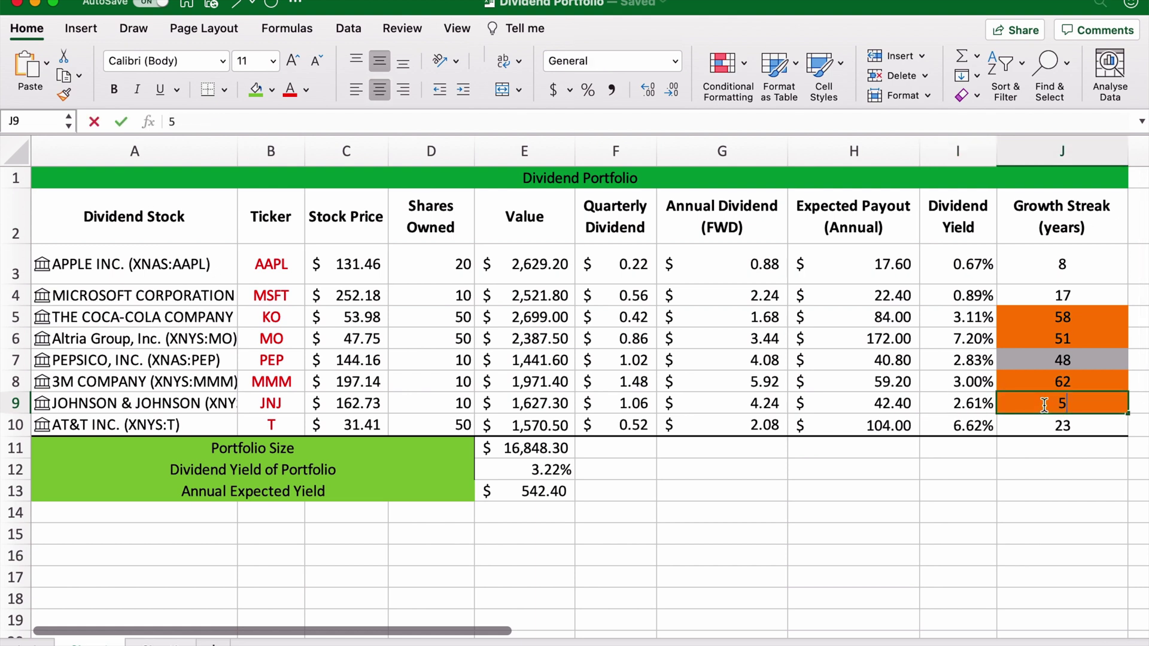
pyautogui.click(969, 404)
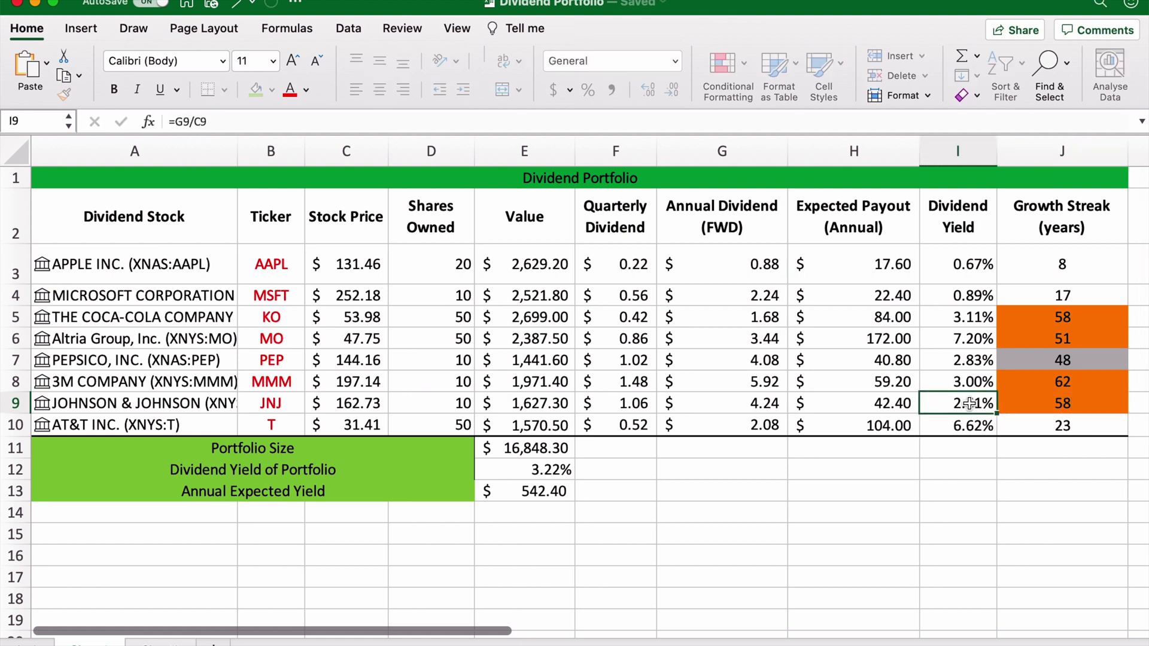
pyautogui.click(1053, 402)
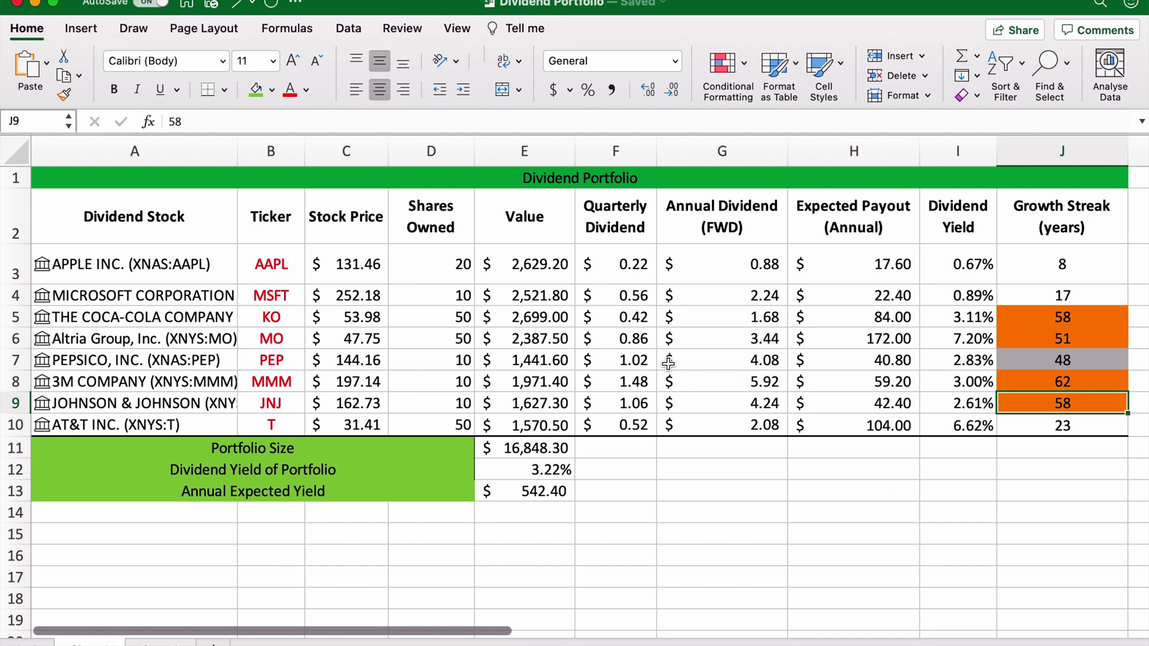
pyautogui.click(536, 450)
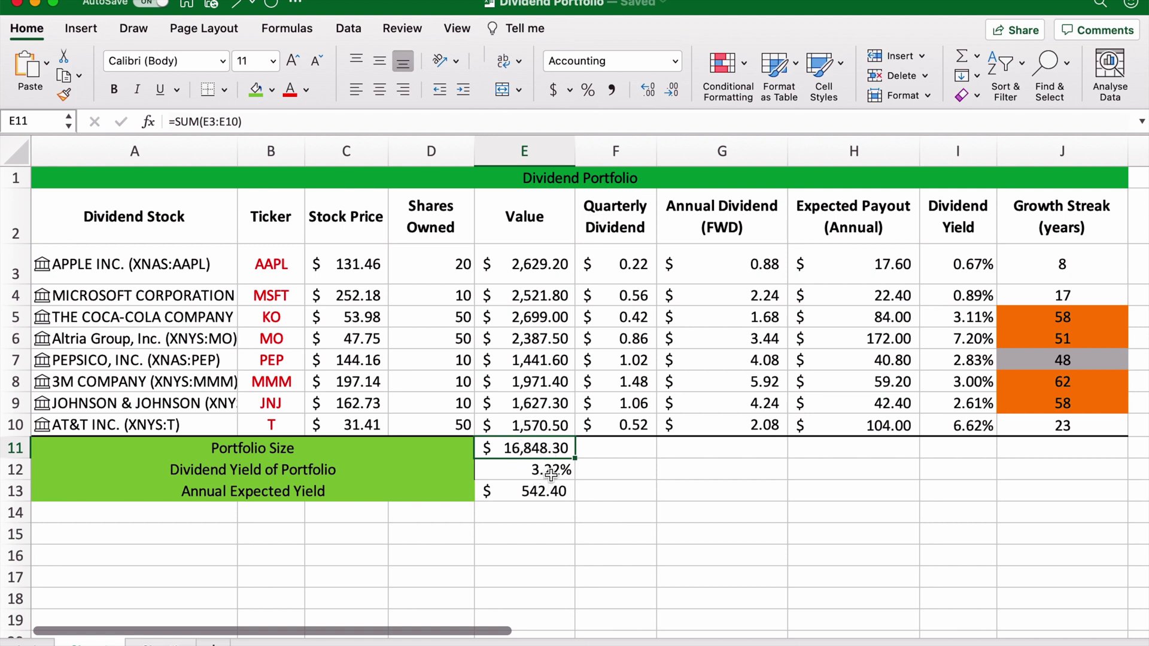
pyautogui.click(550, 472)
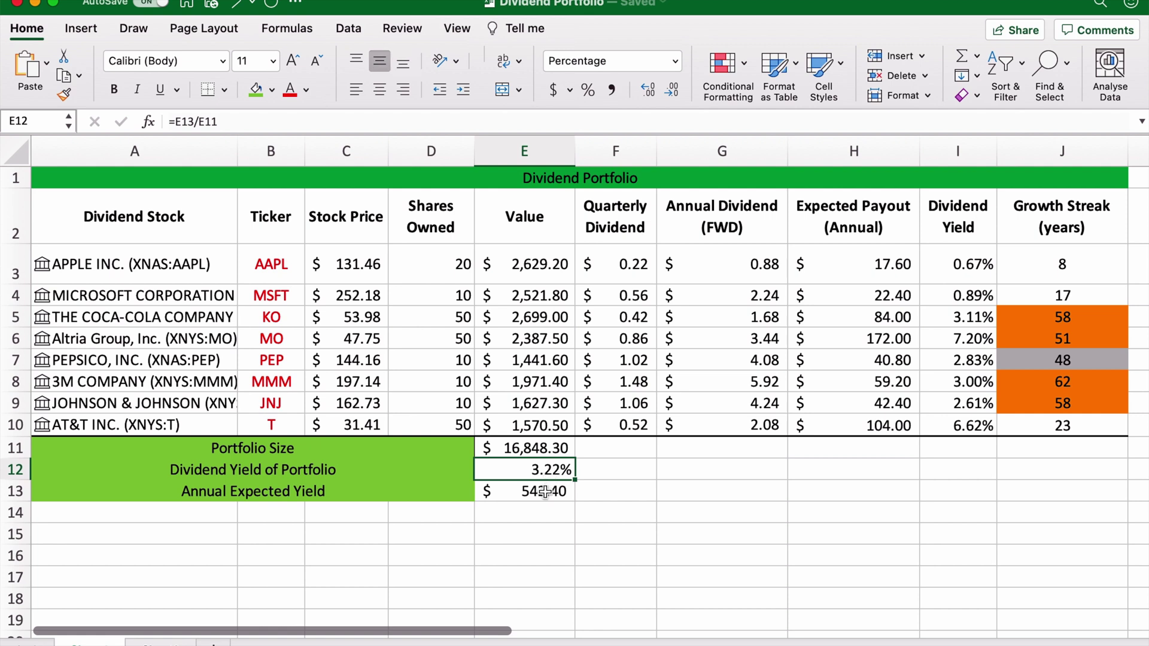
pyautogui.click(538, 496)
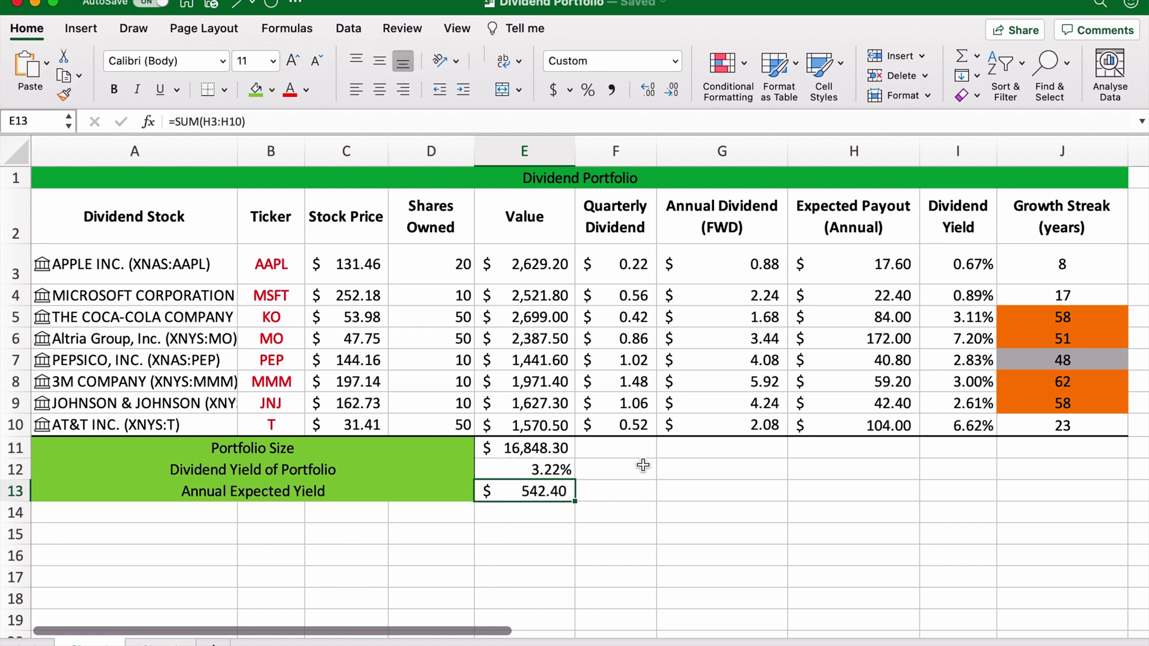
pyautogui.click(981, 402)
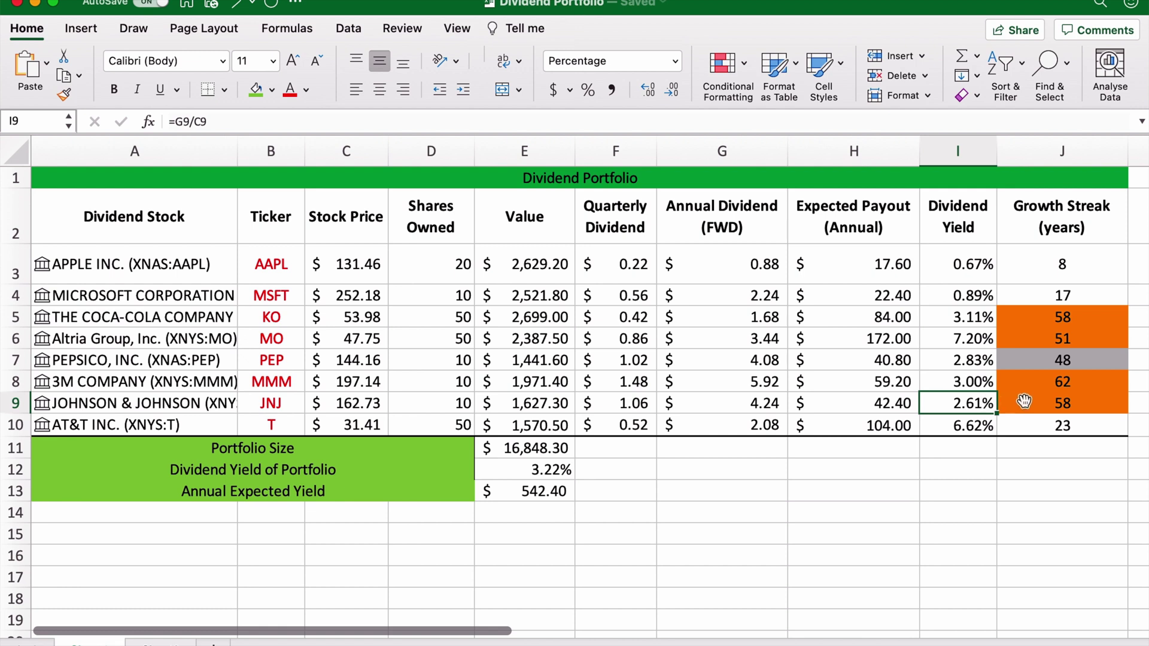
pyautogui.click(971, 337)
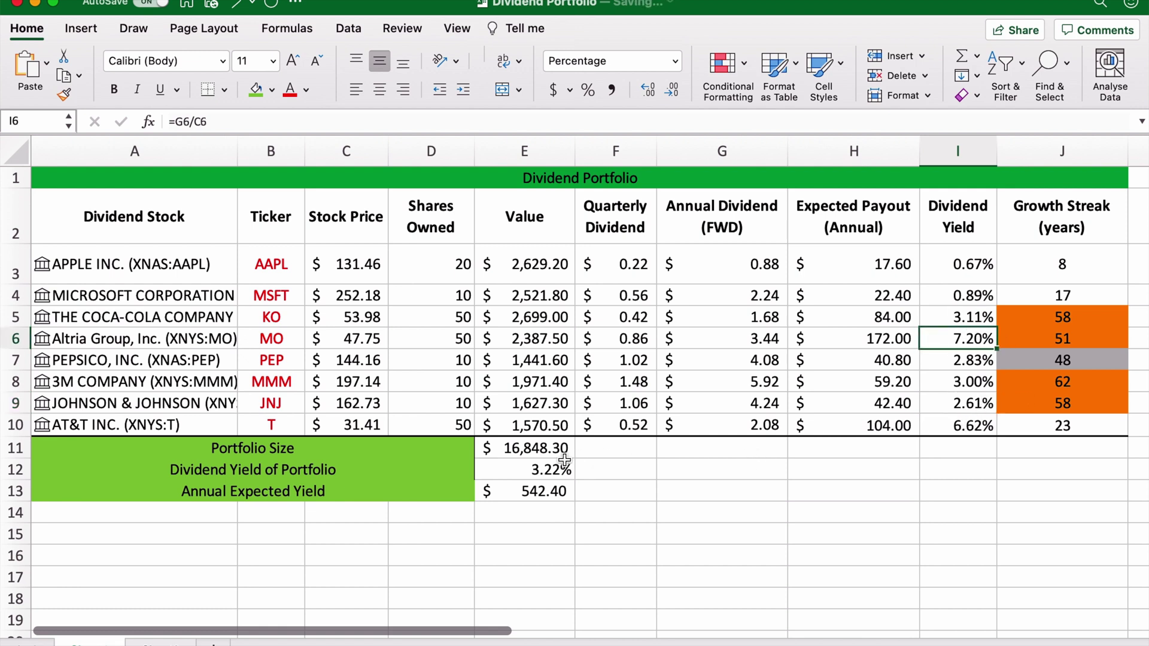
pyautogui.click(525, 489)
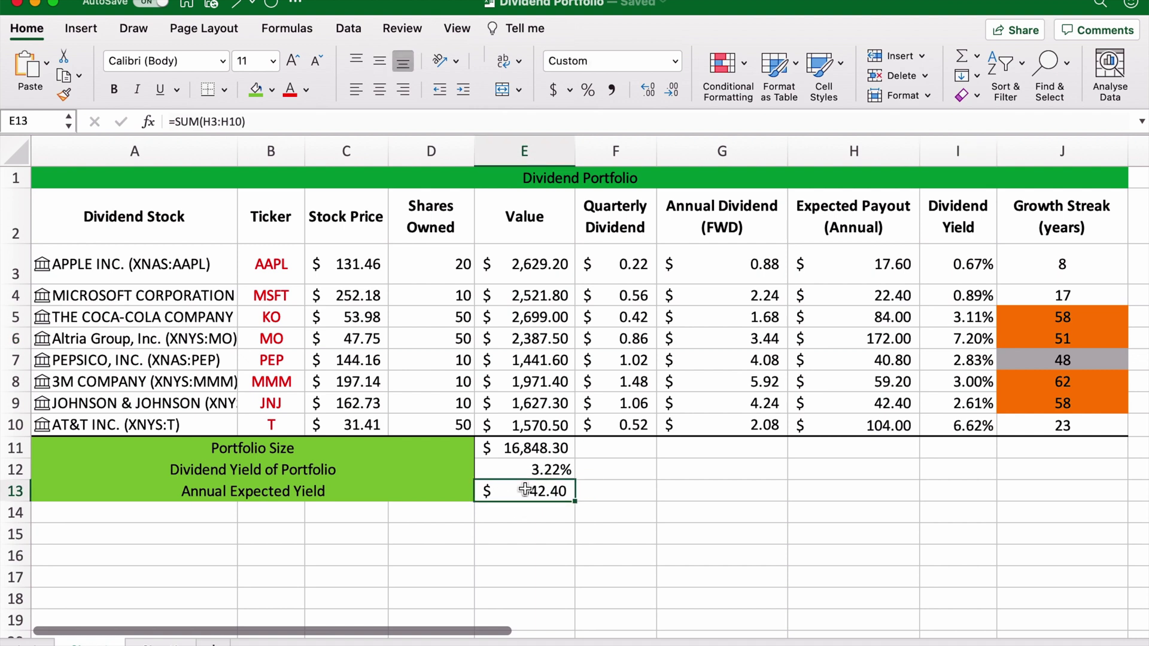